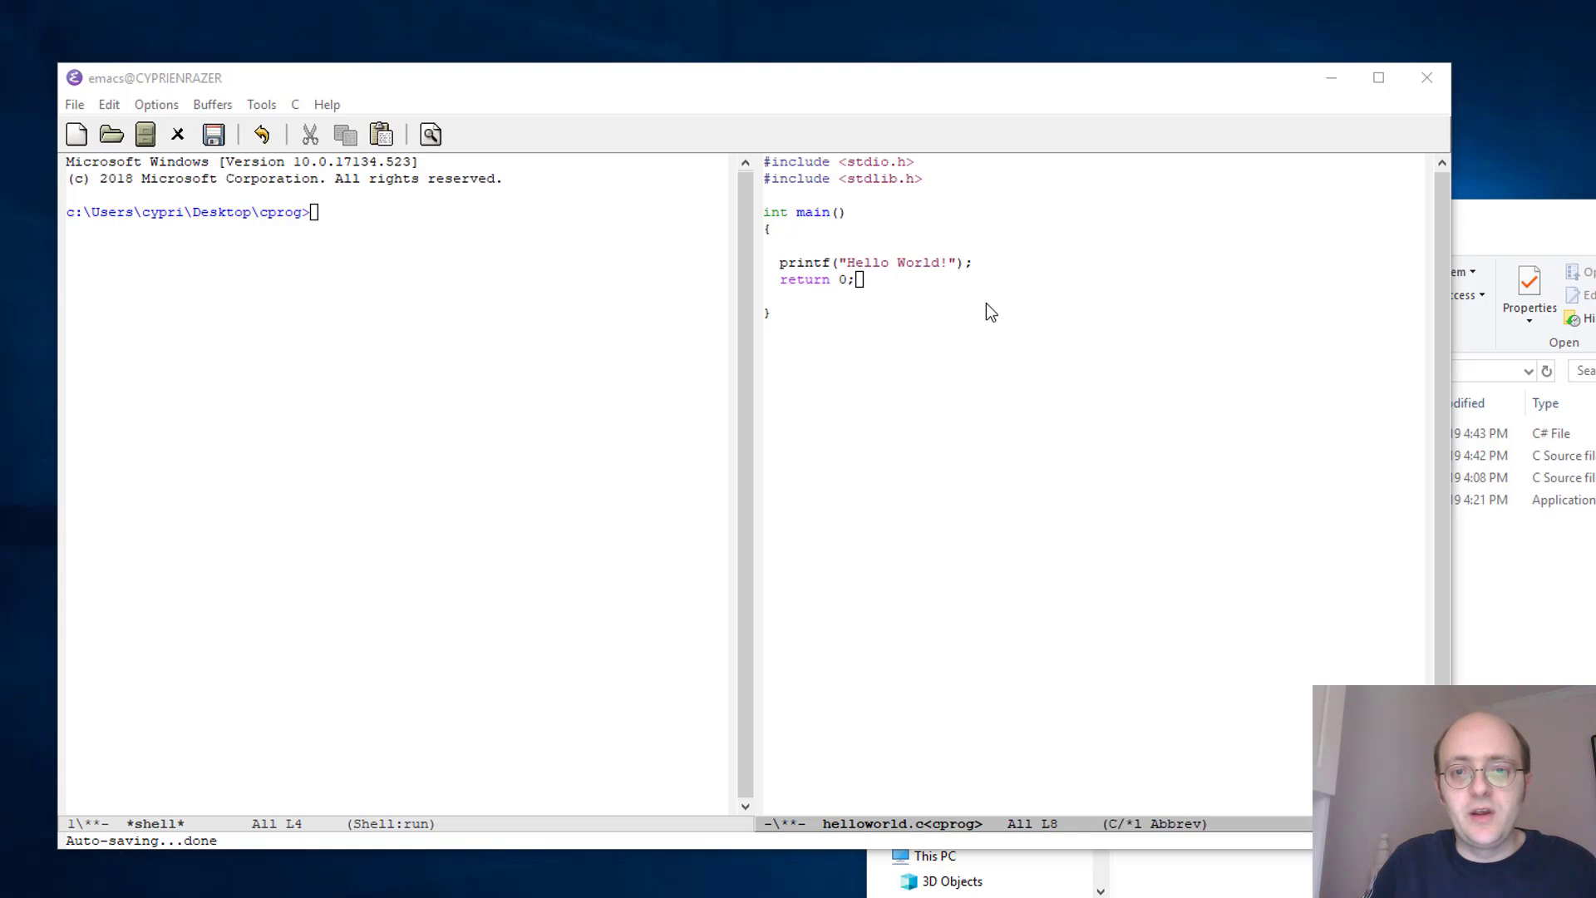
Save the Hello World buffer as addtion.c and confirm it appears in the cprog folder
left_click(1001, 282)
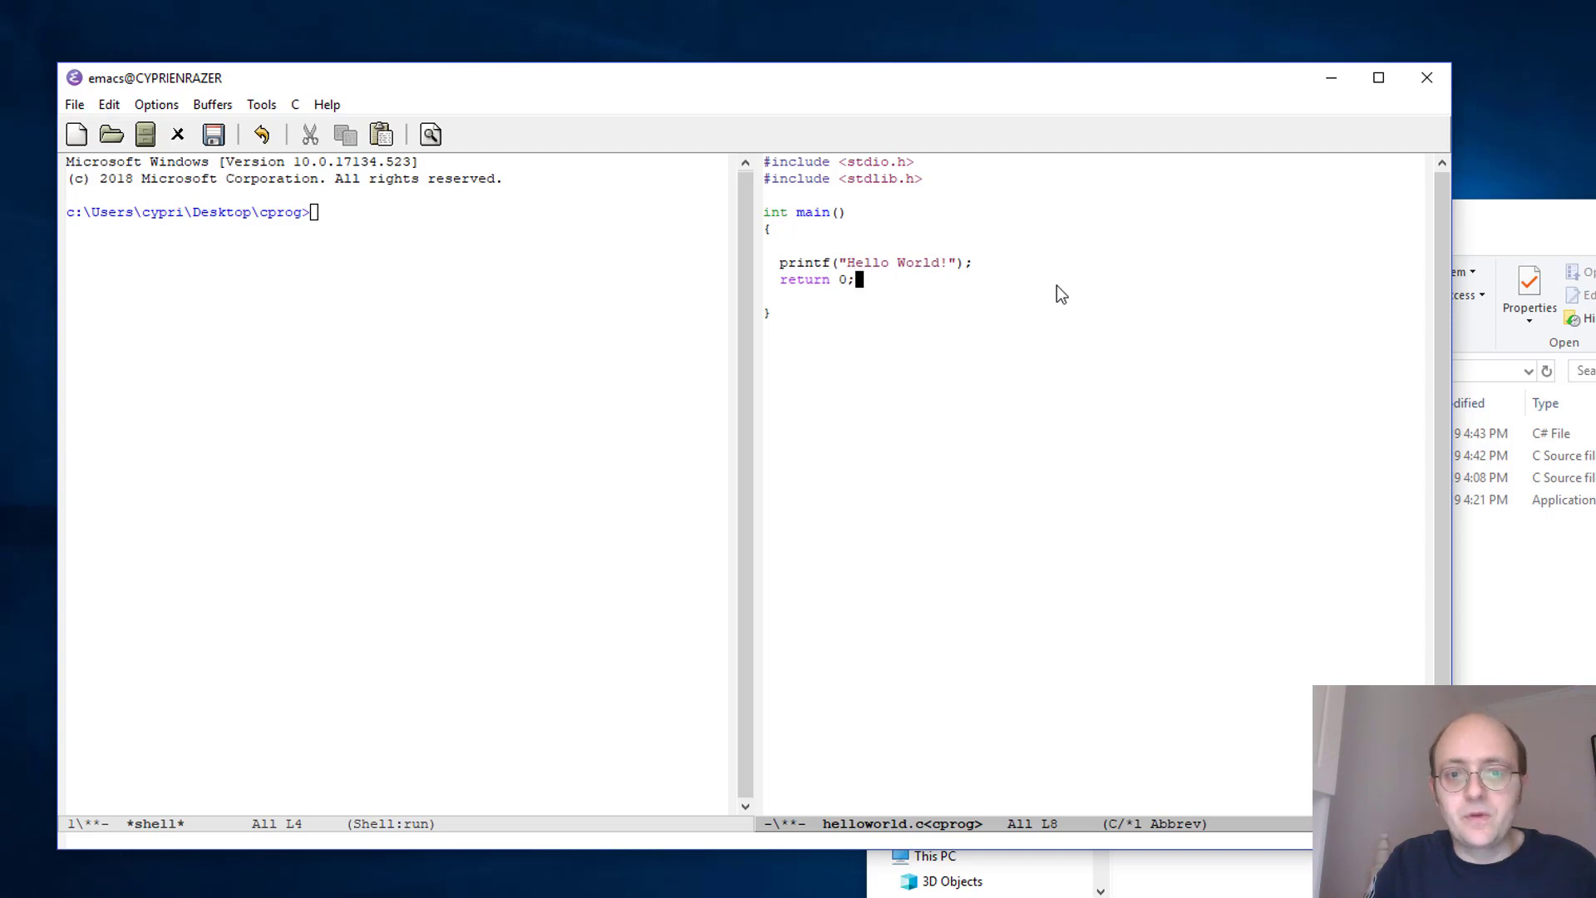
key("ctrl+x")
key("ctrl+w")
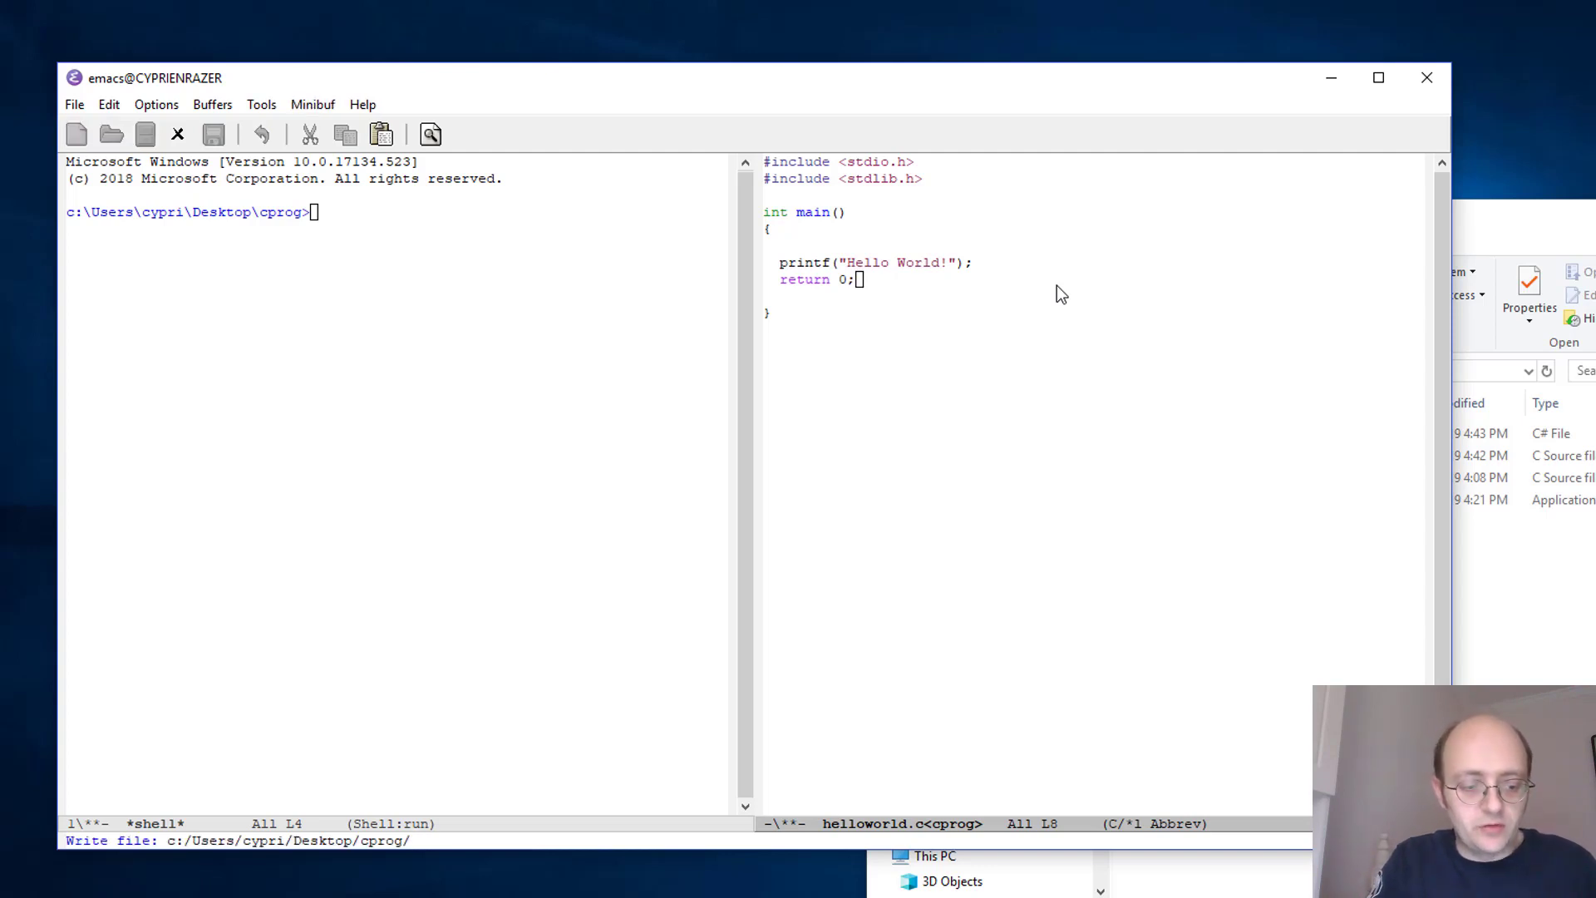
type("addtio")
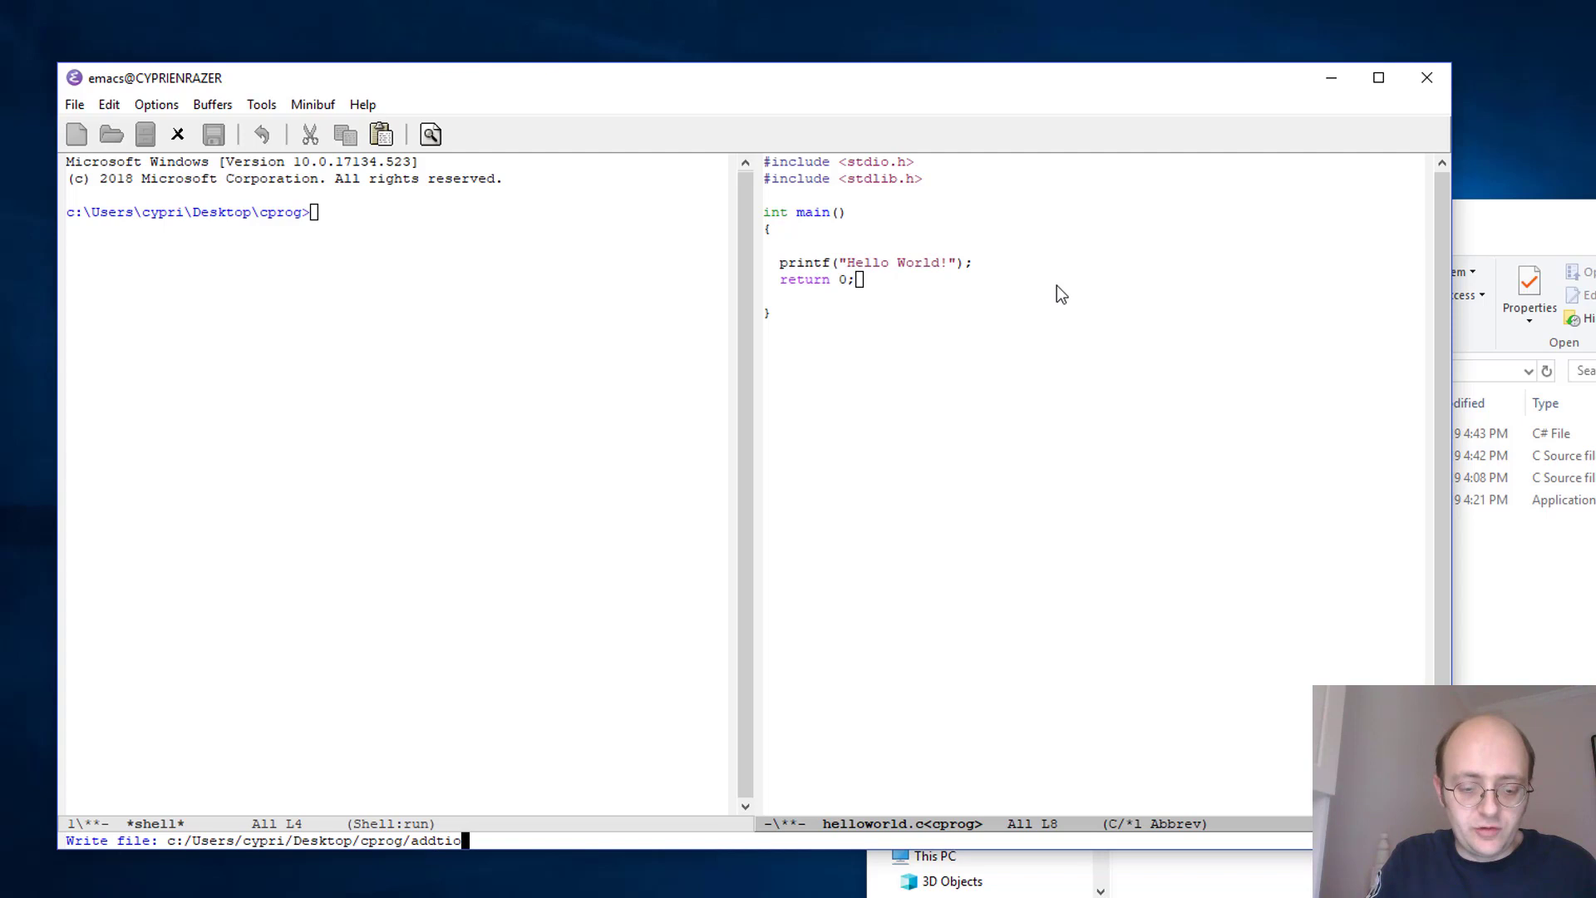
type("n.c")
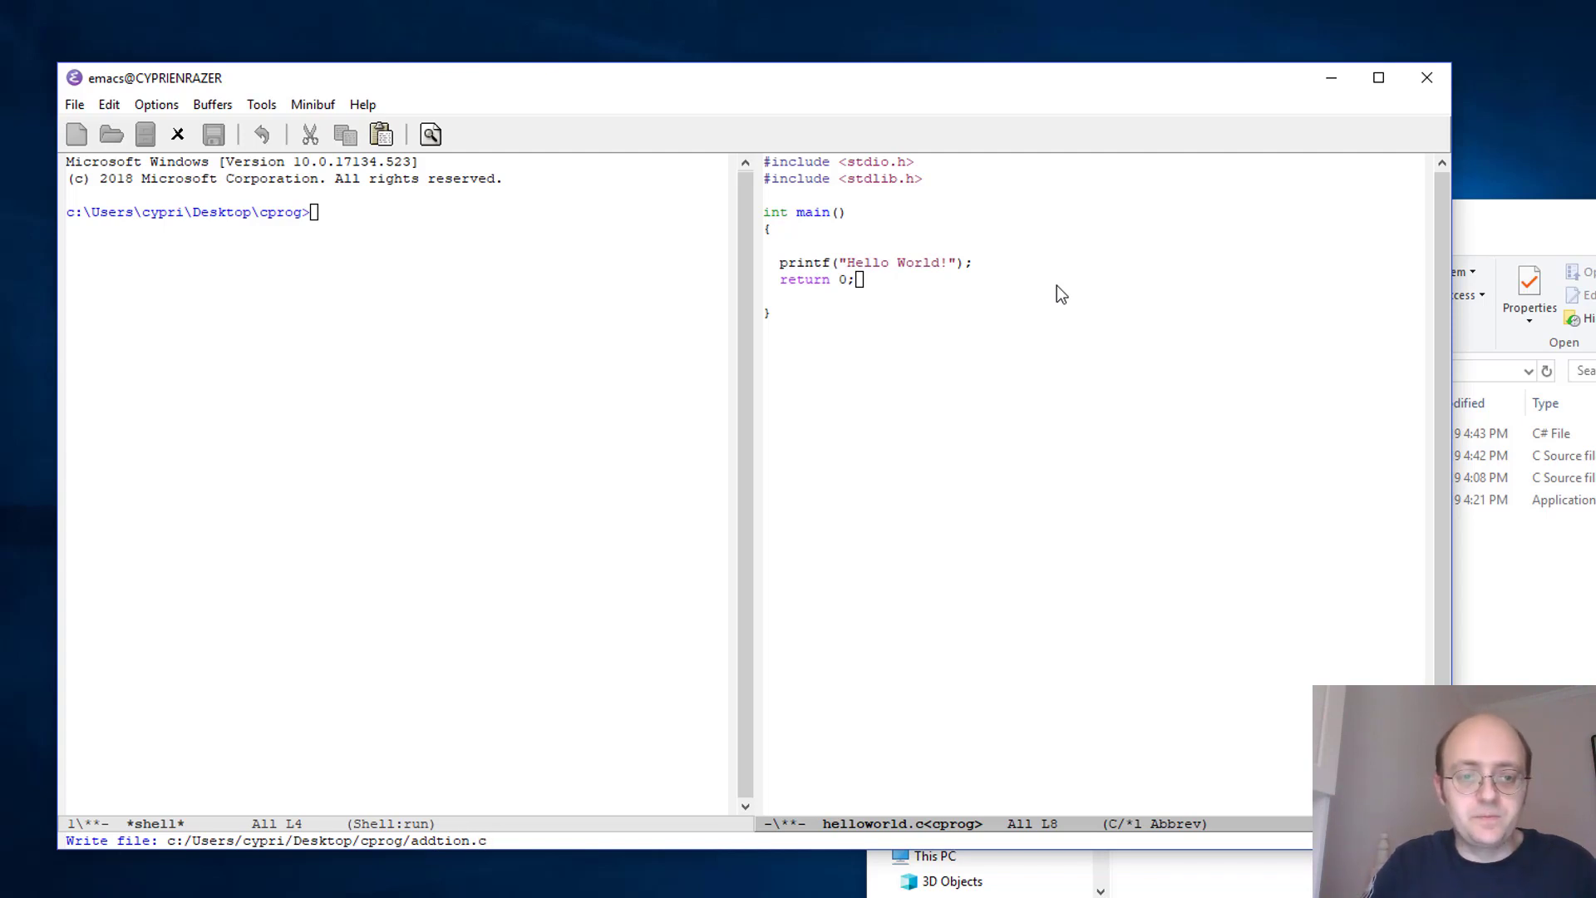
key("Return")
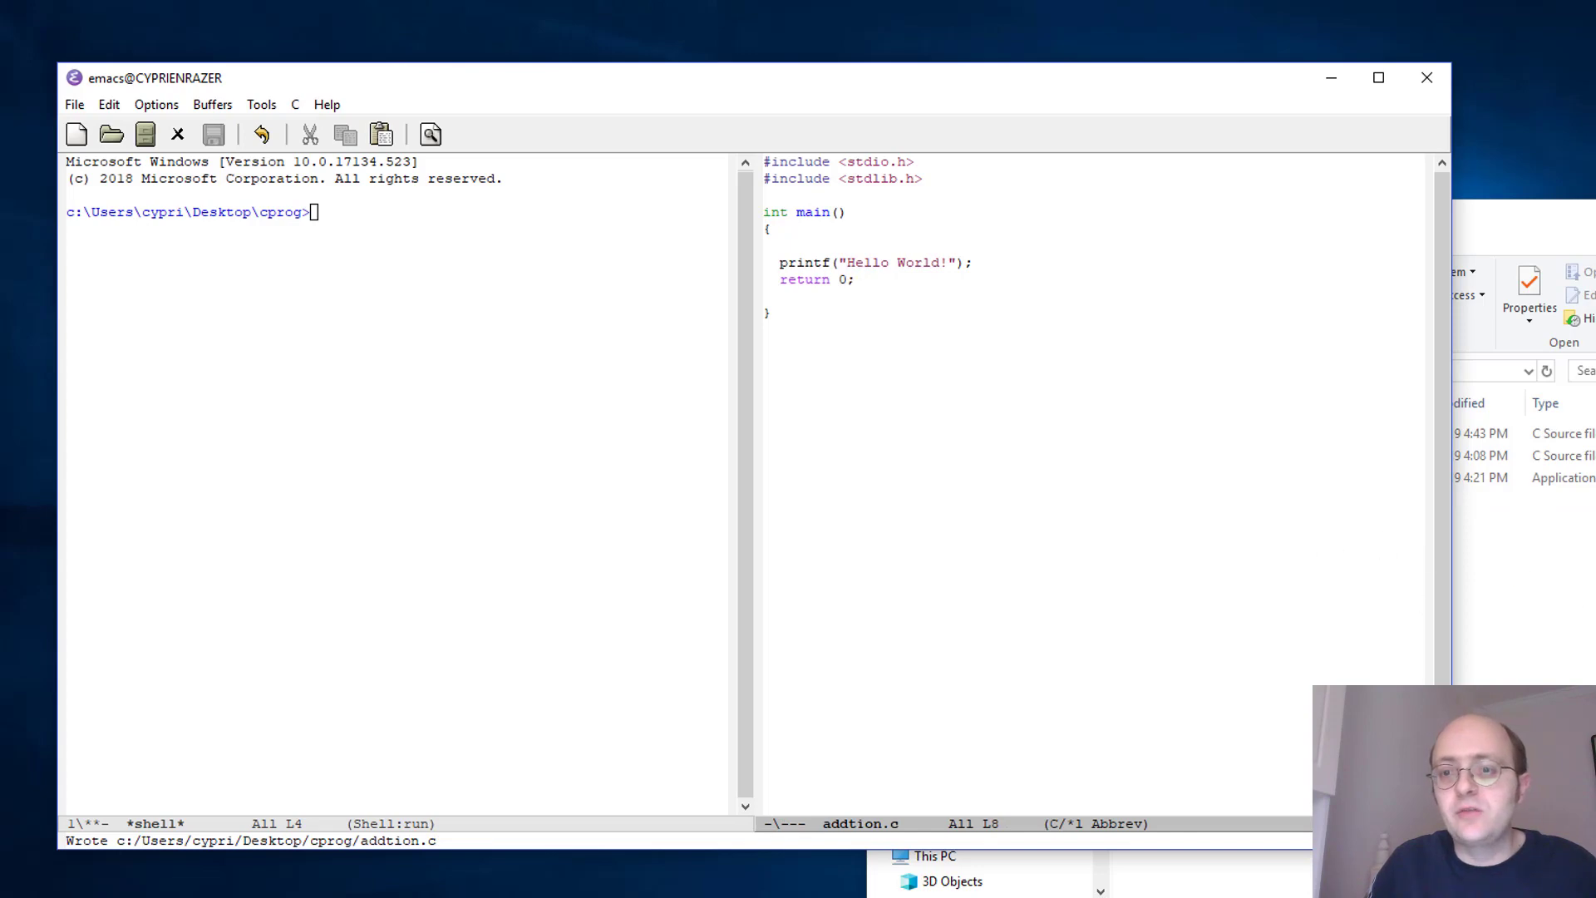
left_click(1590, 475)
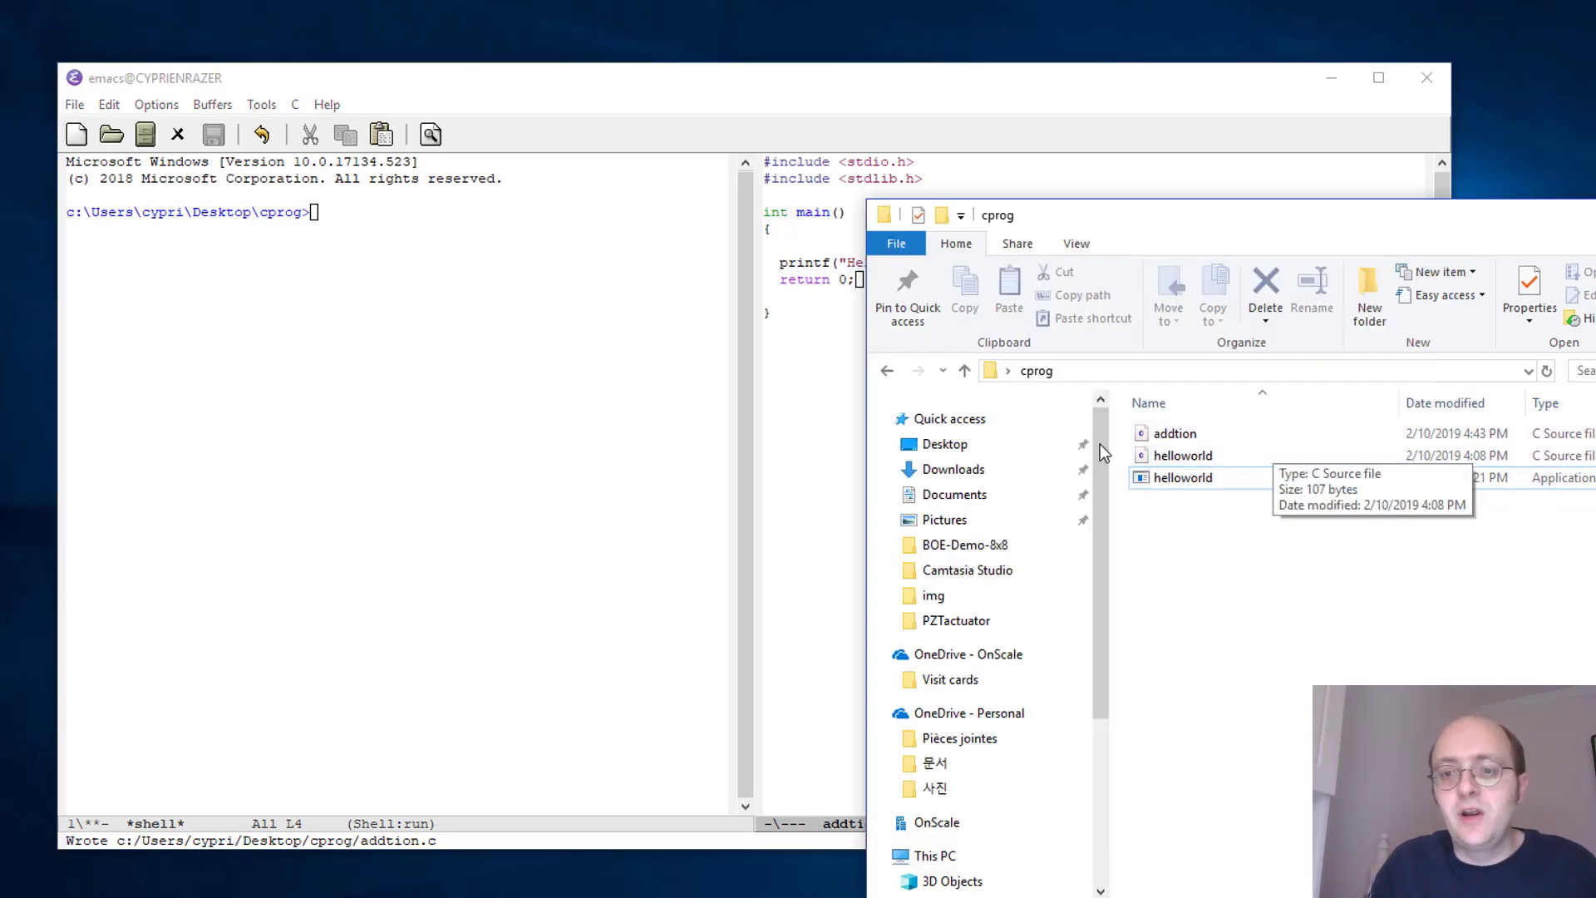
Delete the Hello World printf line and leave an indented blank line under main's brace
left_click(837, 302)
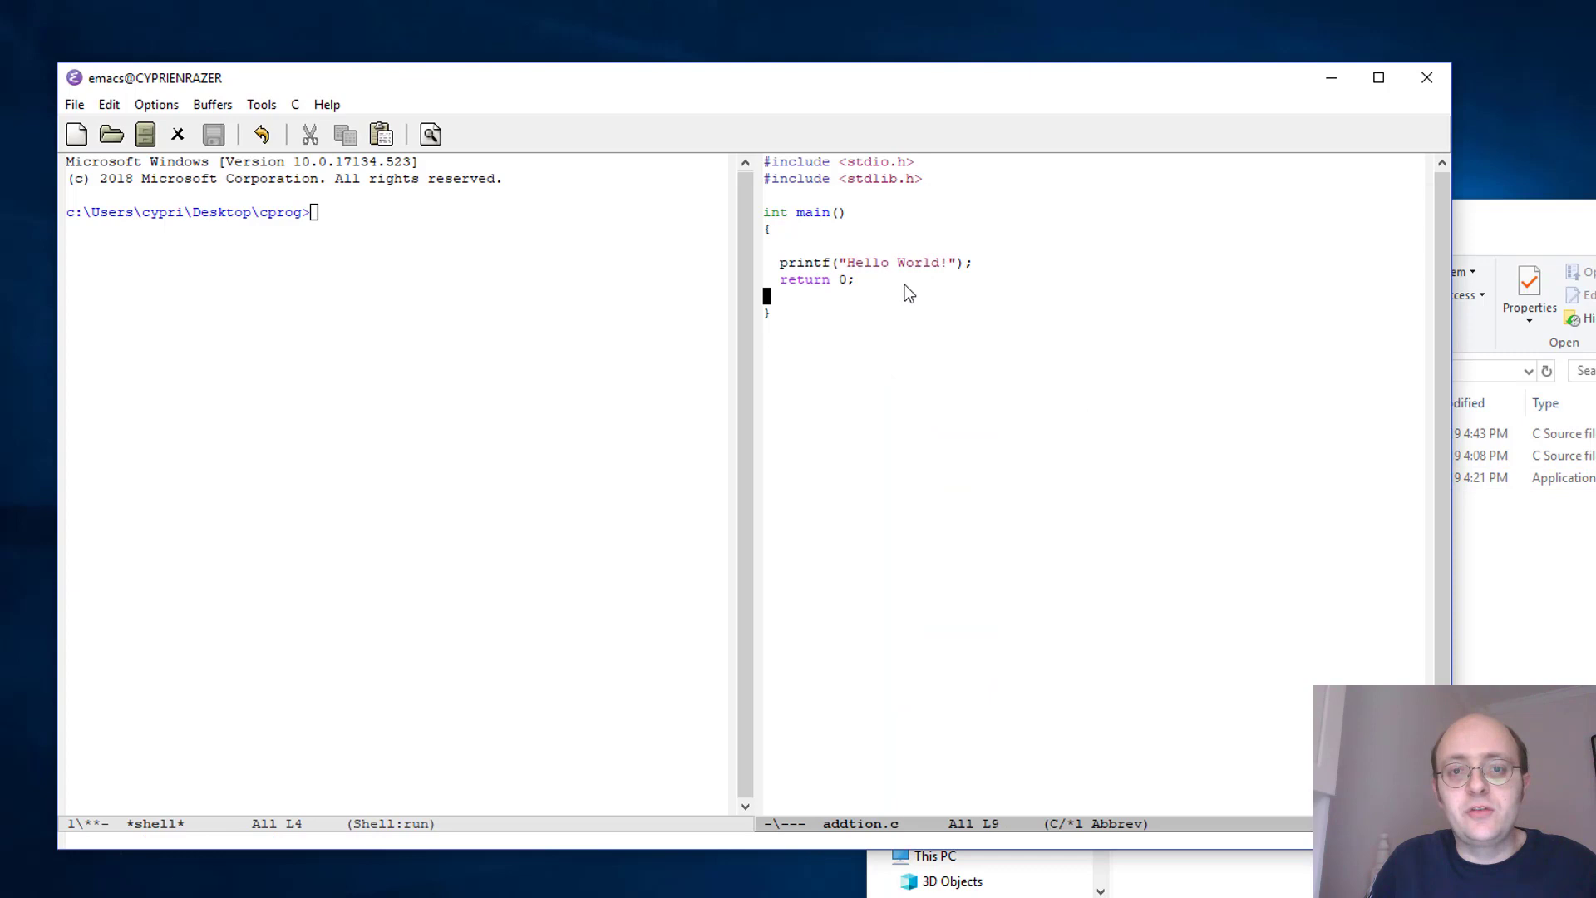
left_click_drag(985, 265, 745, 266)
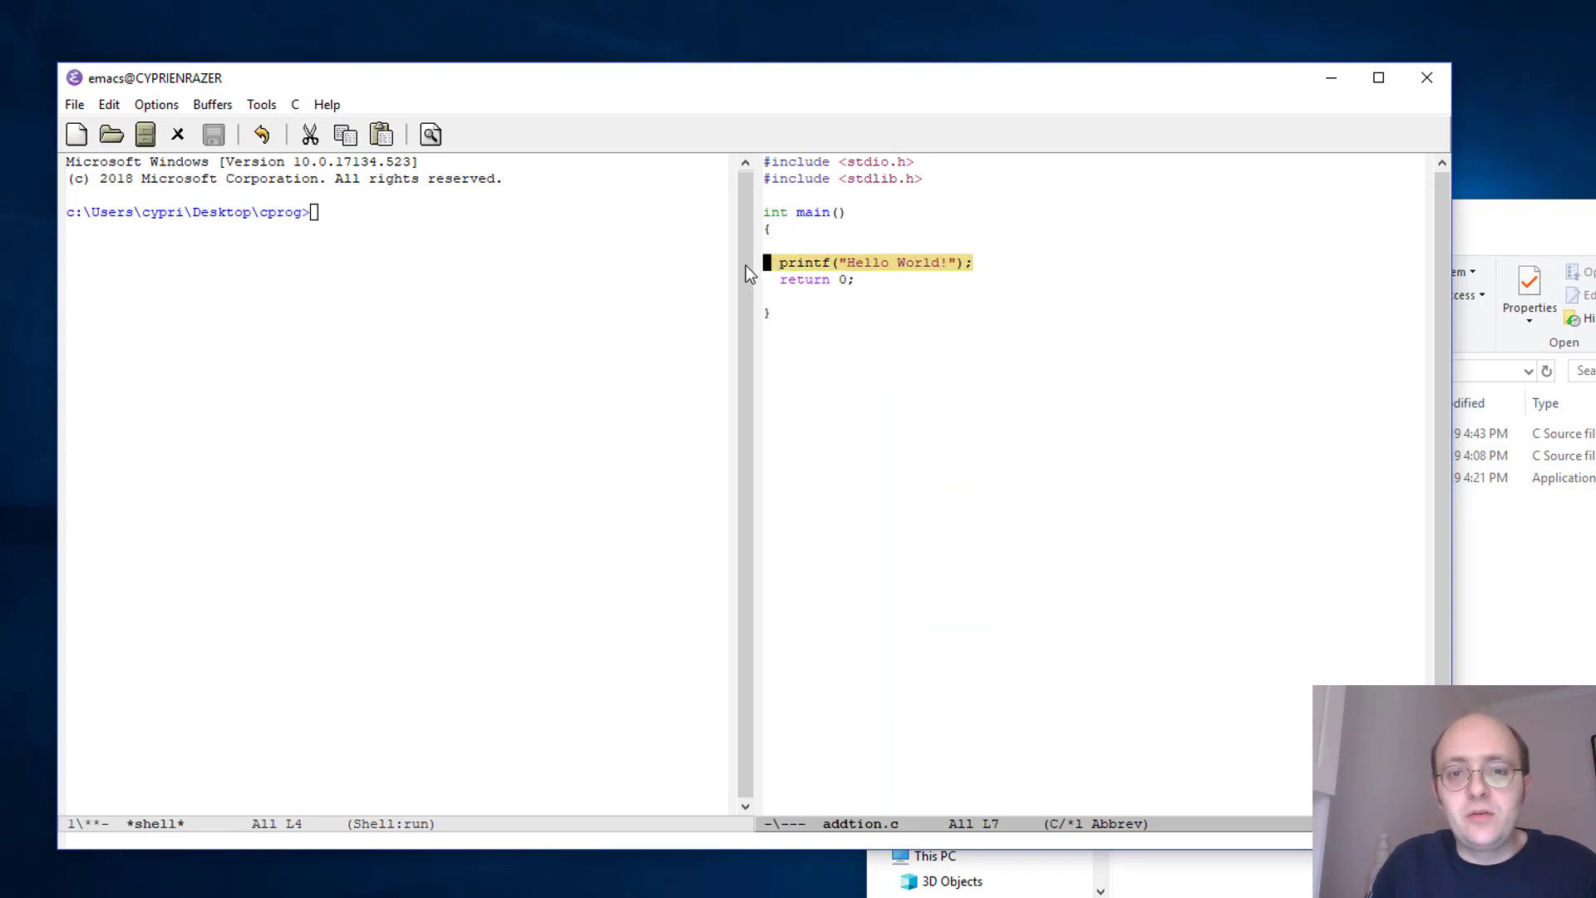
key("Delete")
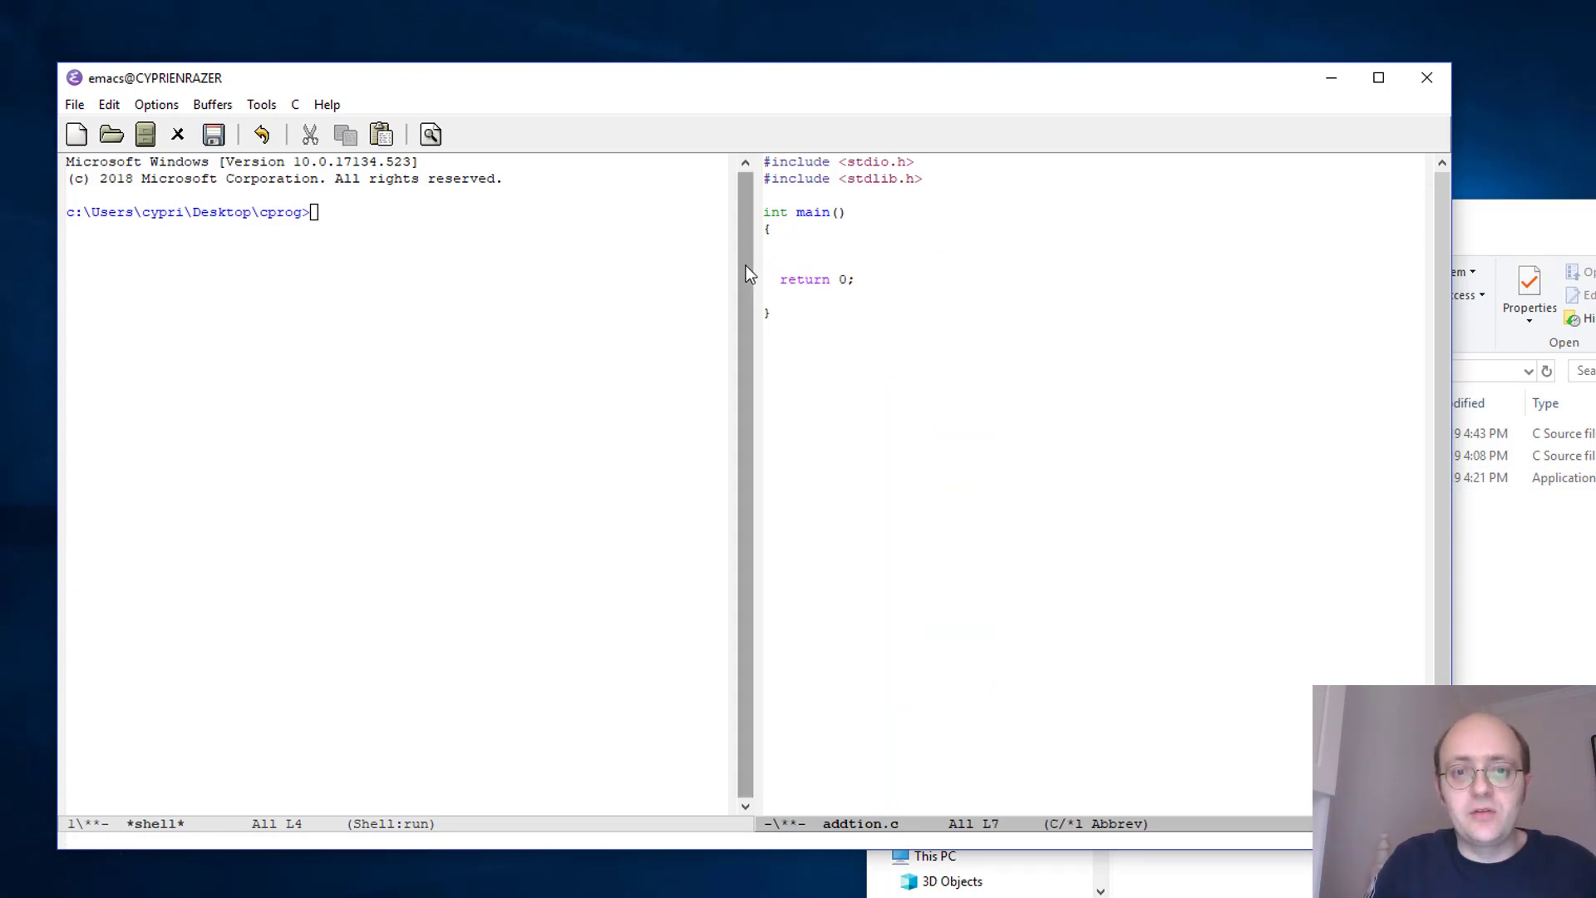
key("Tab")
key("Return")
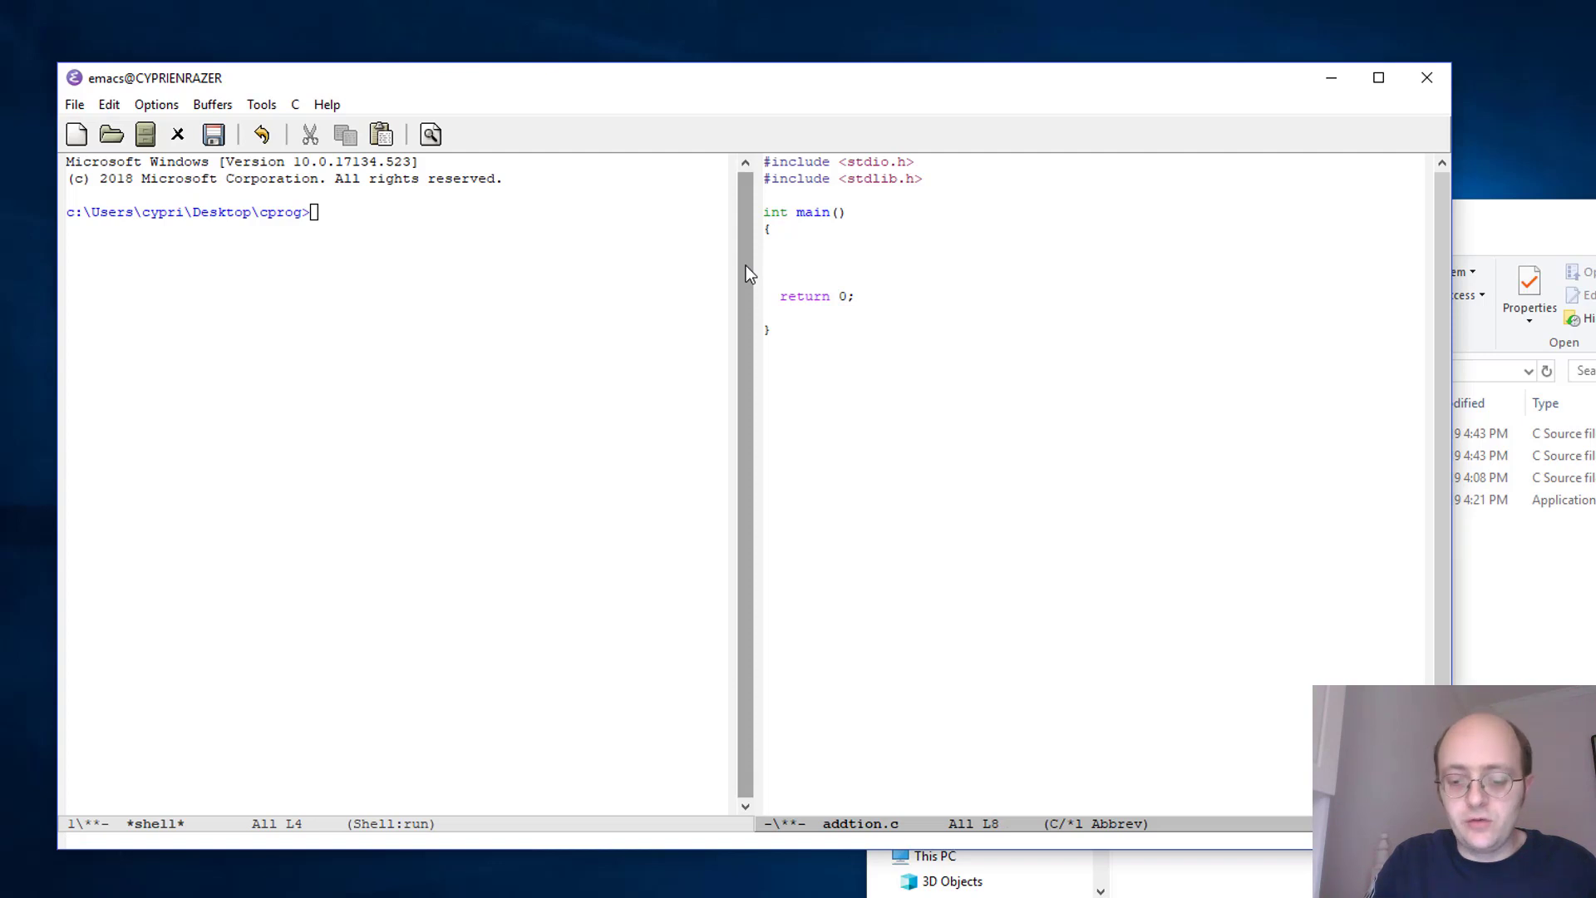
key("Up")
key("Up")
key("Tab")
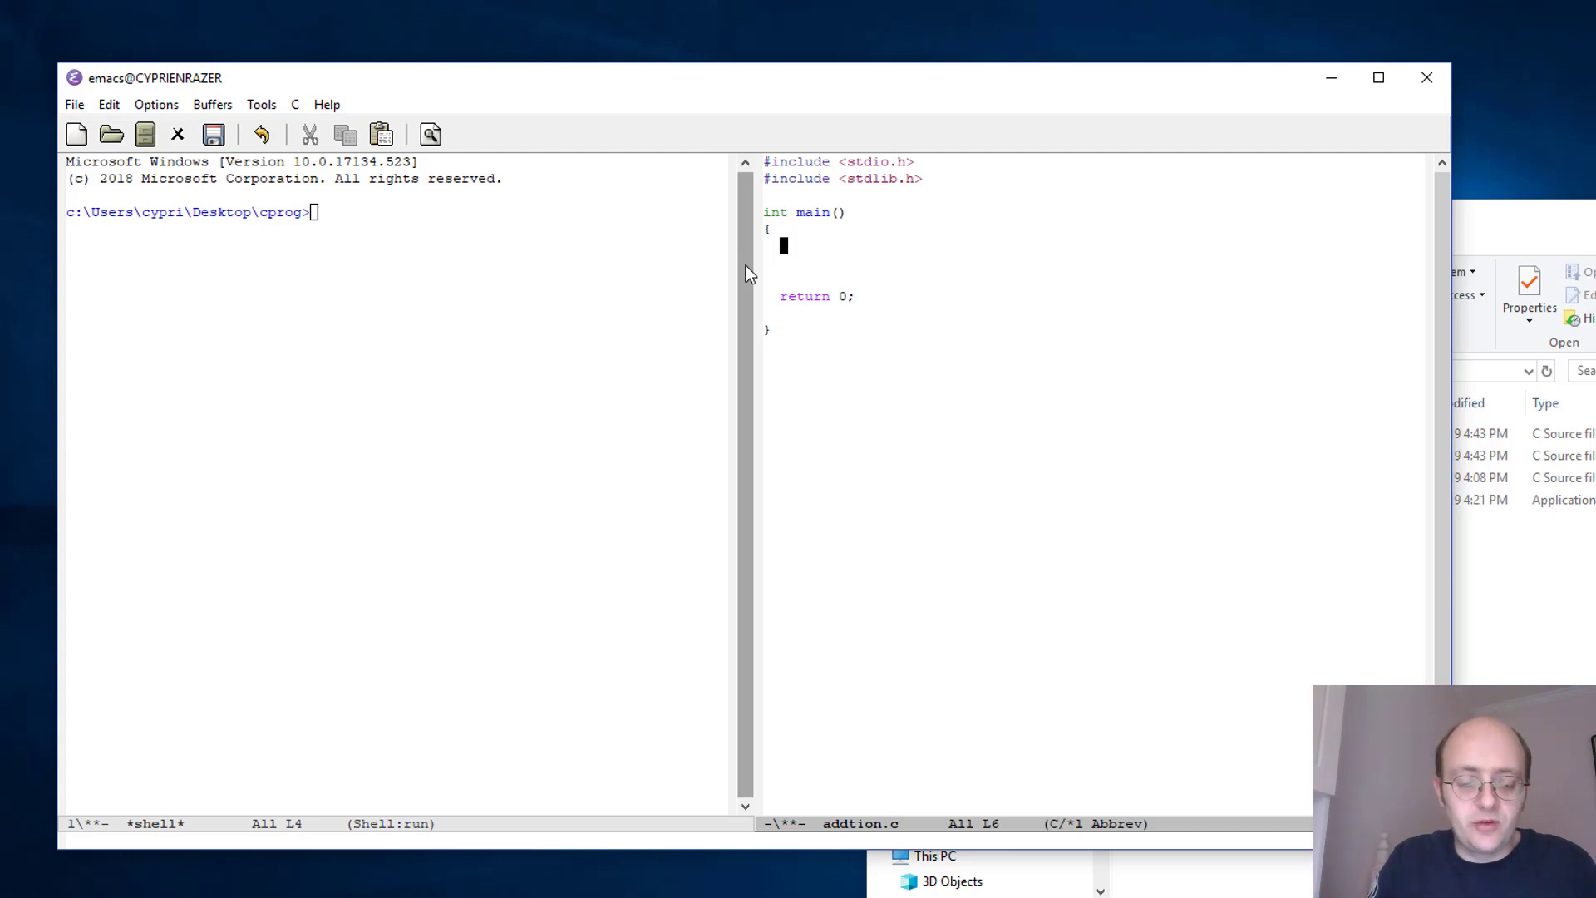
type("int ")
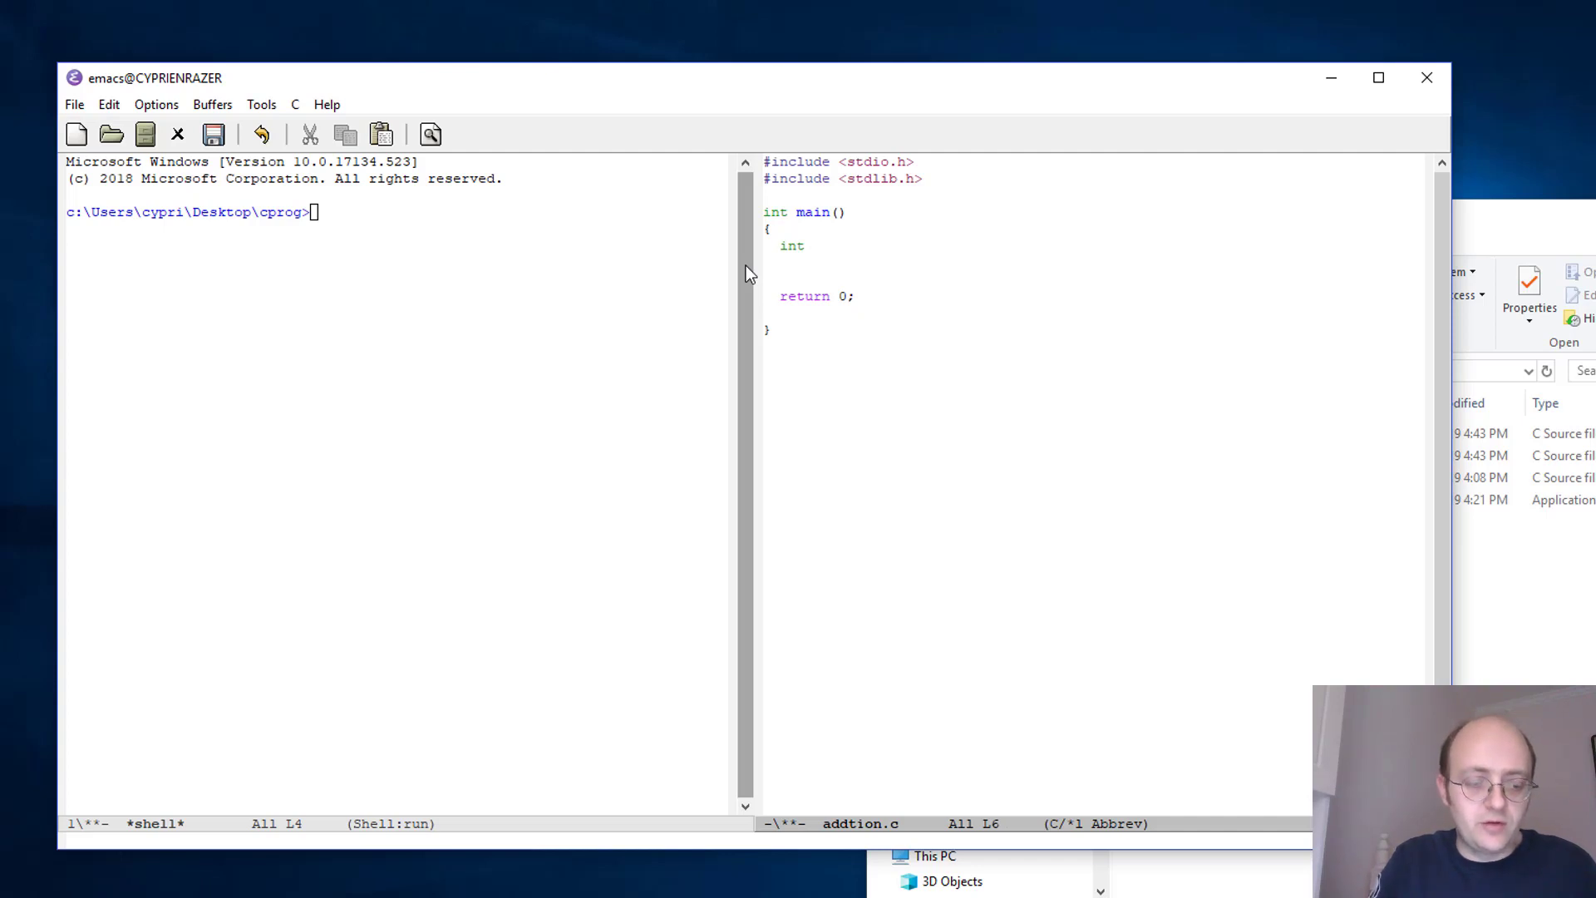
type("a")
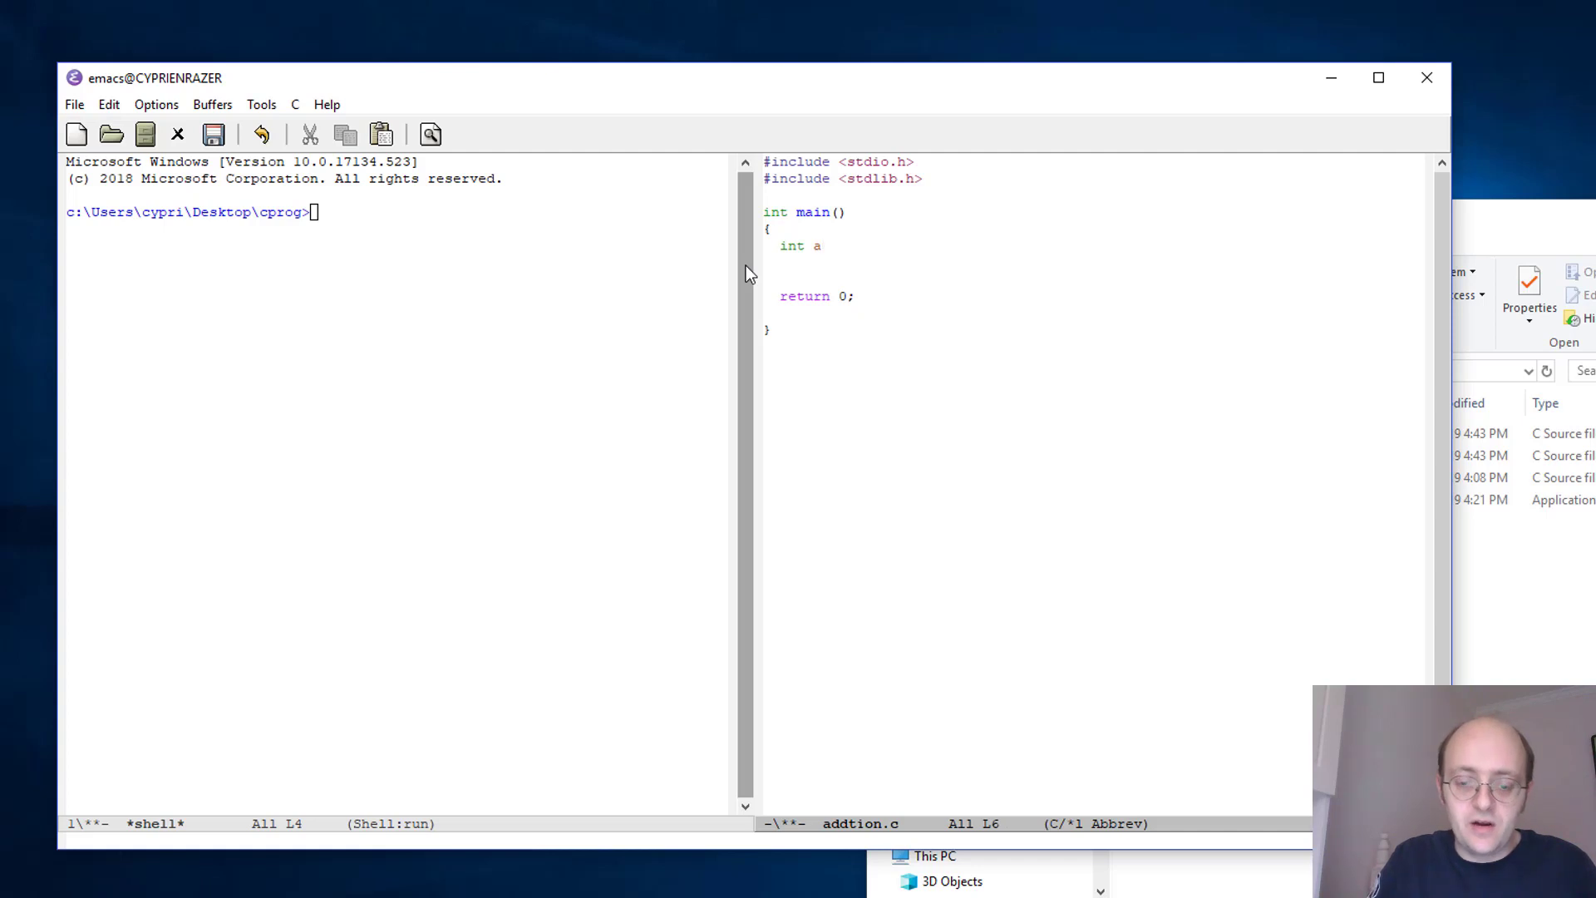
type(" =")
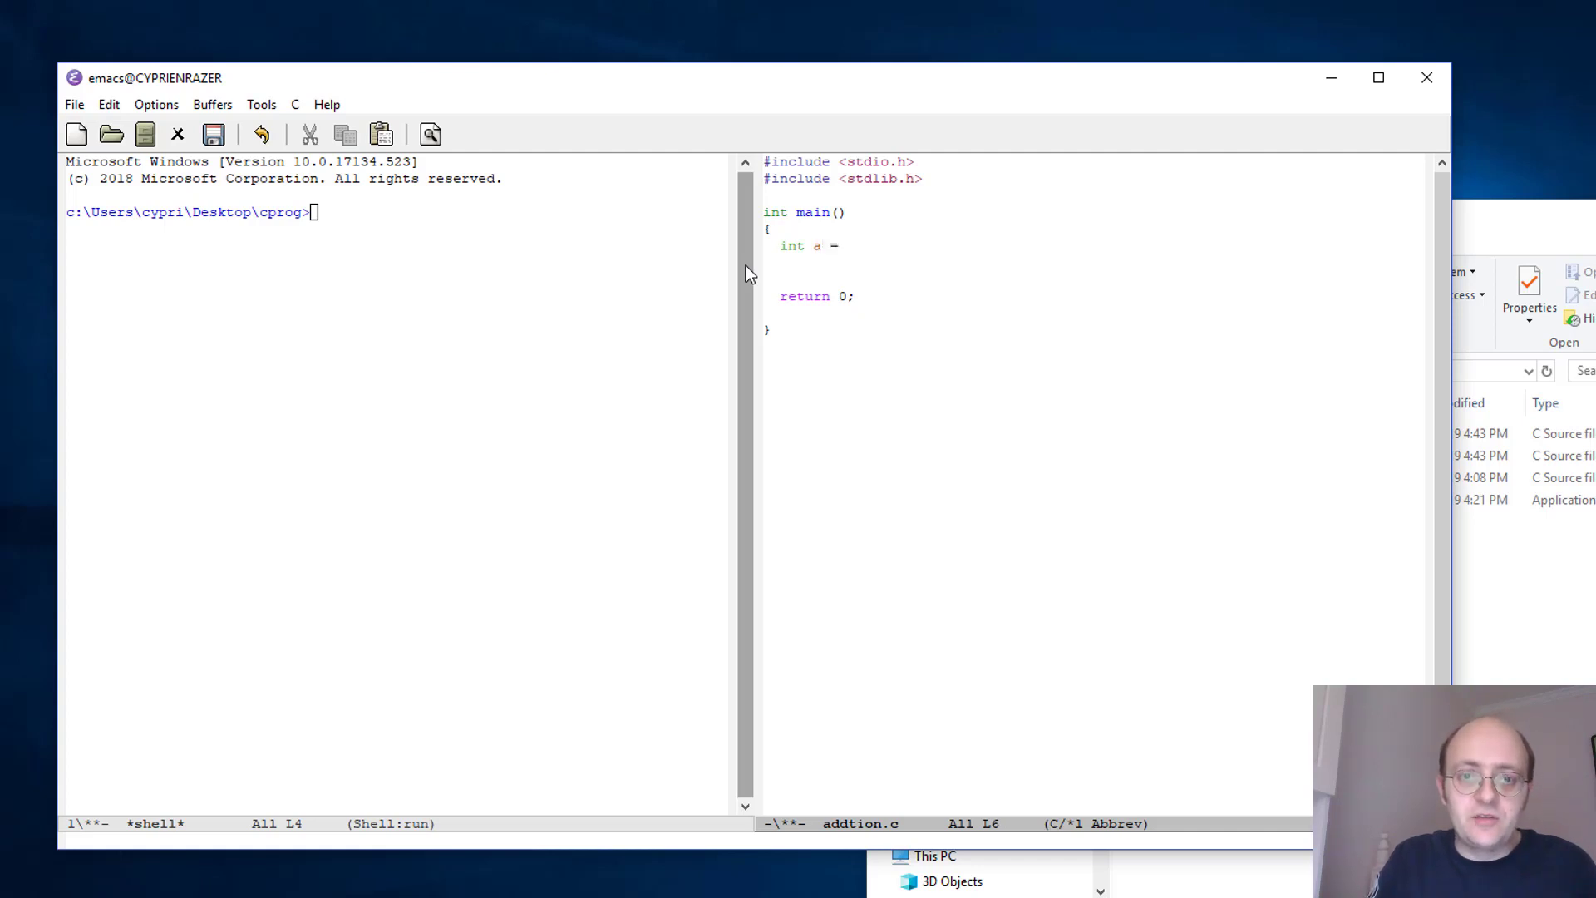
Type the declarations int a=2; int b=3; int c; on separate lines, with blank lines below
key("BackSpace")
key("BackSpace")
type("=")
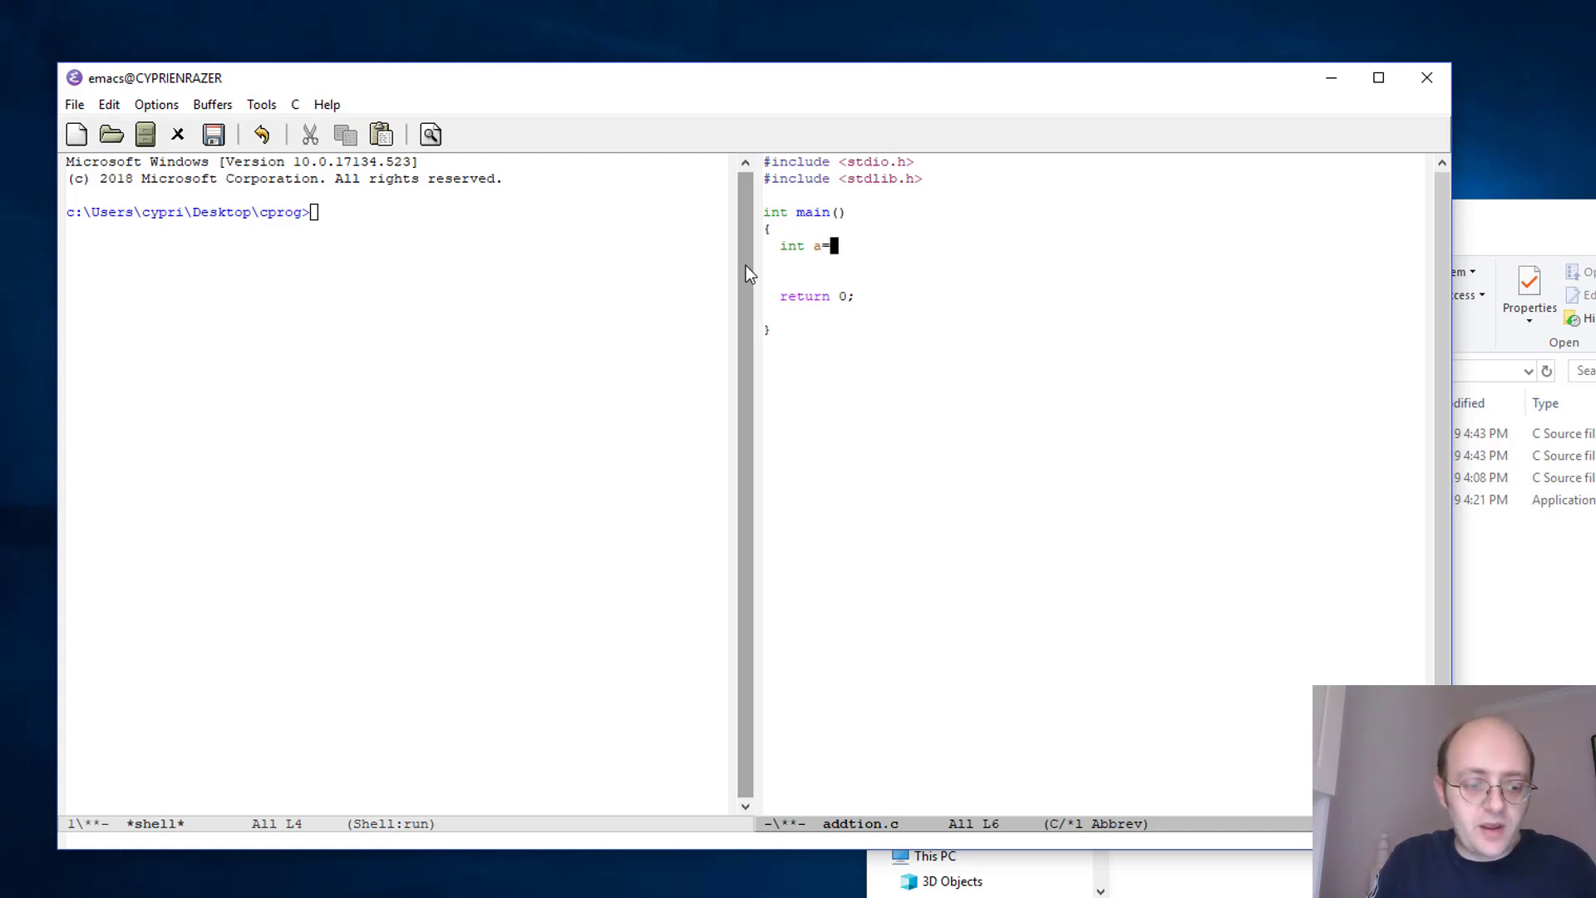
type("é")
key("BackSpace")
type("2")
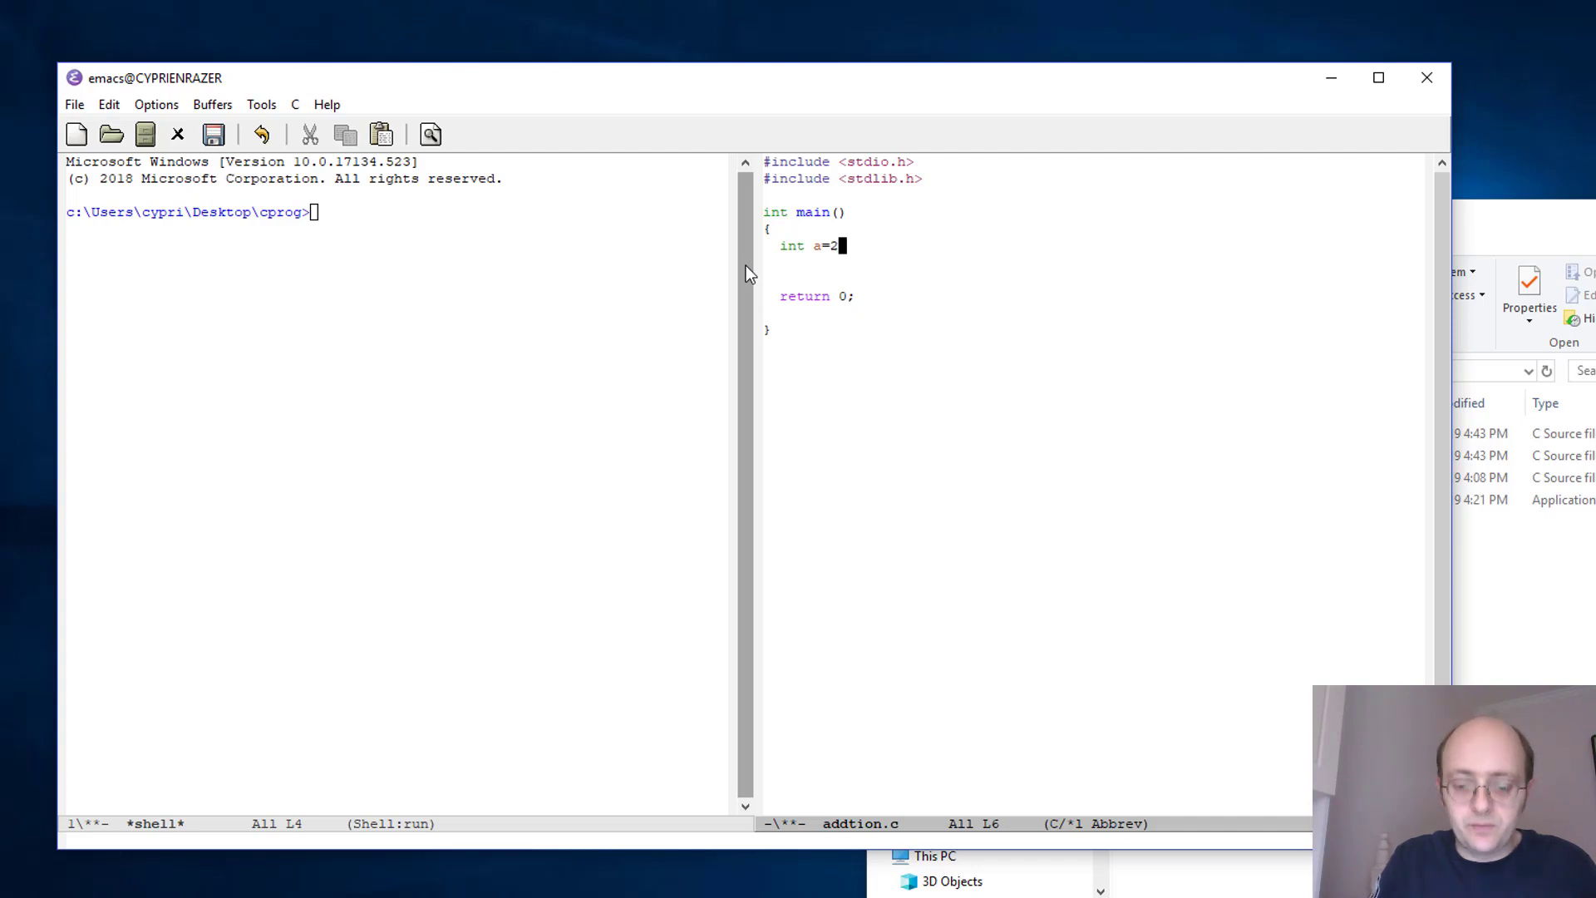
type(";")
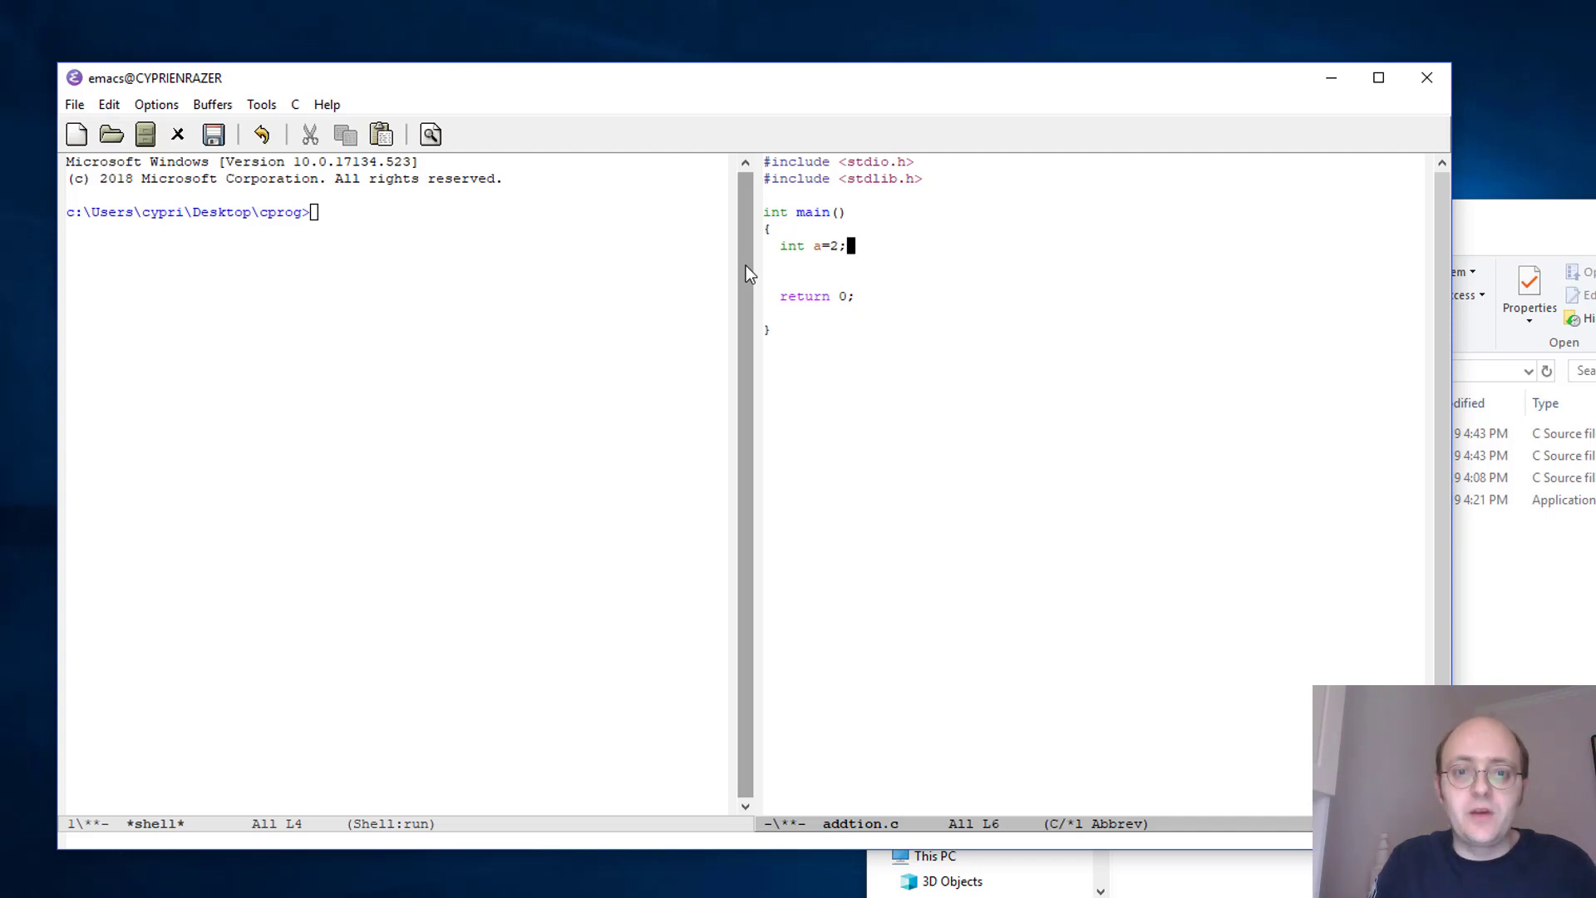
key("Return")
type("int ")
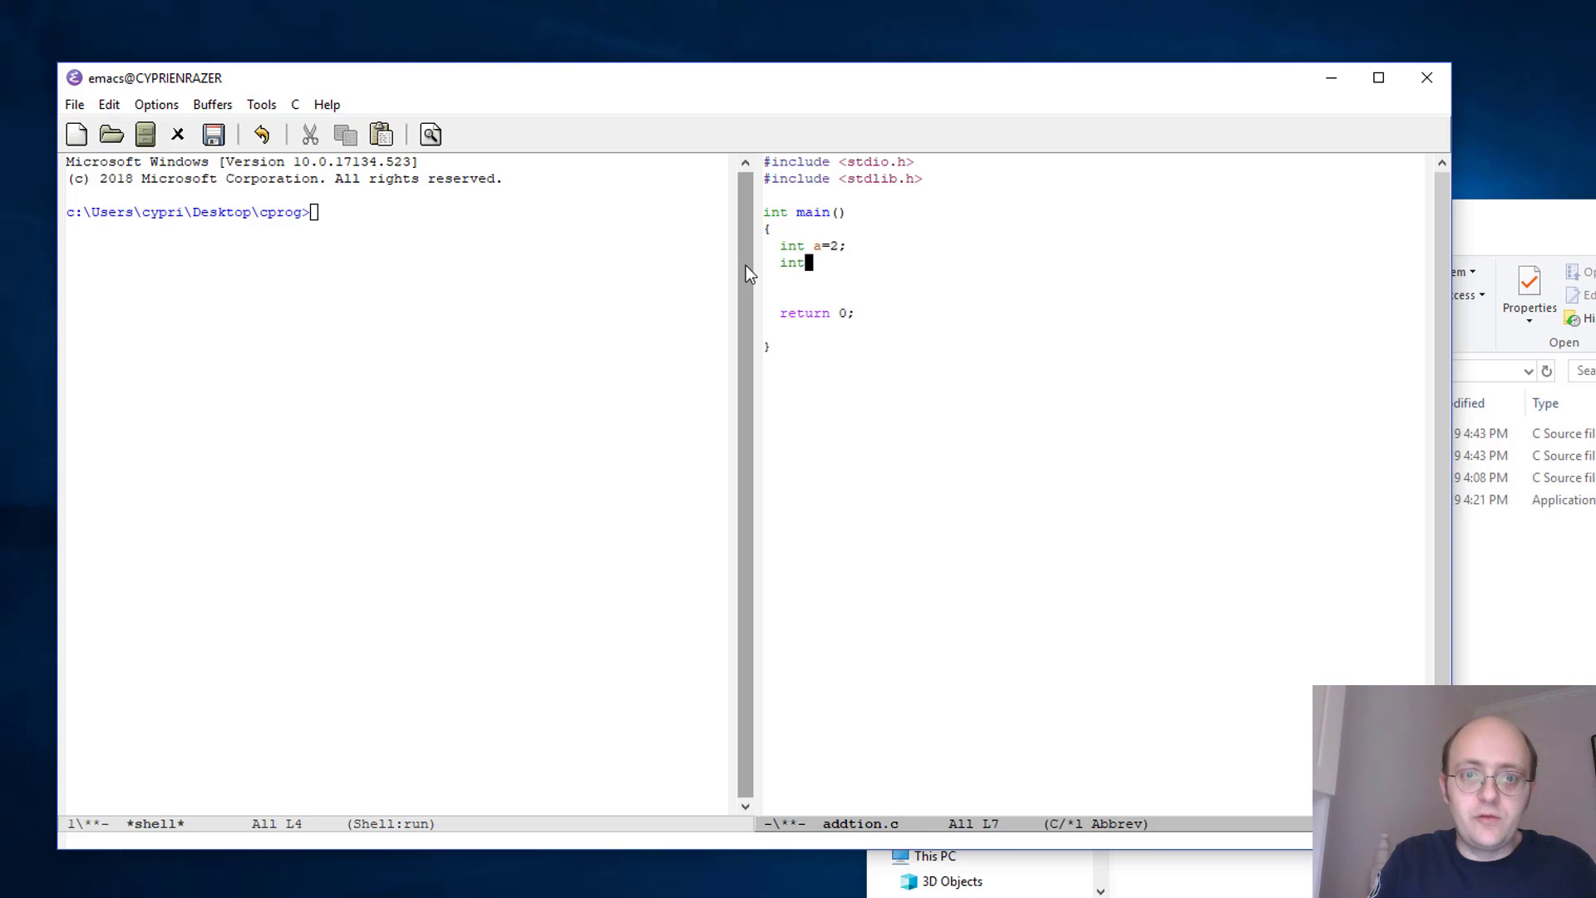
type("b")
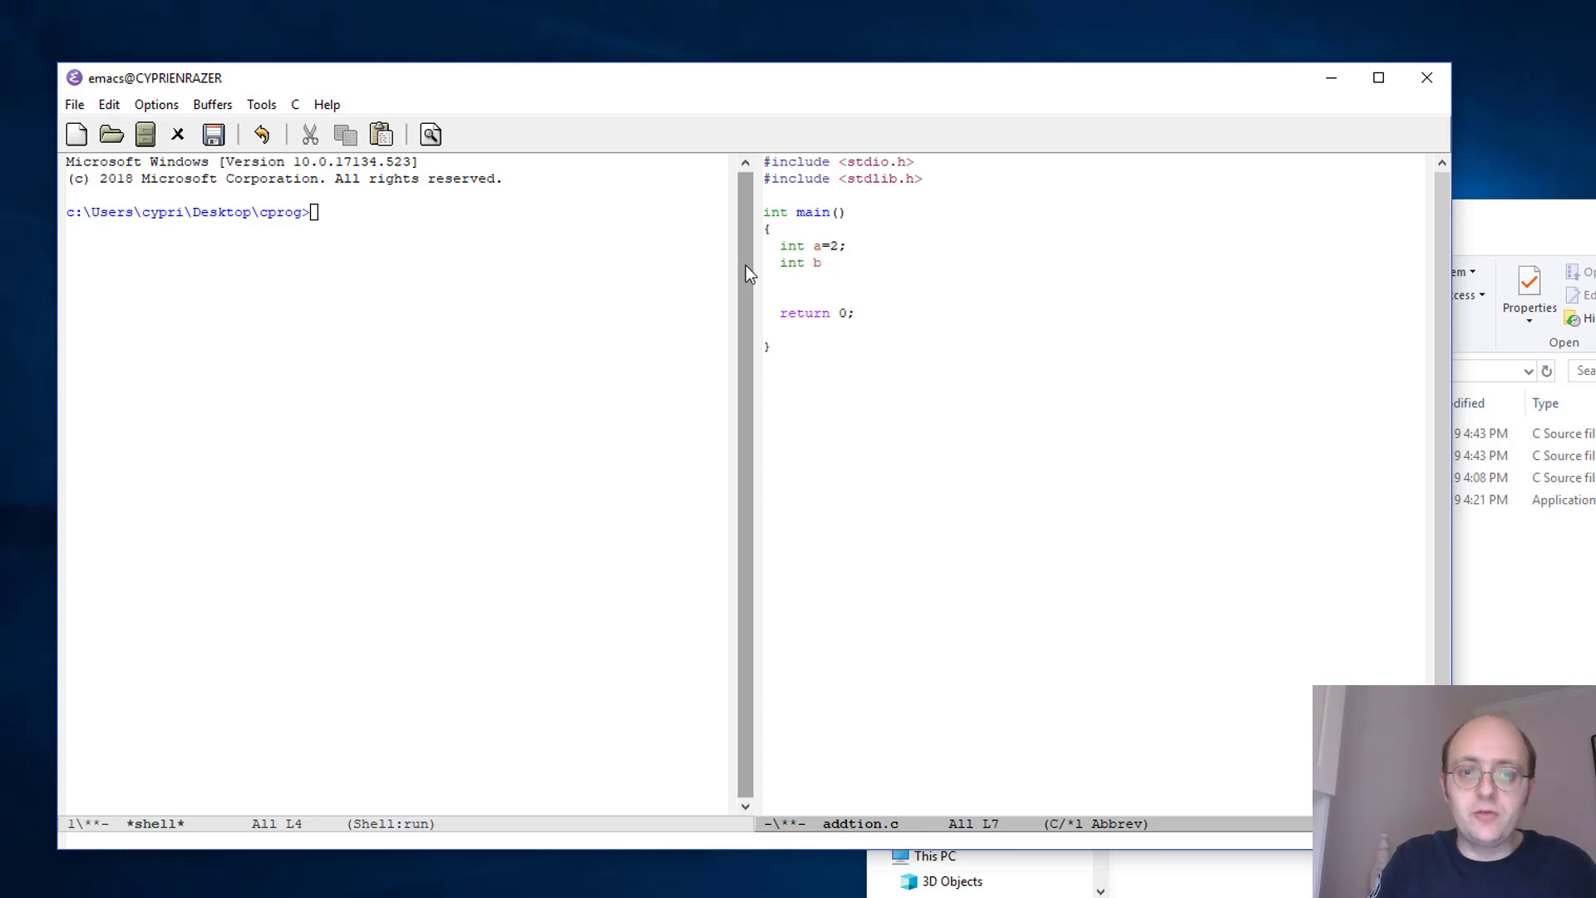
type("=3")
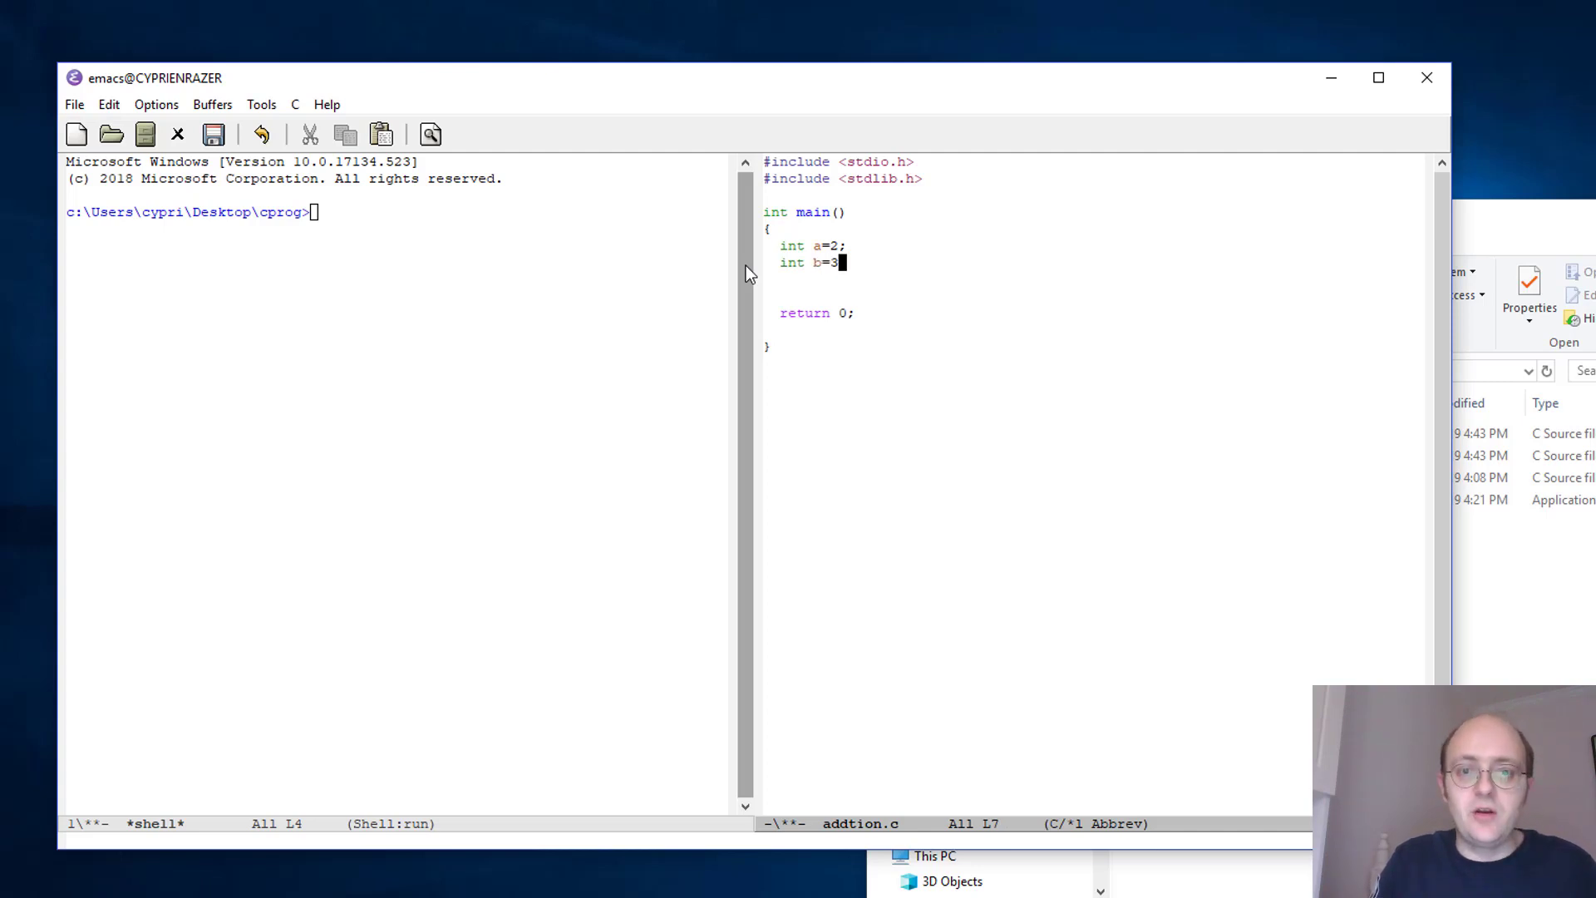
type(";")
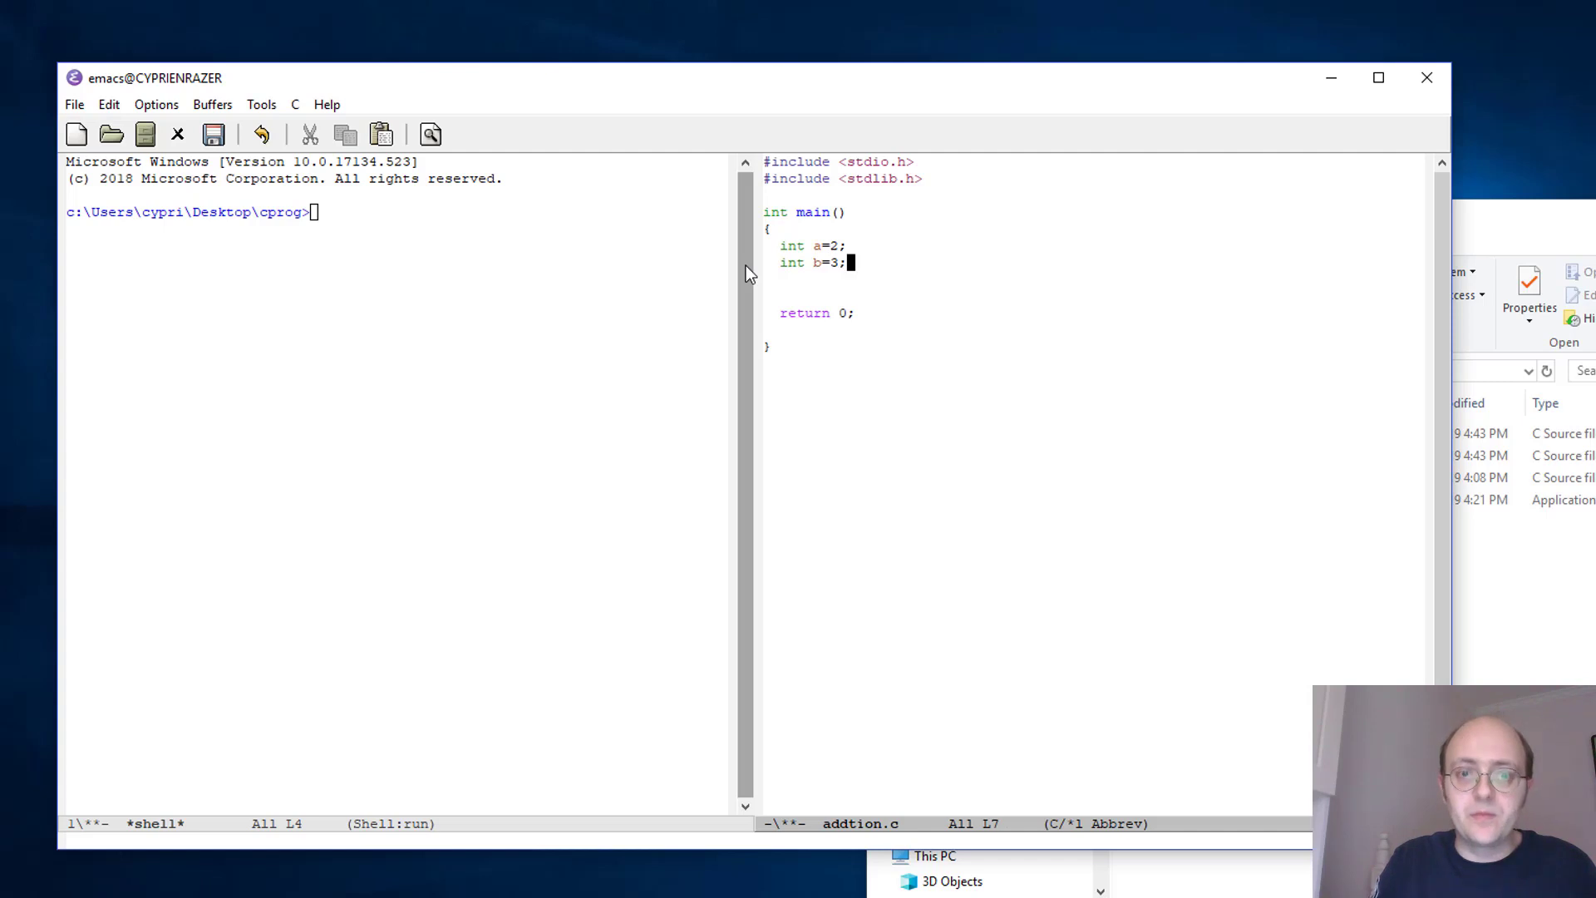
key("Return")
type("int ")
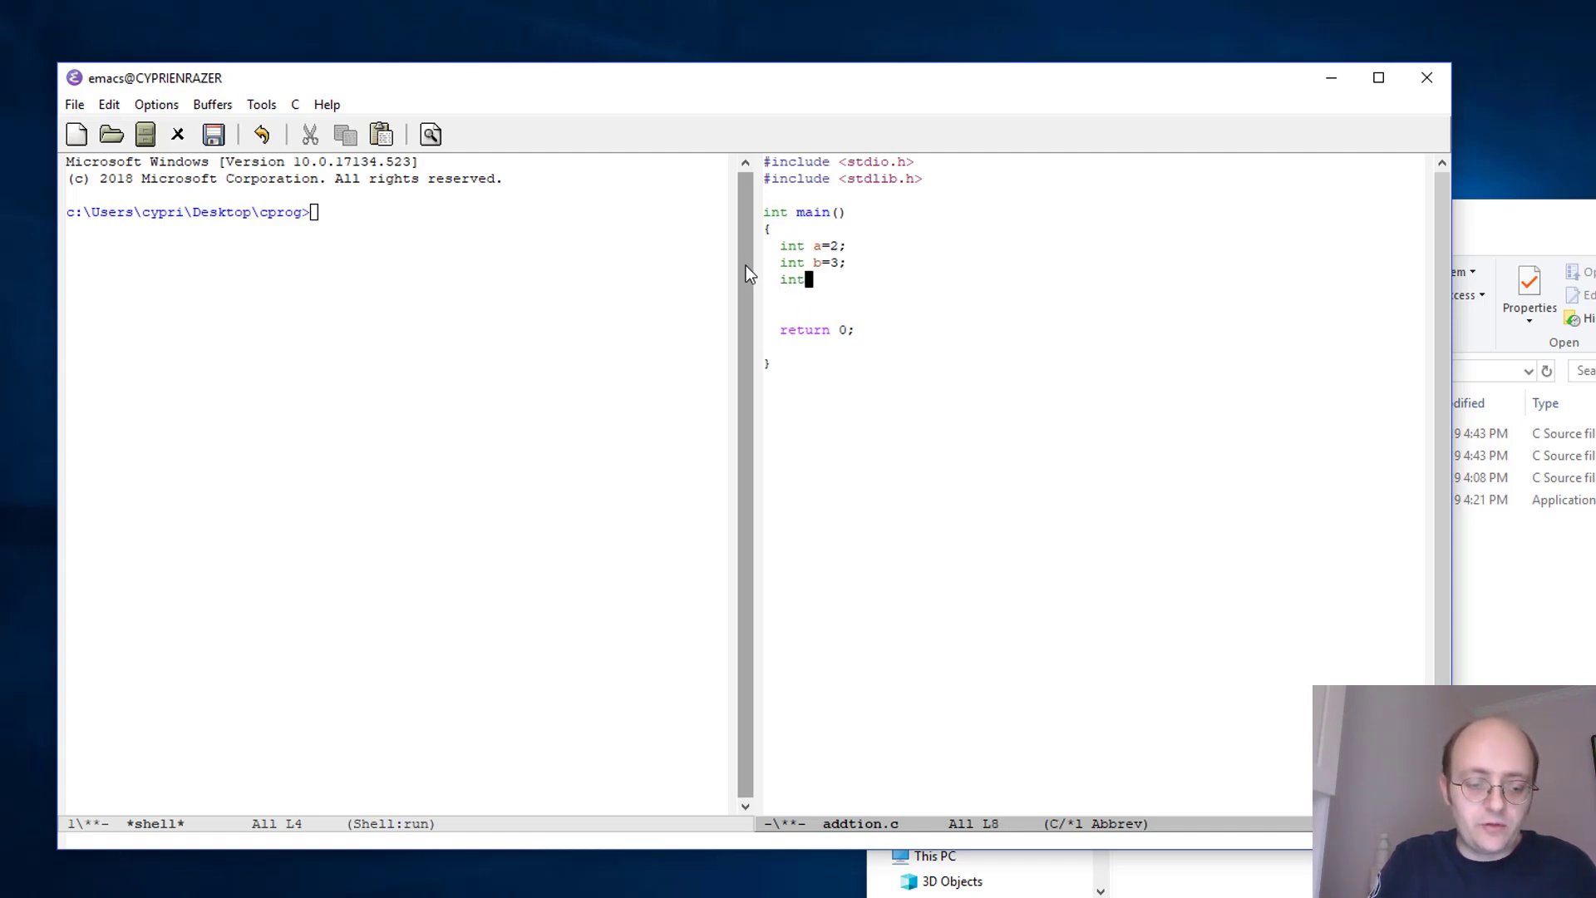
type("c")
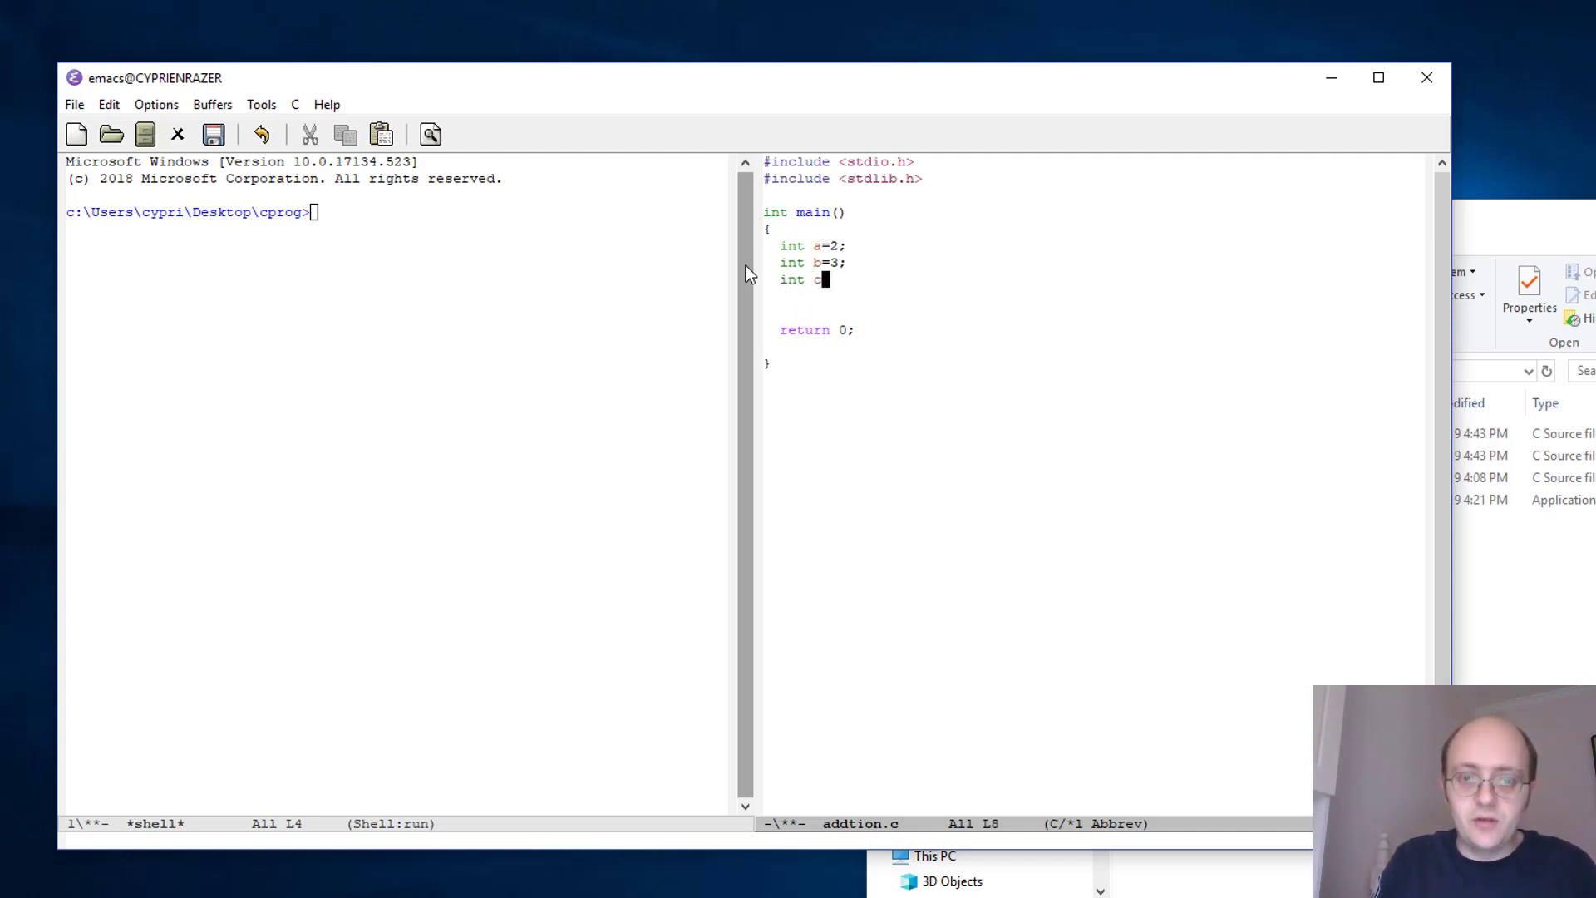
type("=")
key("BackSpace")
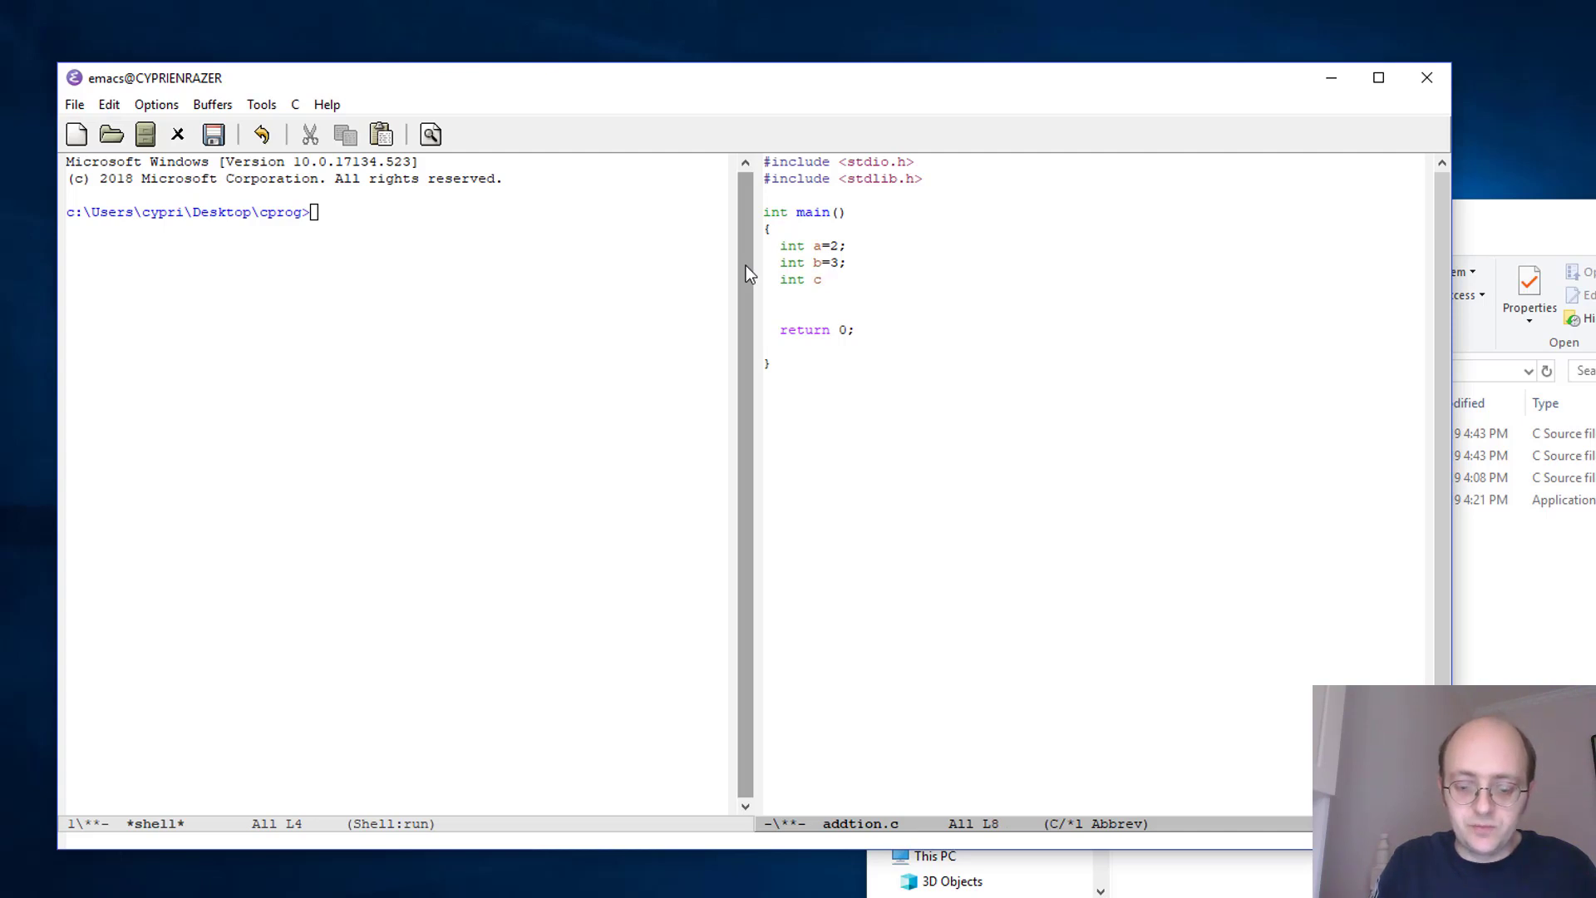
type(";")
key("Return")
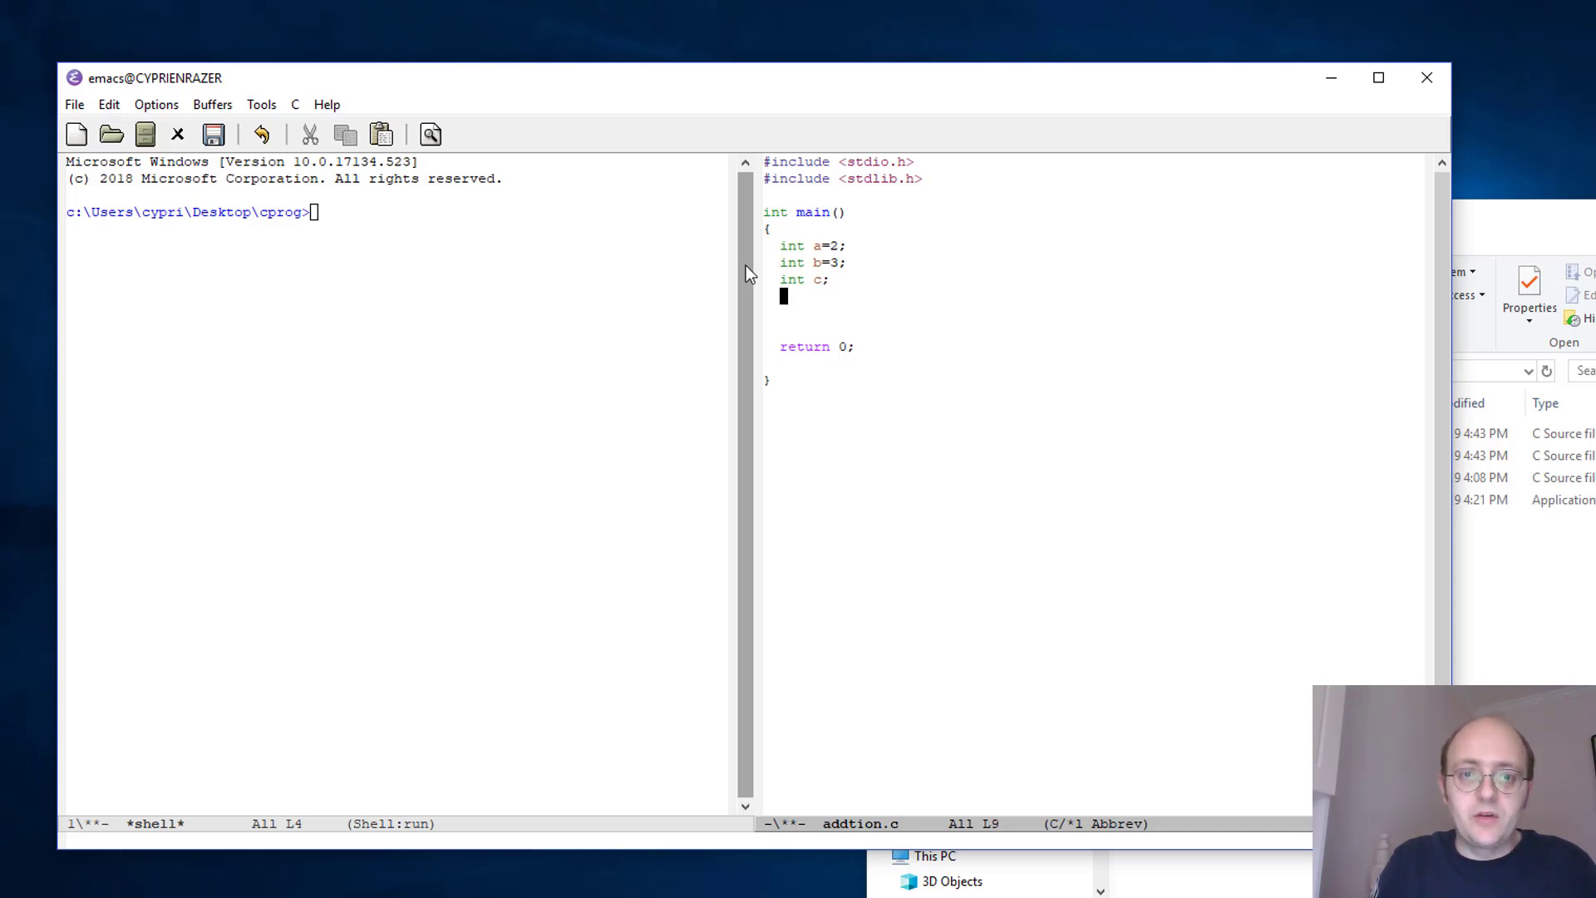
key("Return")
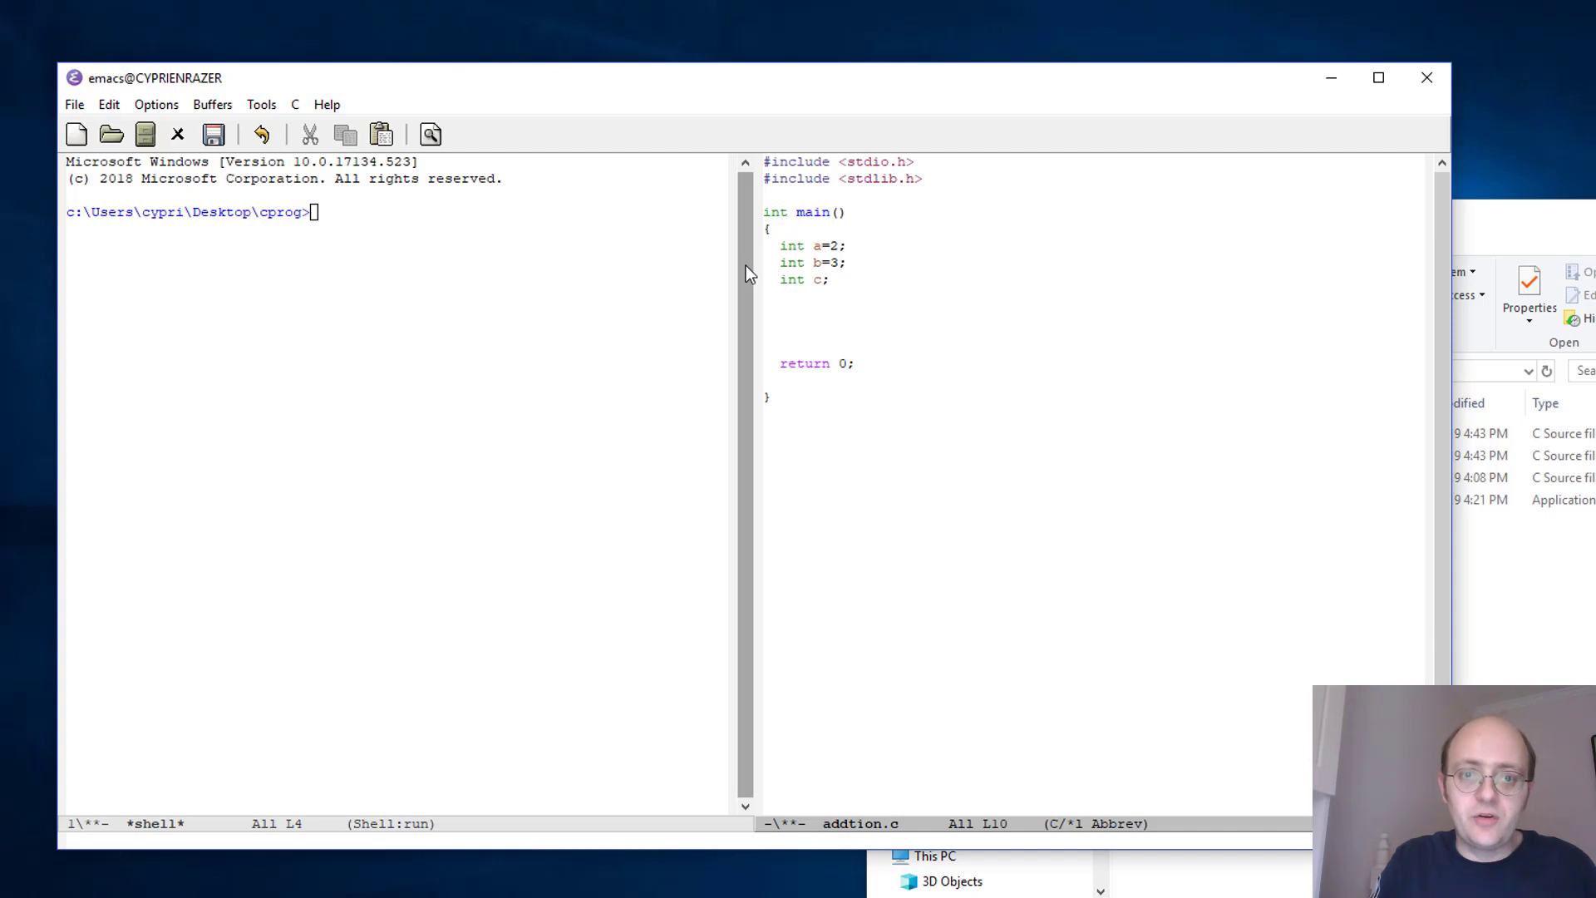
type("c=")
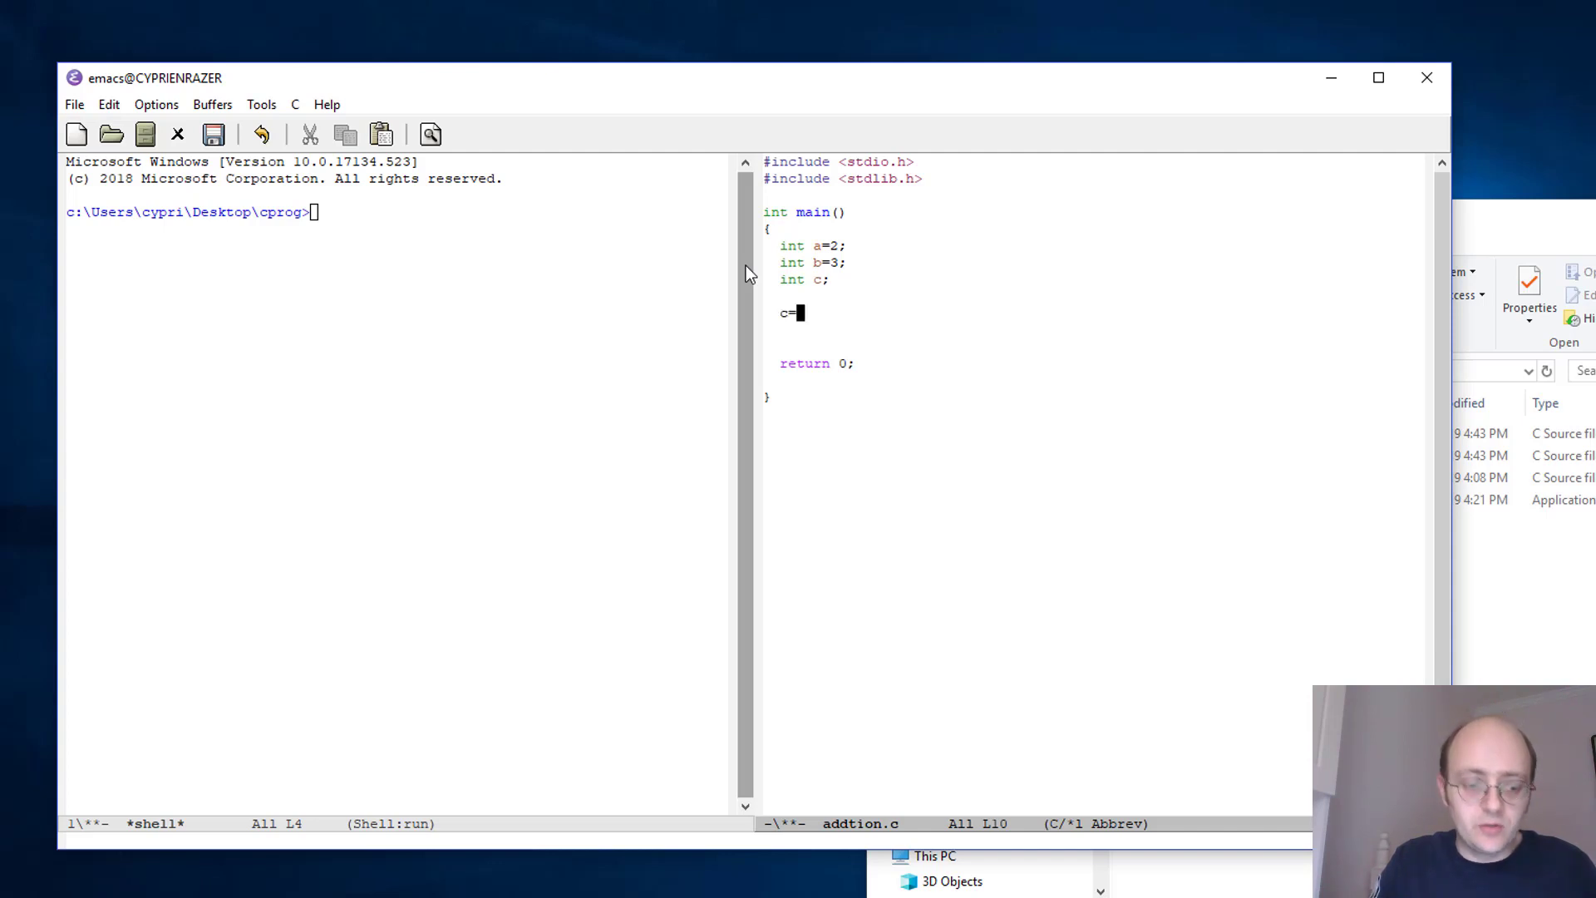
type("a+")
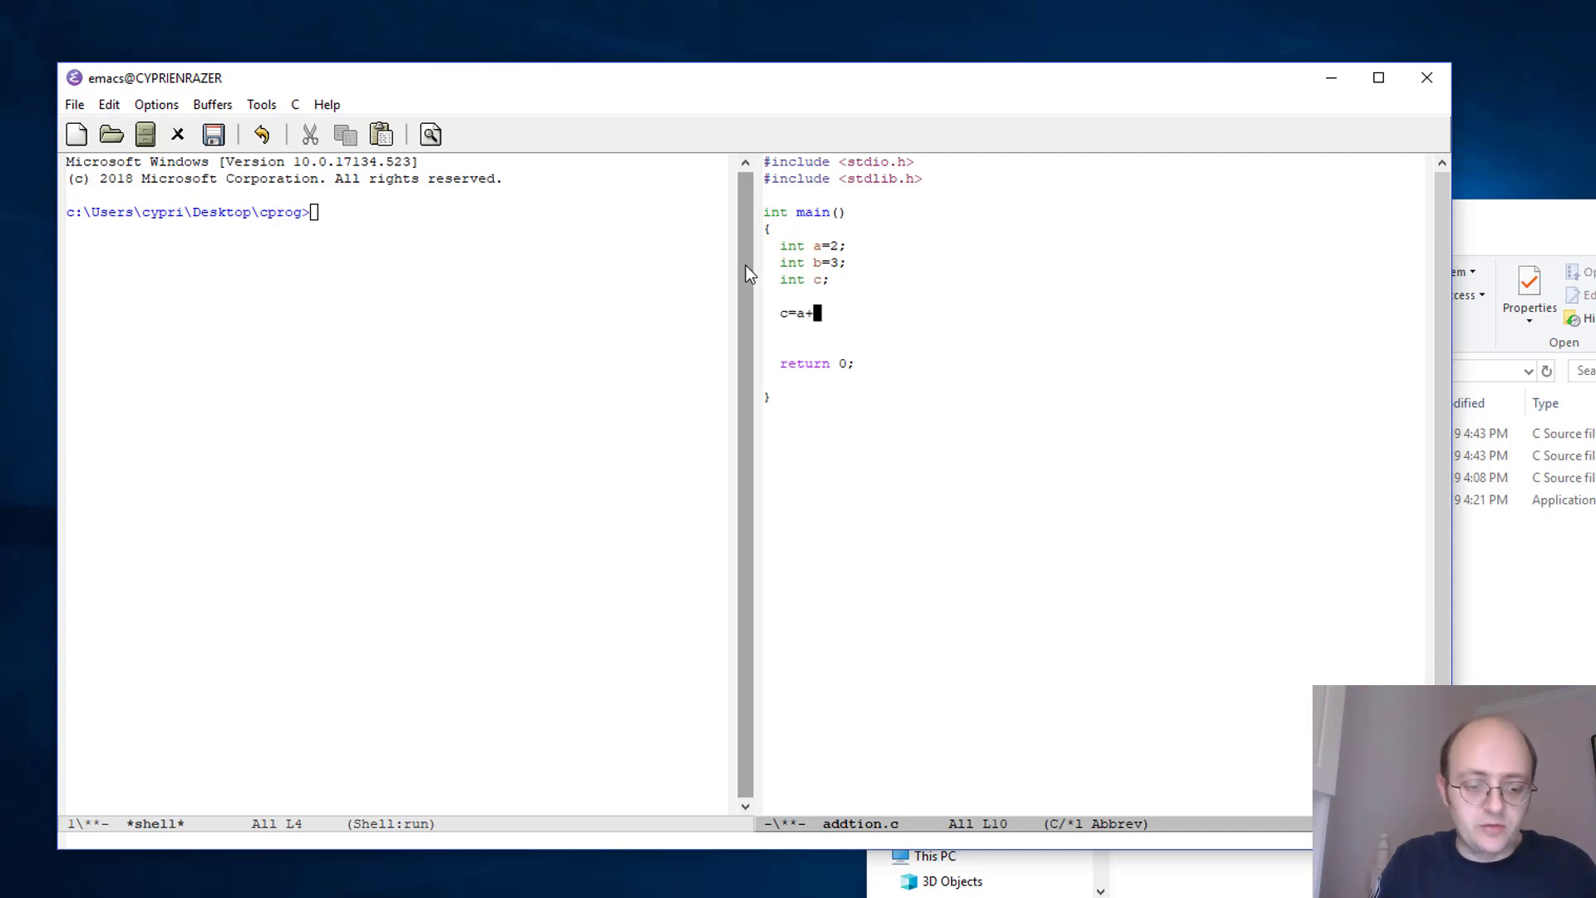
type("b;")
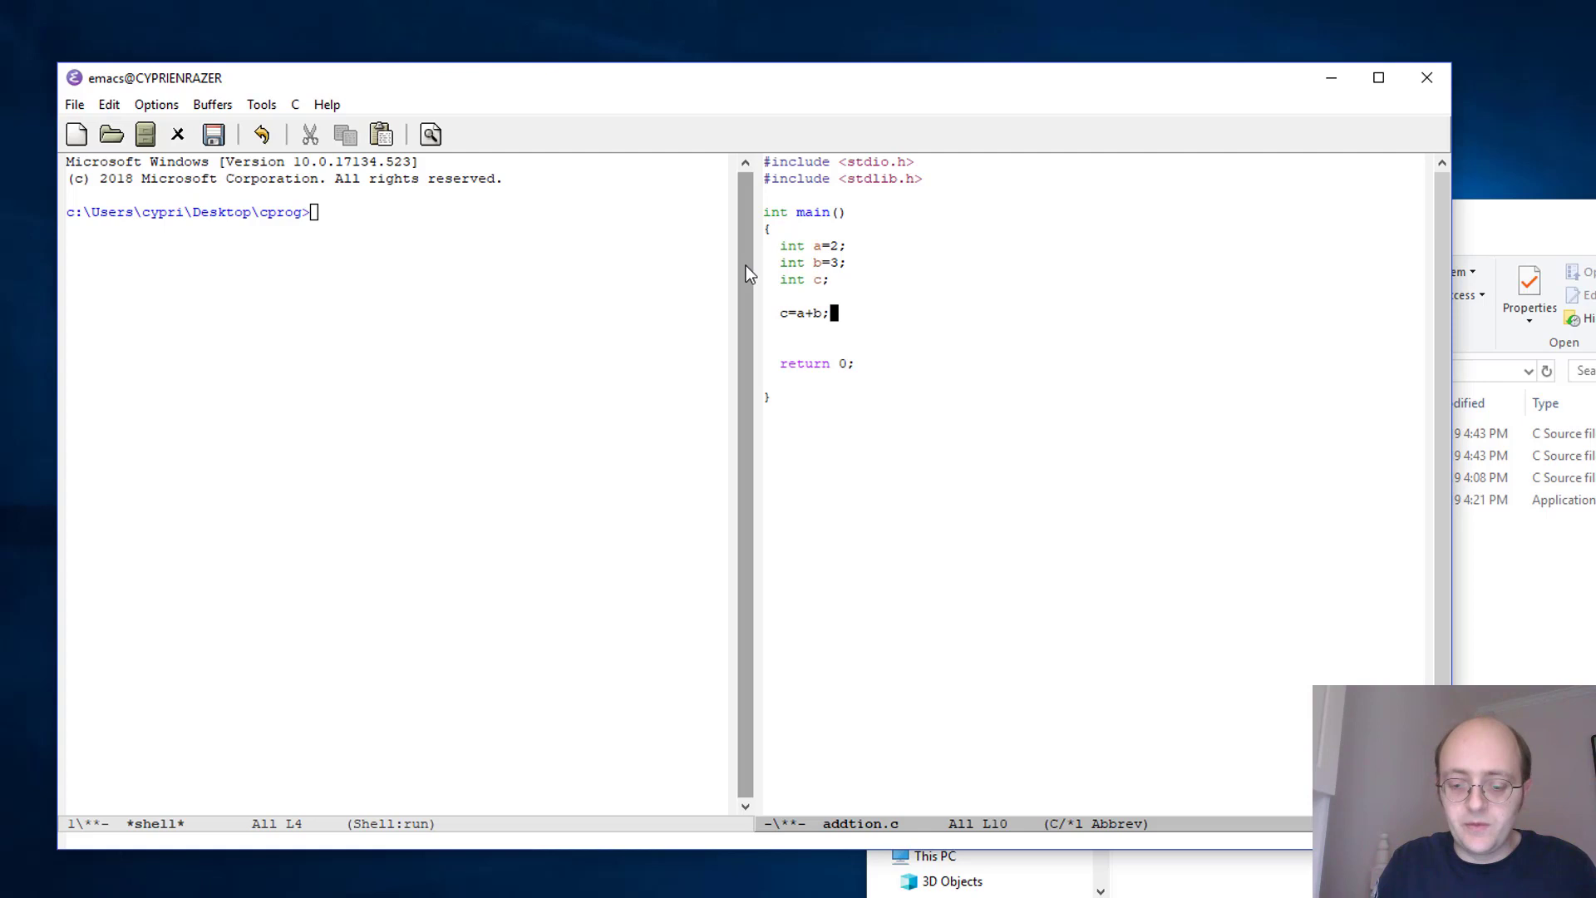
Type c=a+b; under int c; and remove the extra empty line before return 0
key("Return")
key("Return")
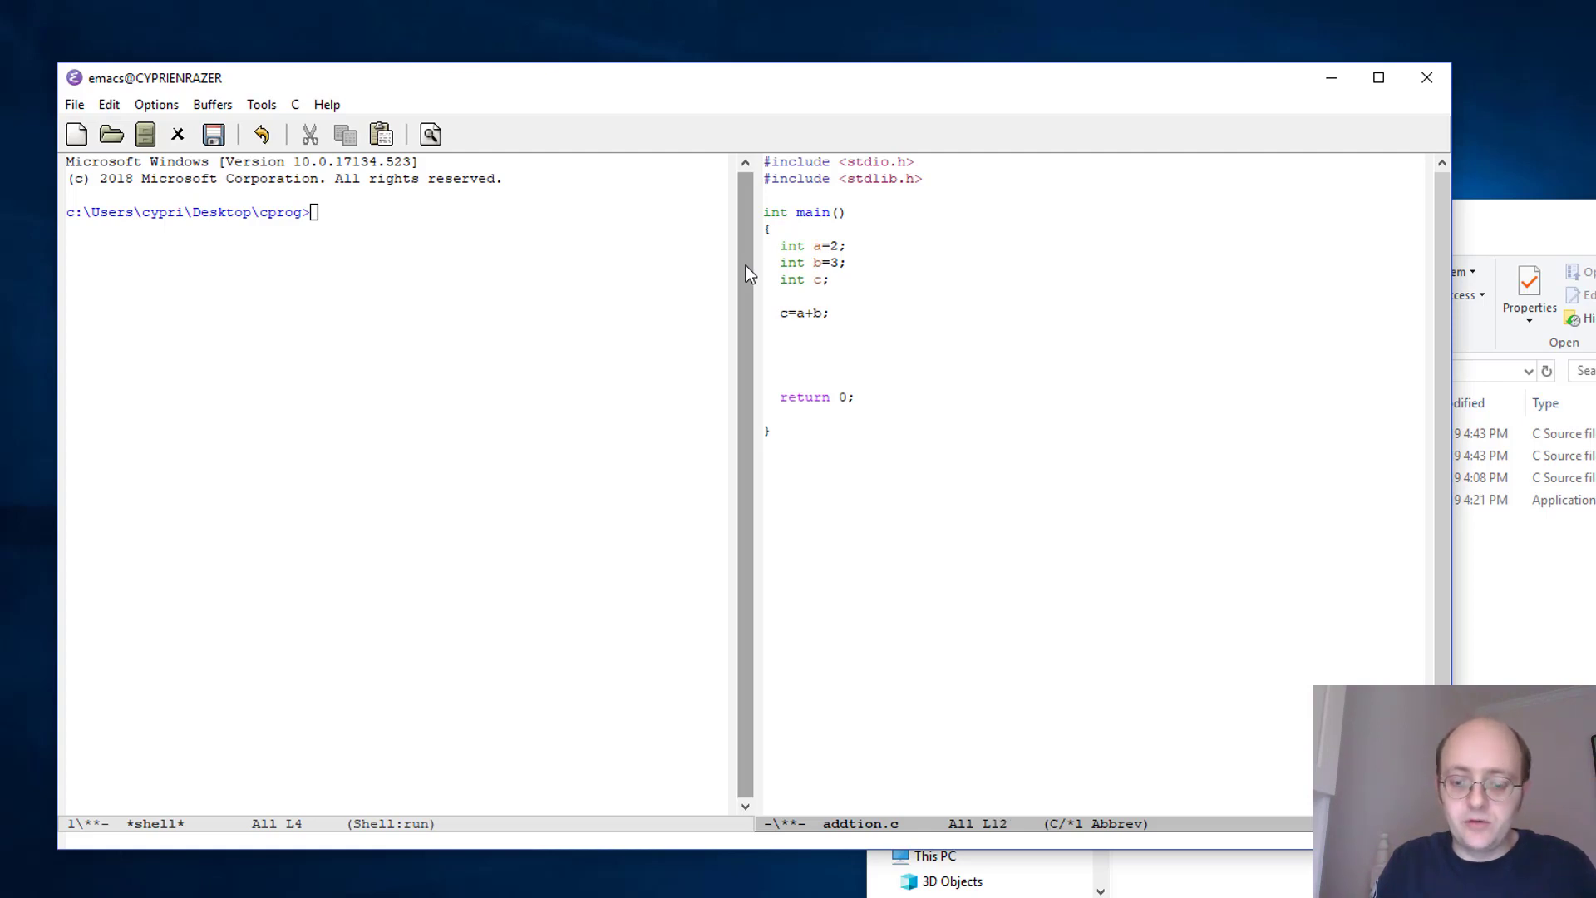
key("Down")
key("BackSpace")
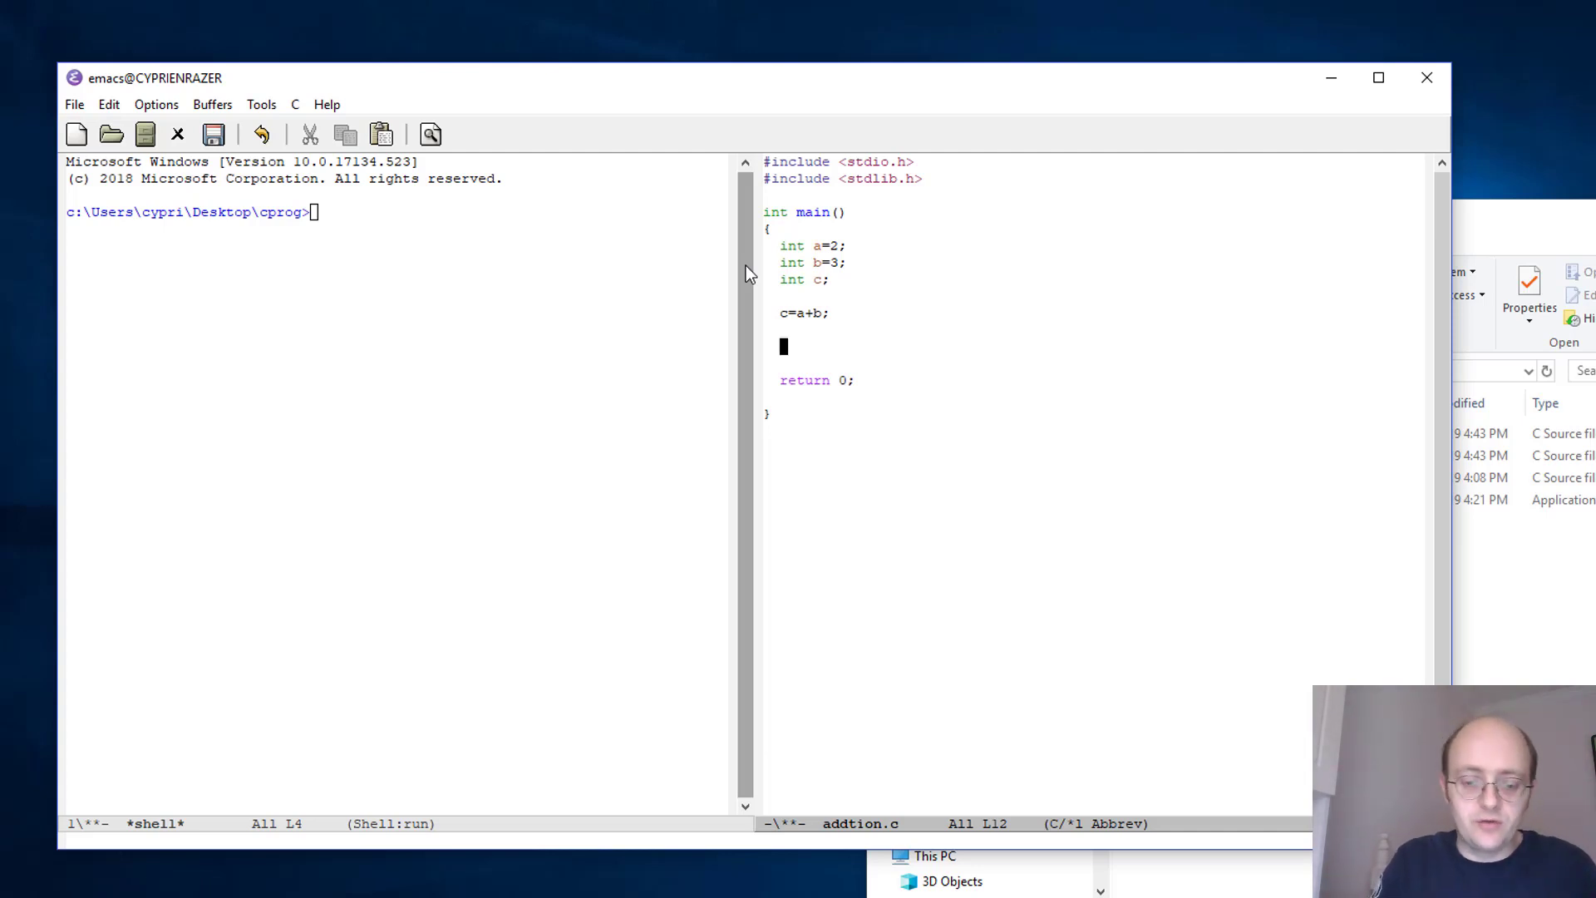
type("printf")
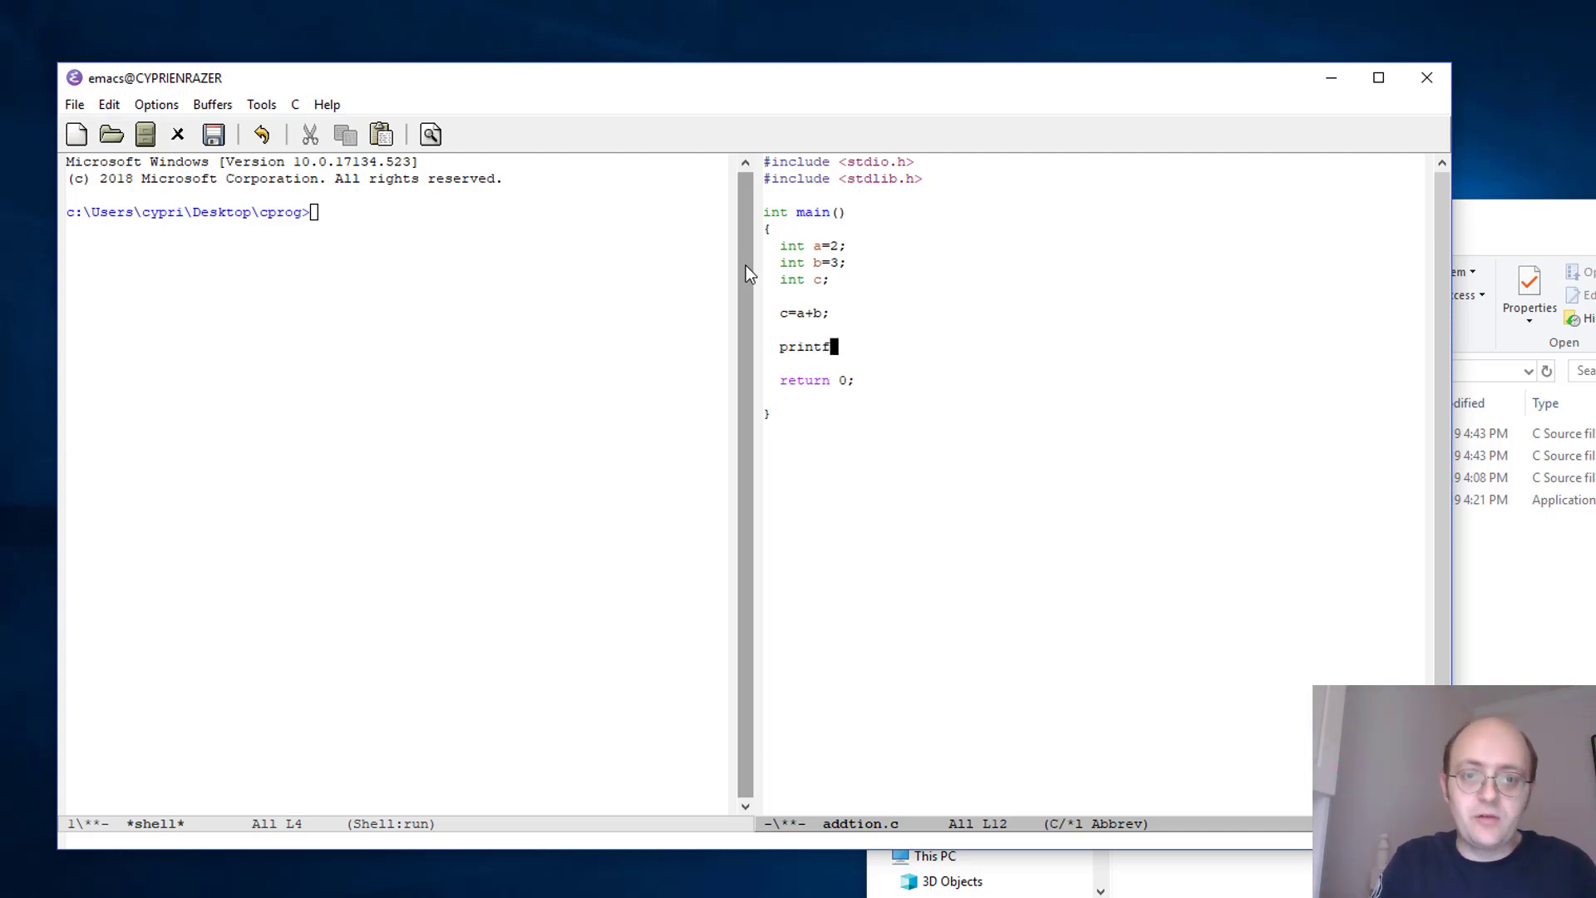
type("(")
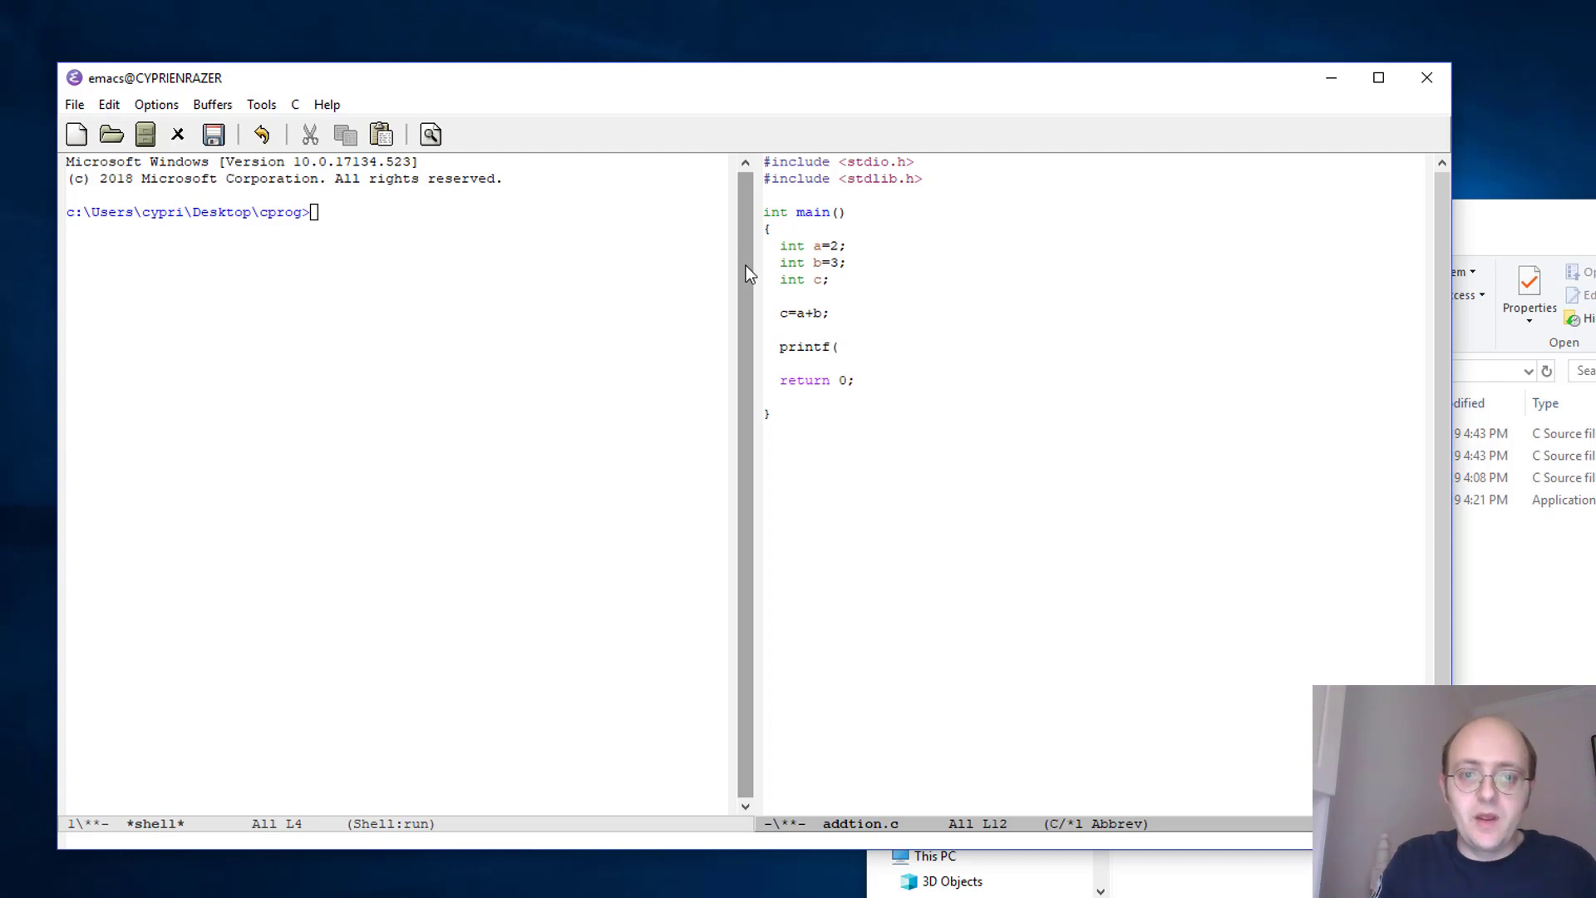
type(")")
Write printf("The result c=%d",c); below c=a+b; and save addtion.c with C-x C-s
key("Left")
type("\"")
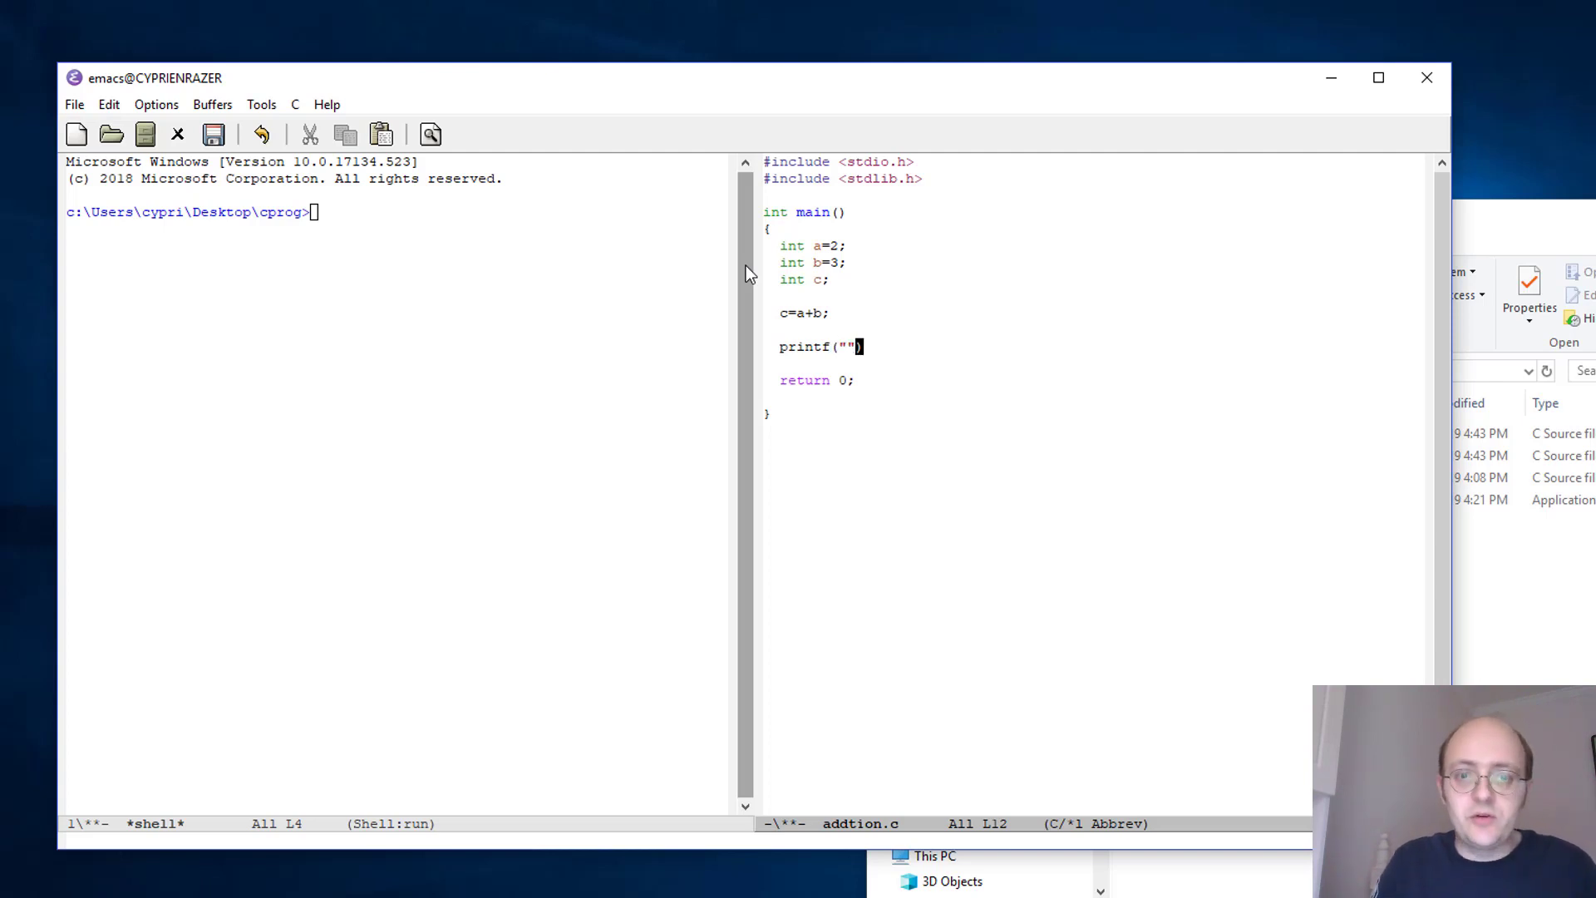
type("\"")
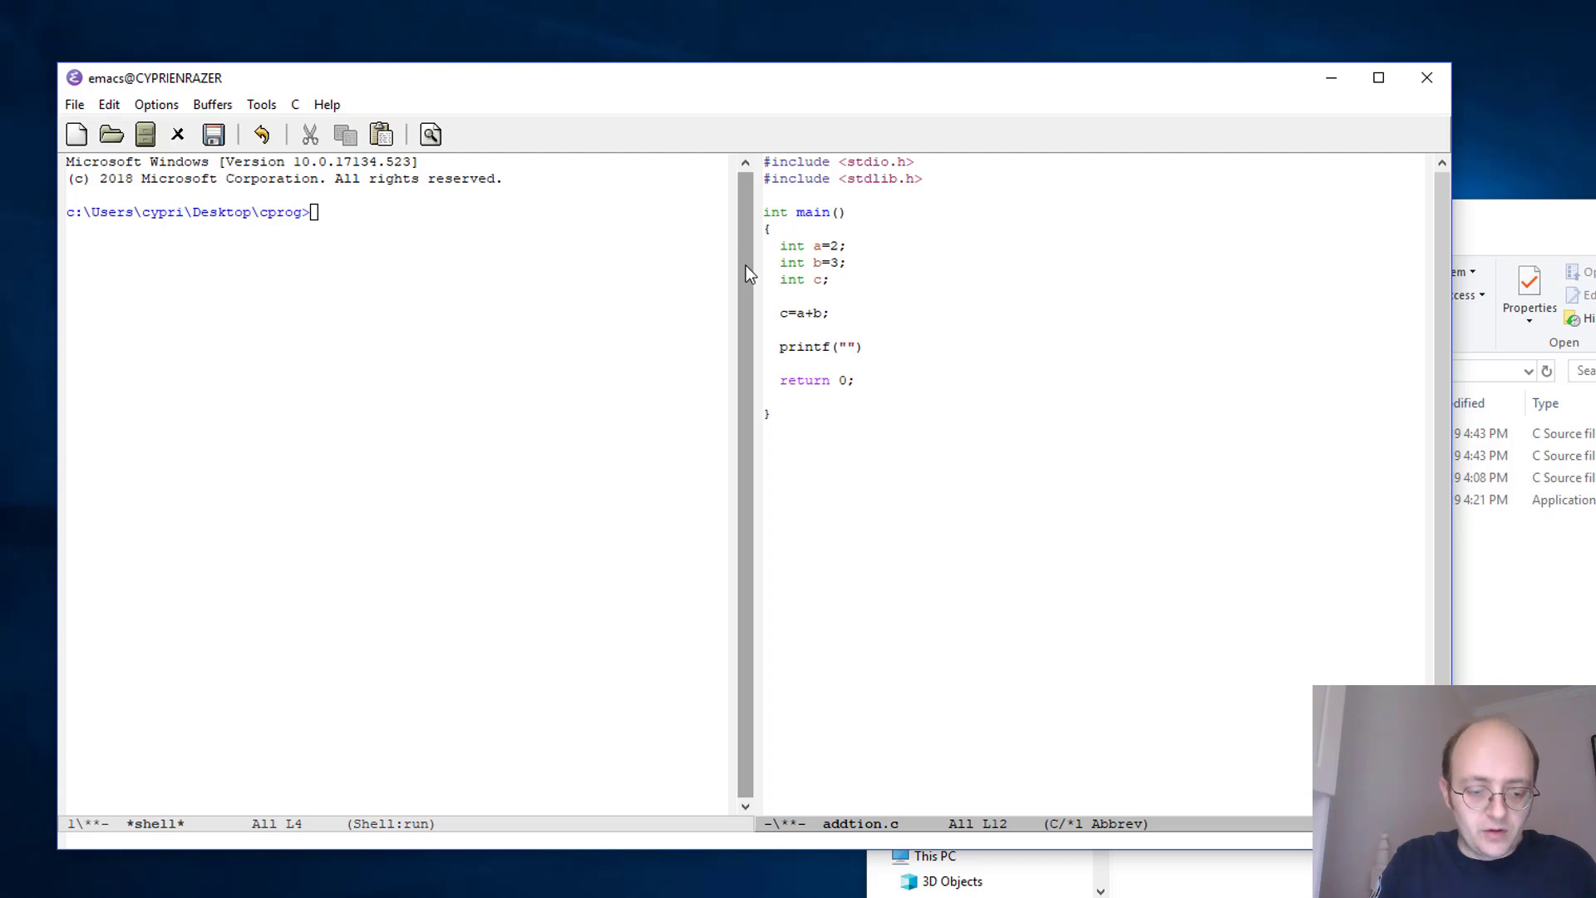
type("The result ")
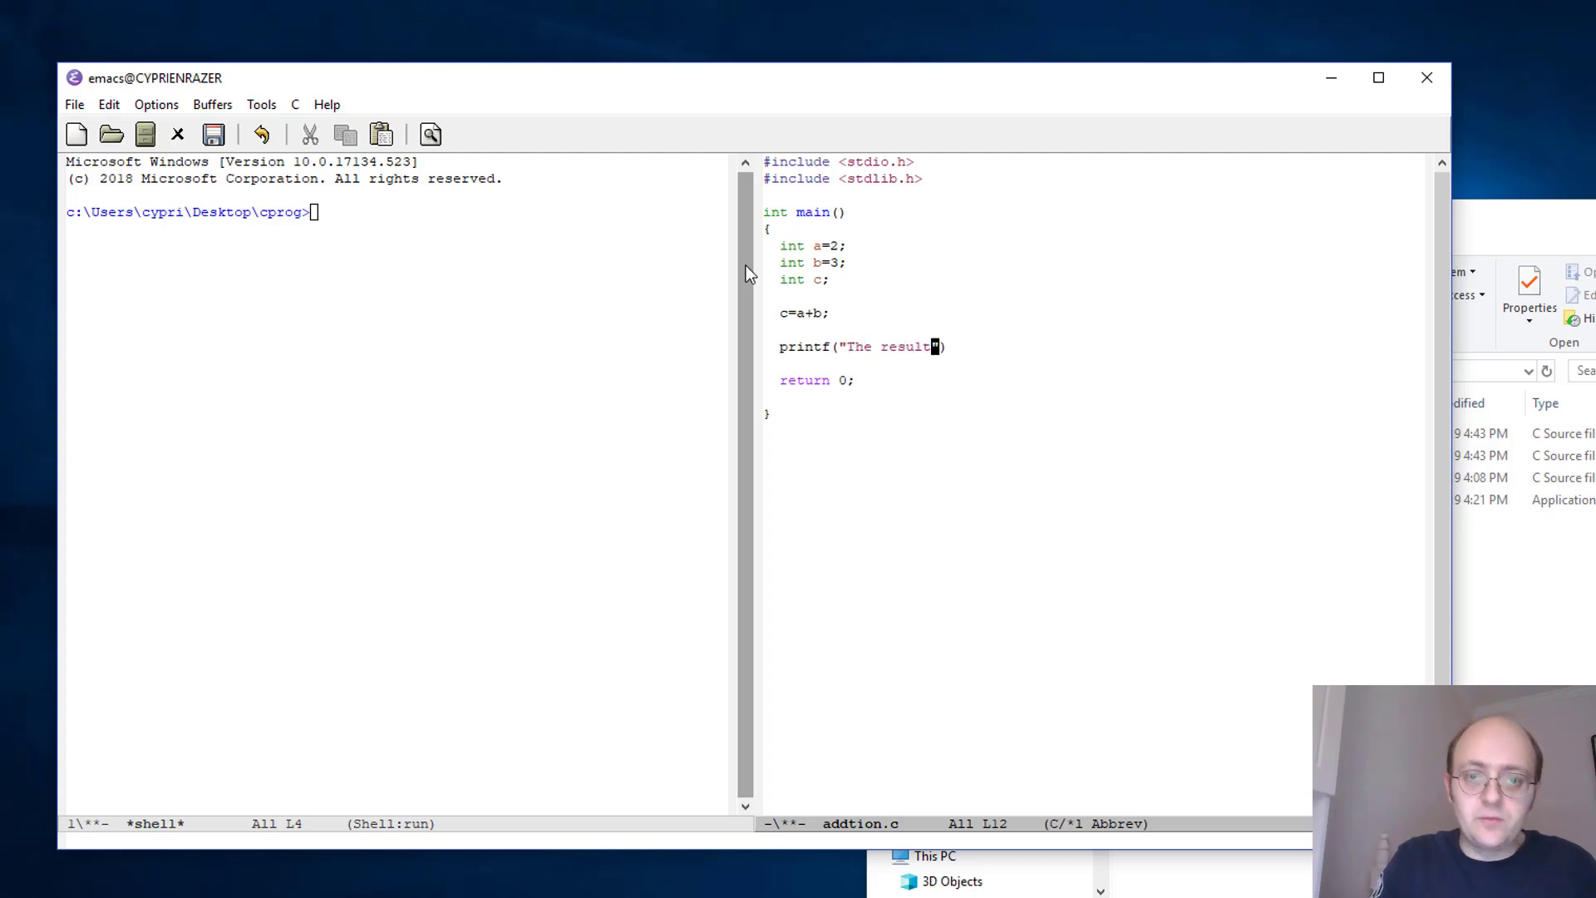
type("c")
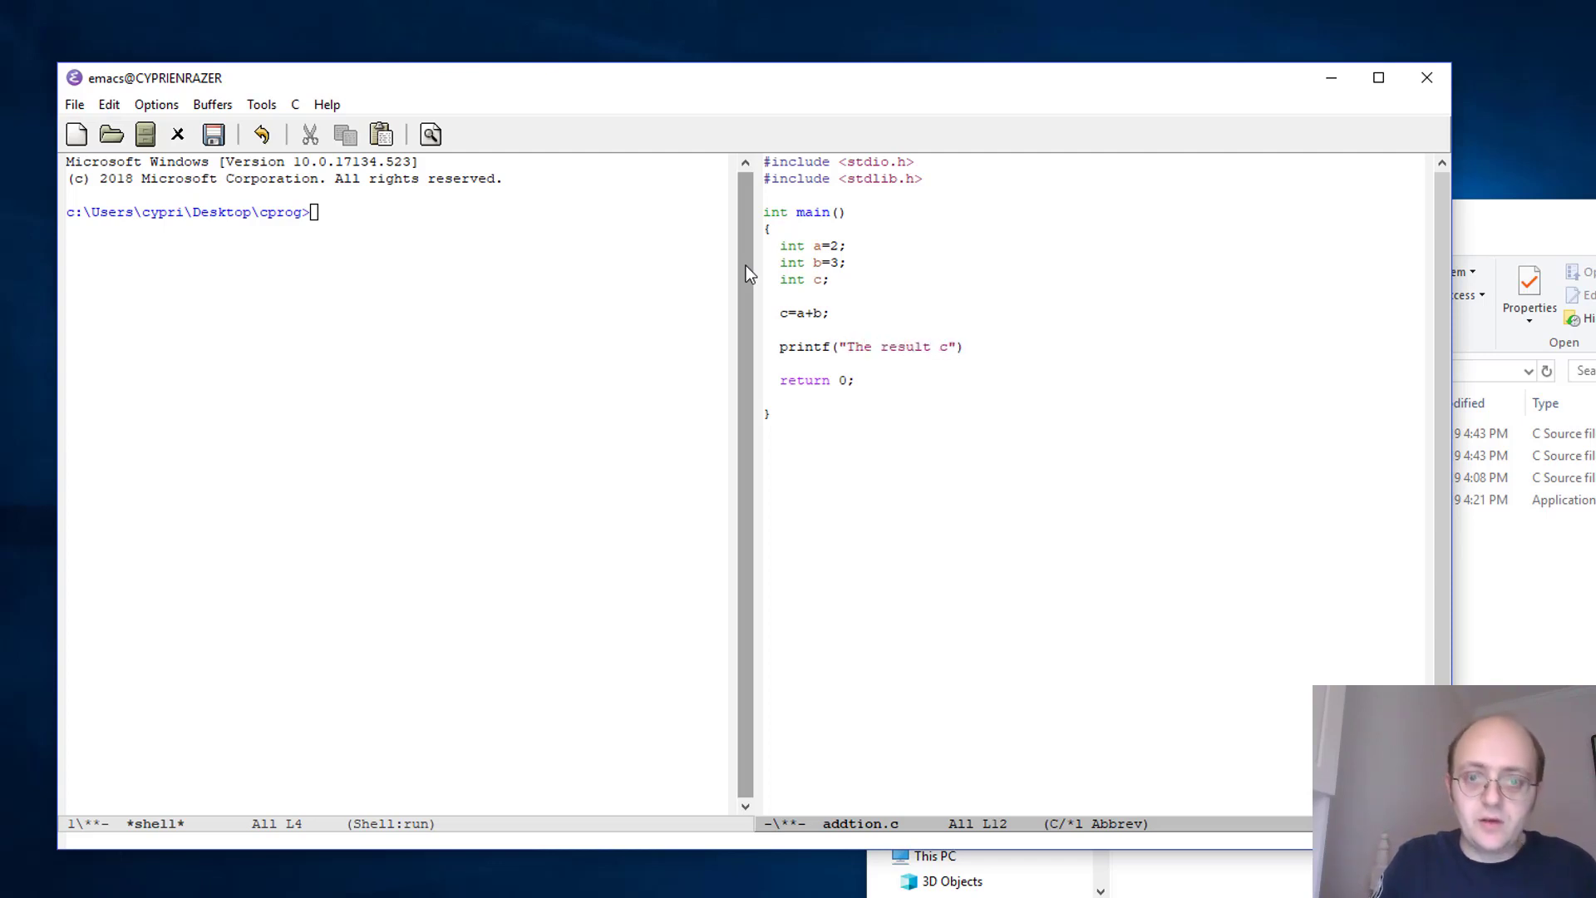
type("=")
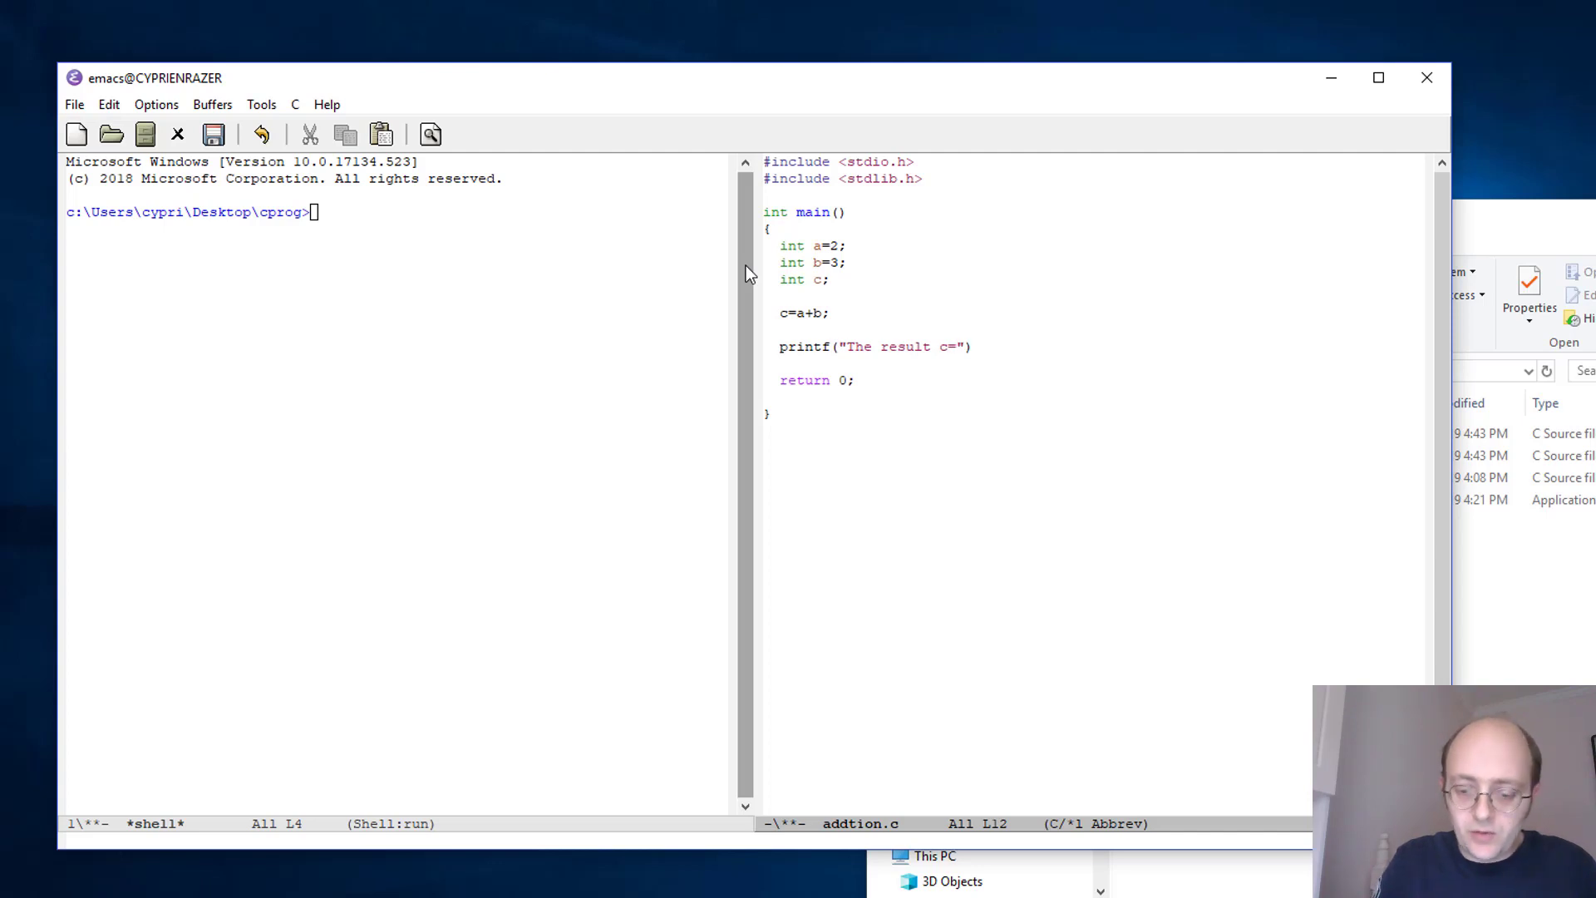
type("%")
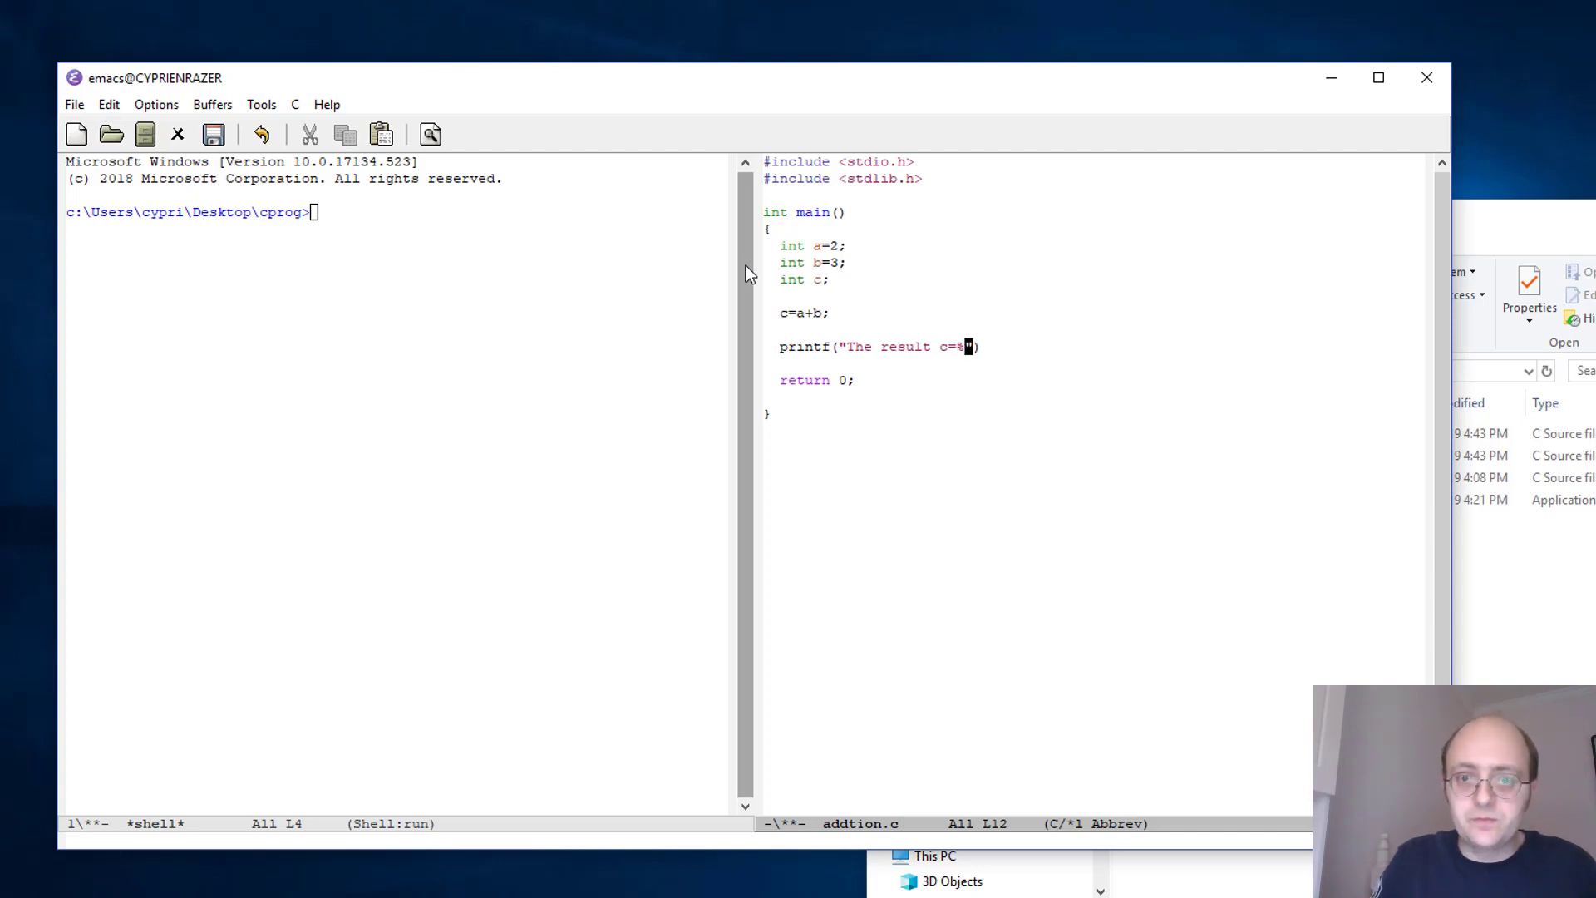
type("d")
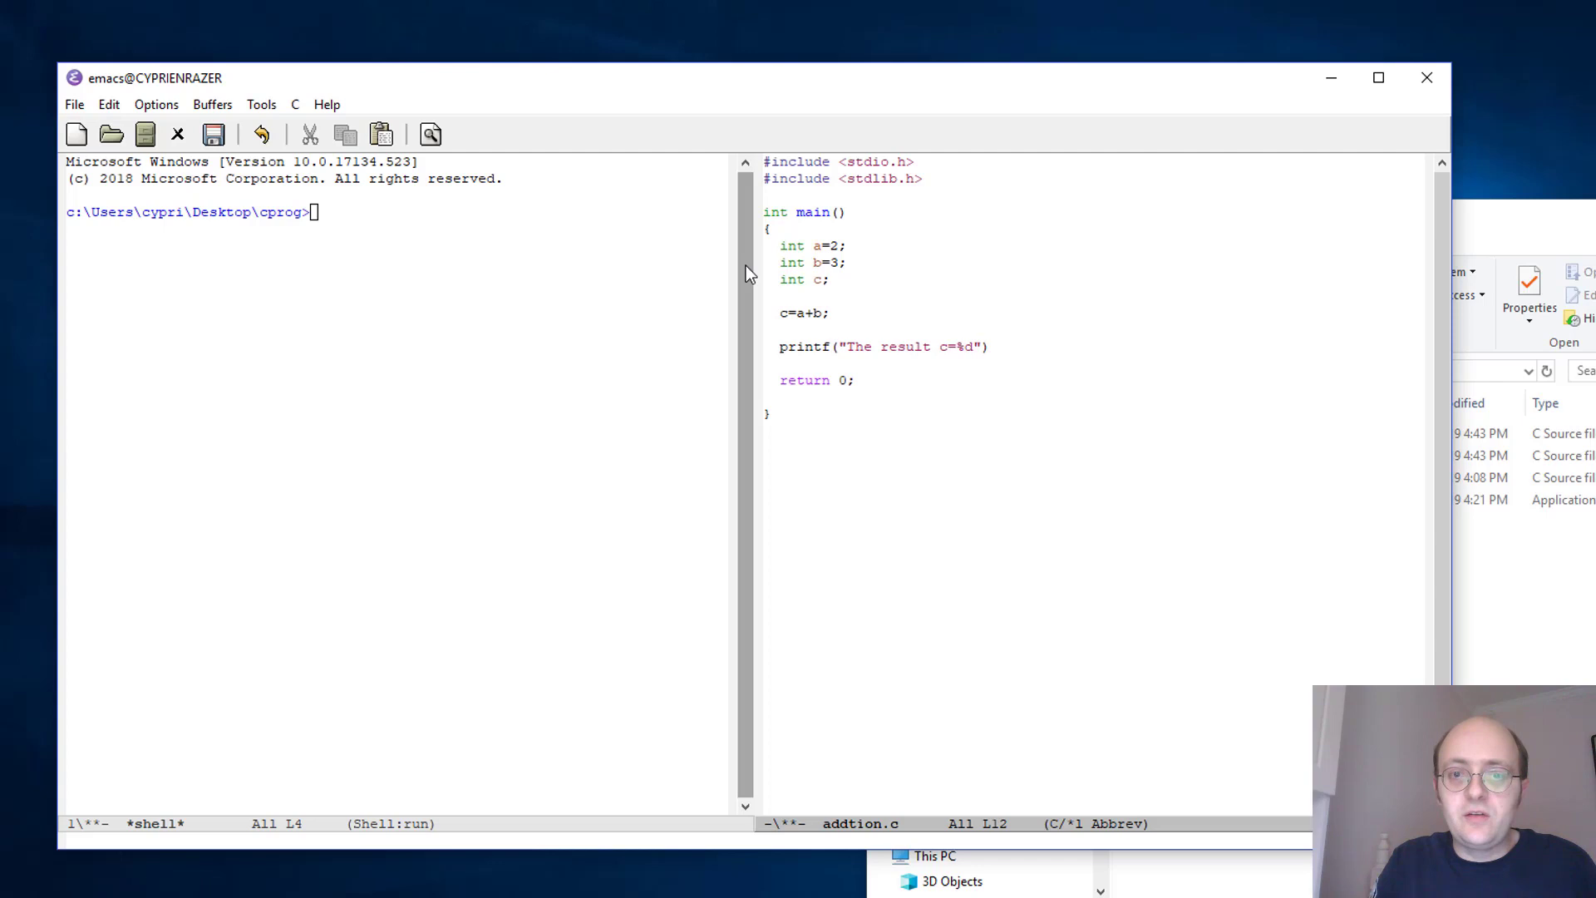
key("Left")
key("Left")
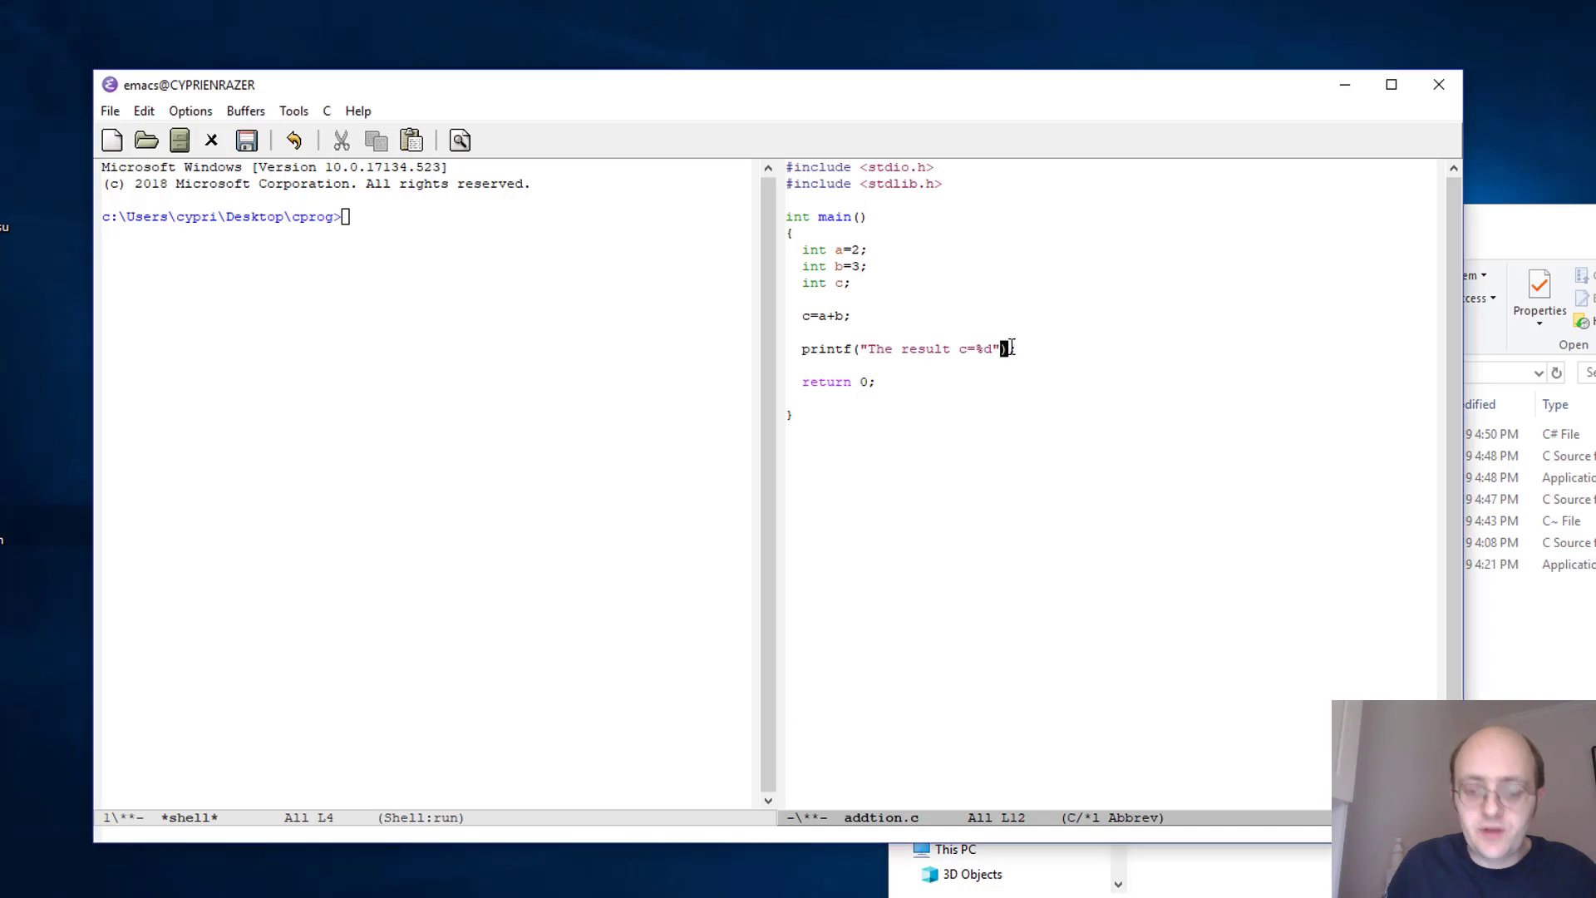
type(",")
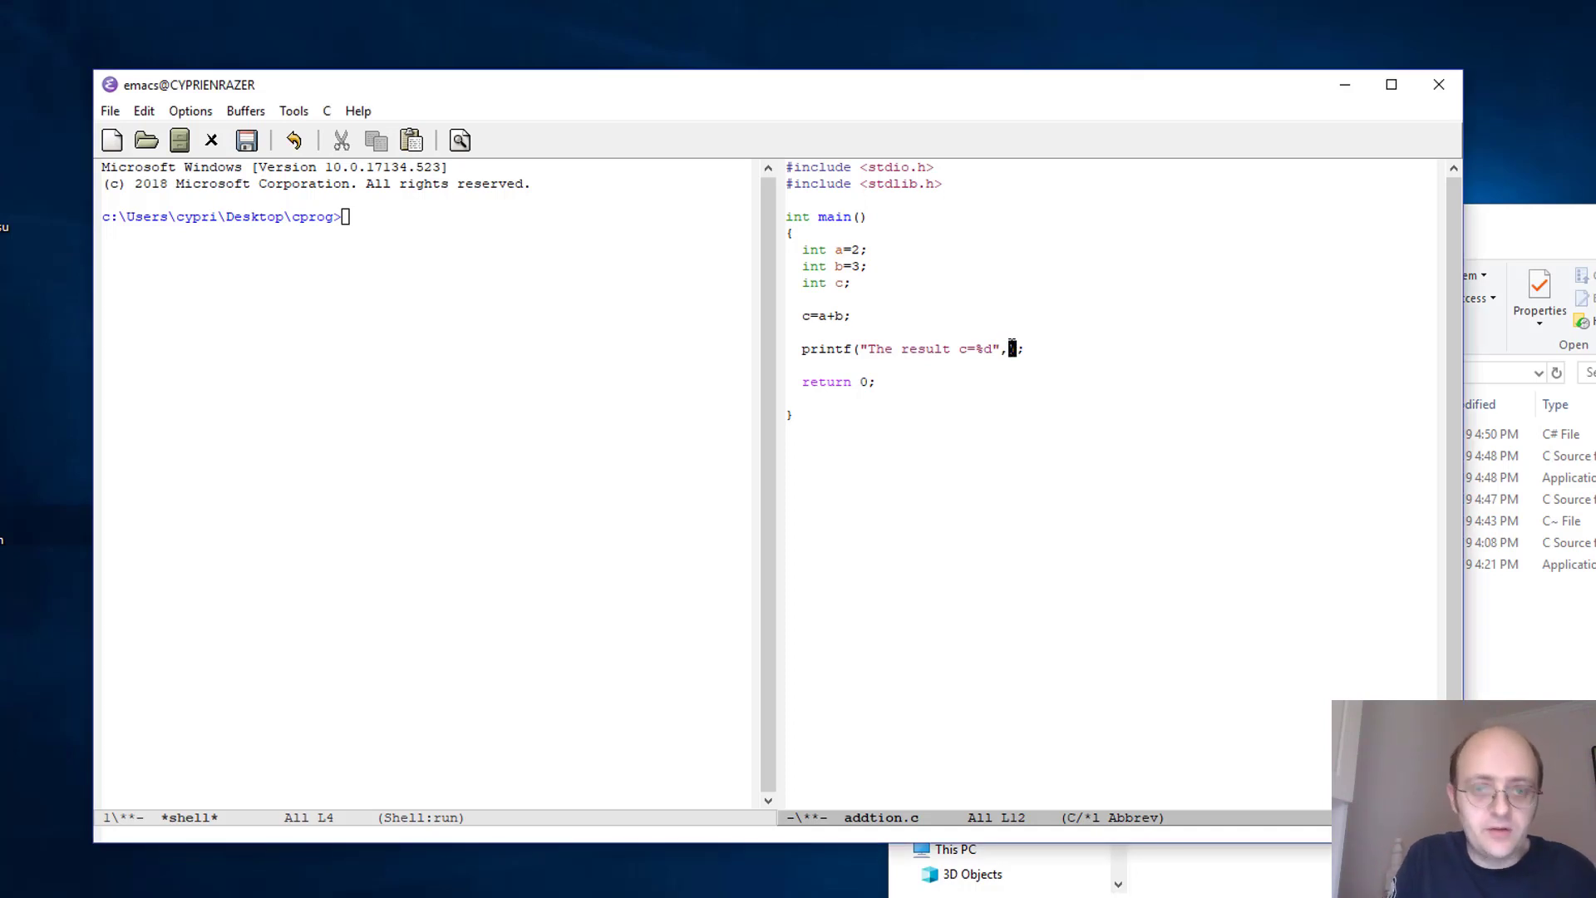
type("c")
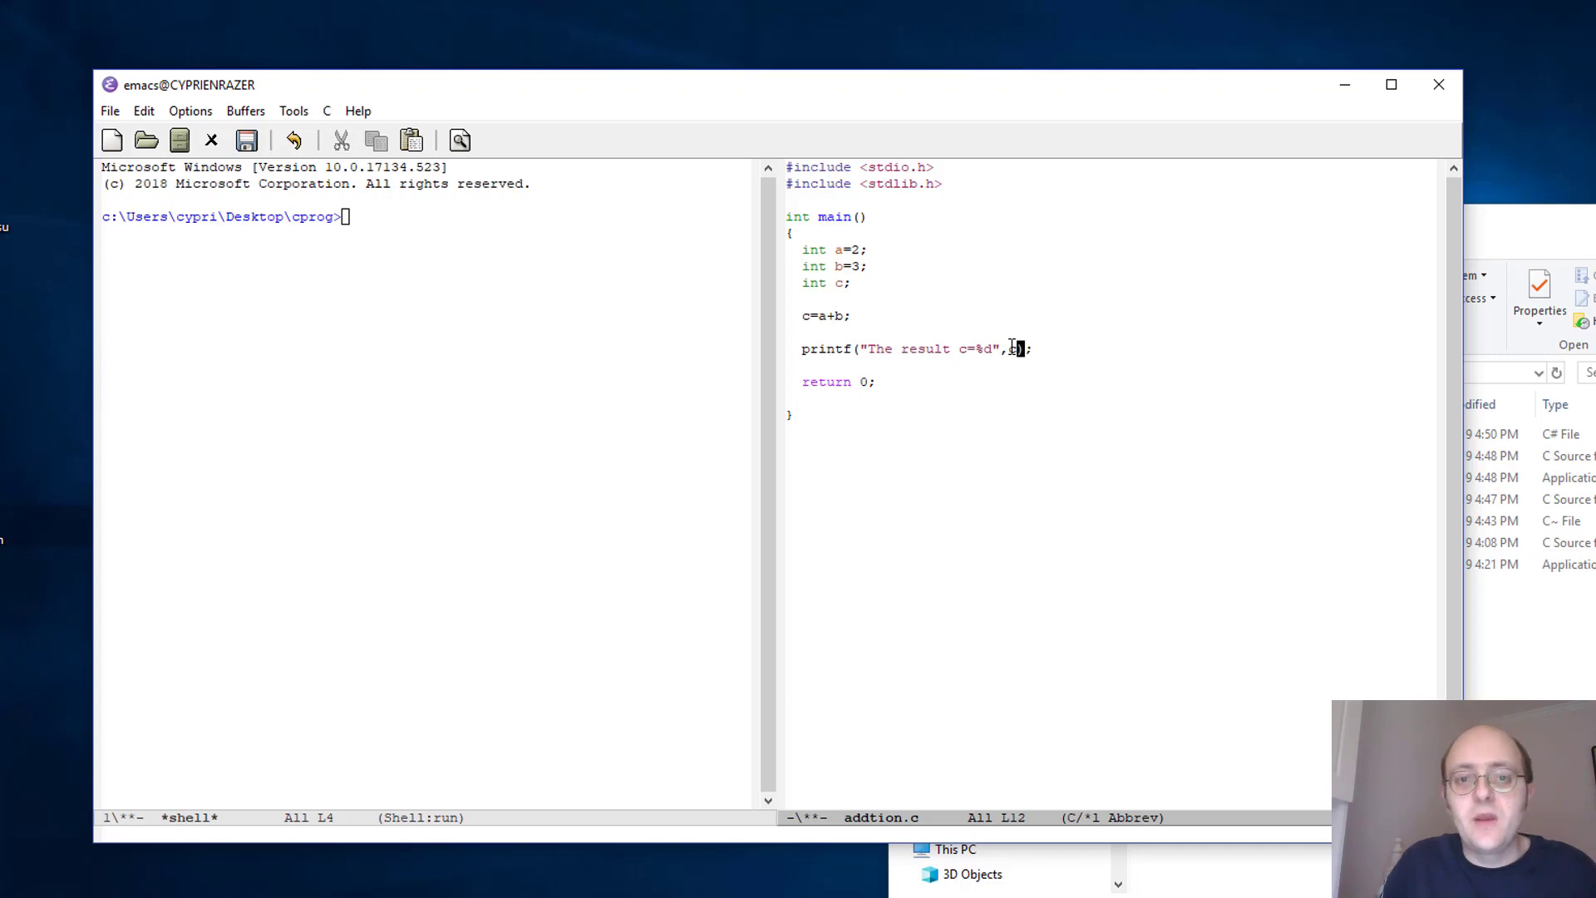
key("Right")
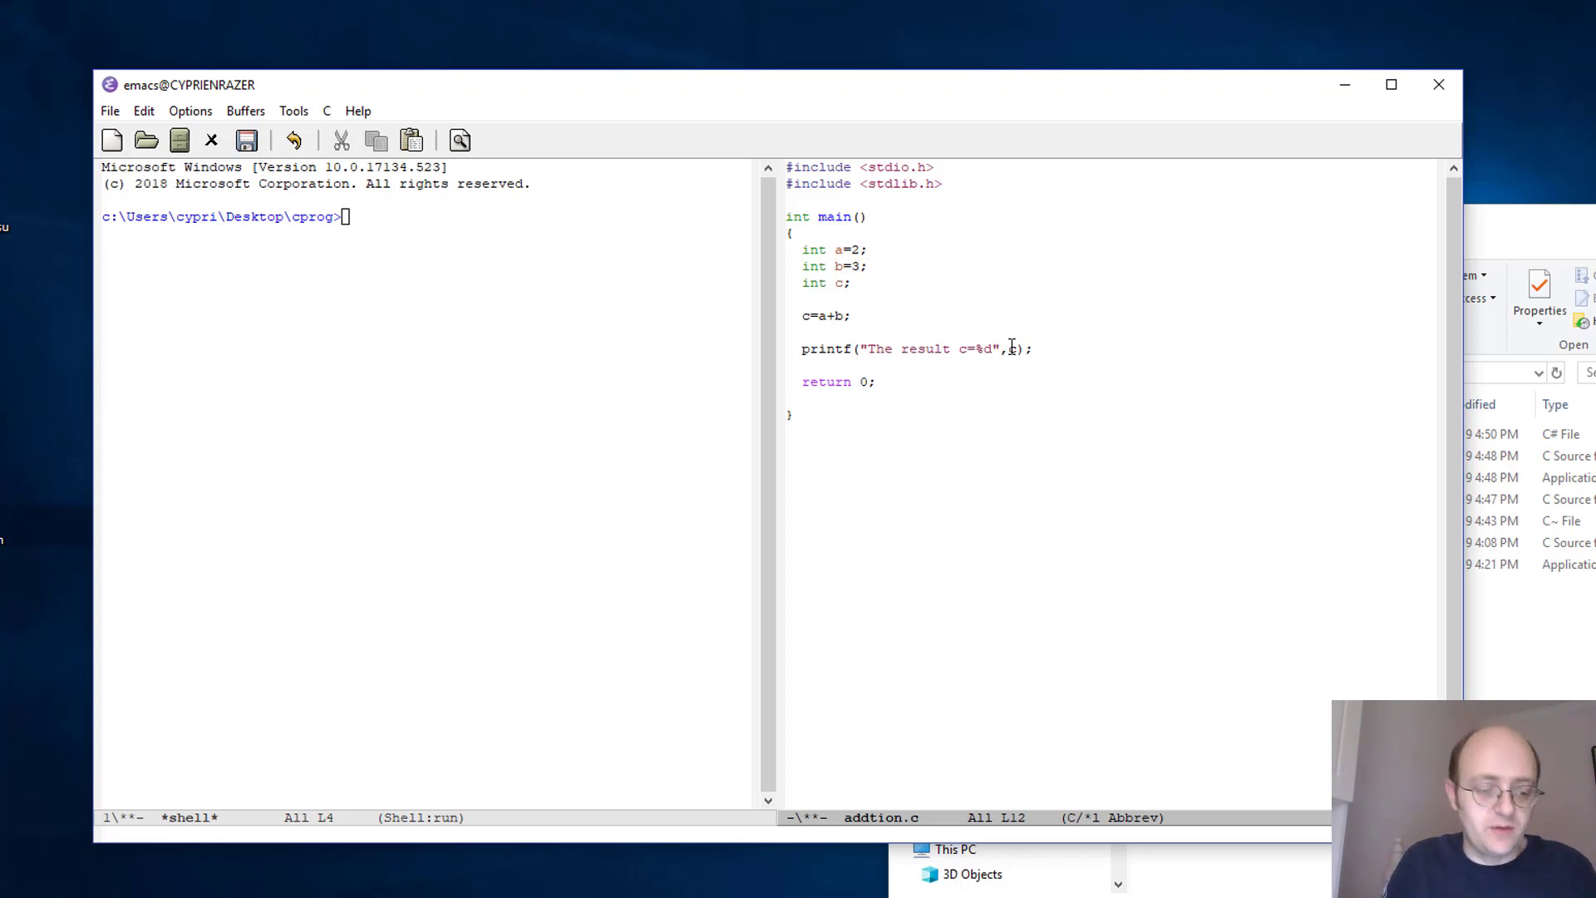
key("ctrl+x")
key("ctrl+s")
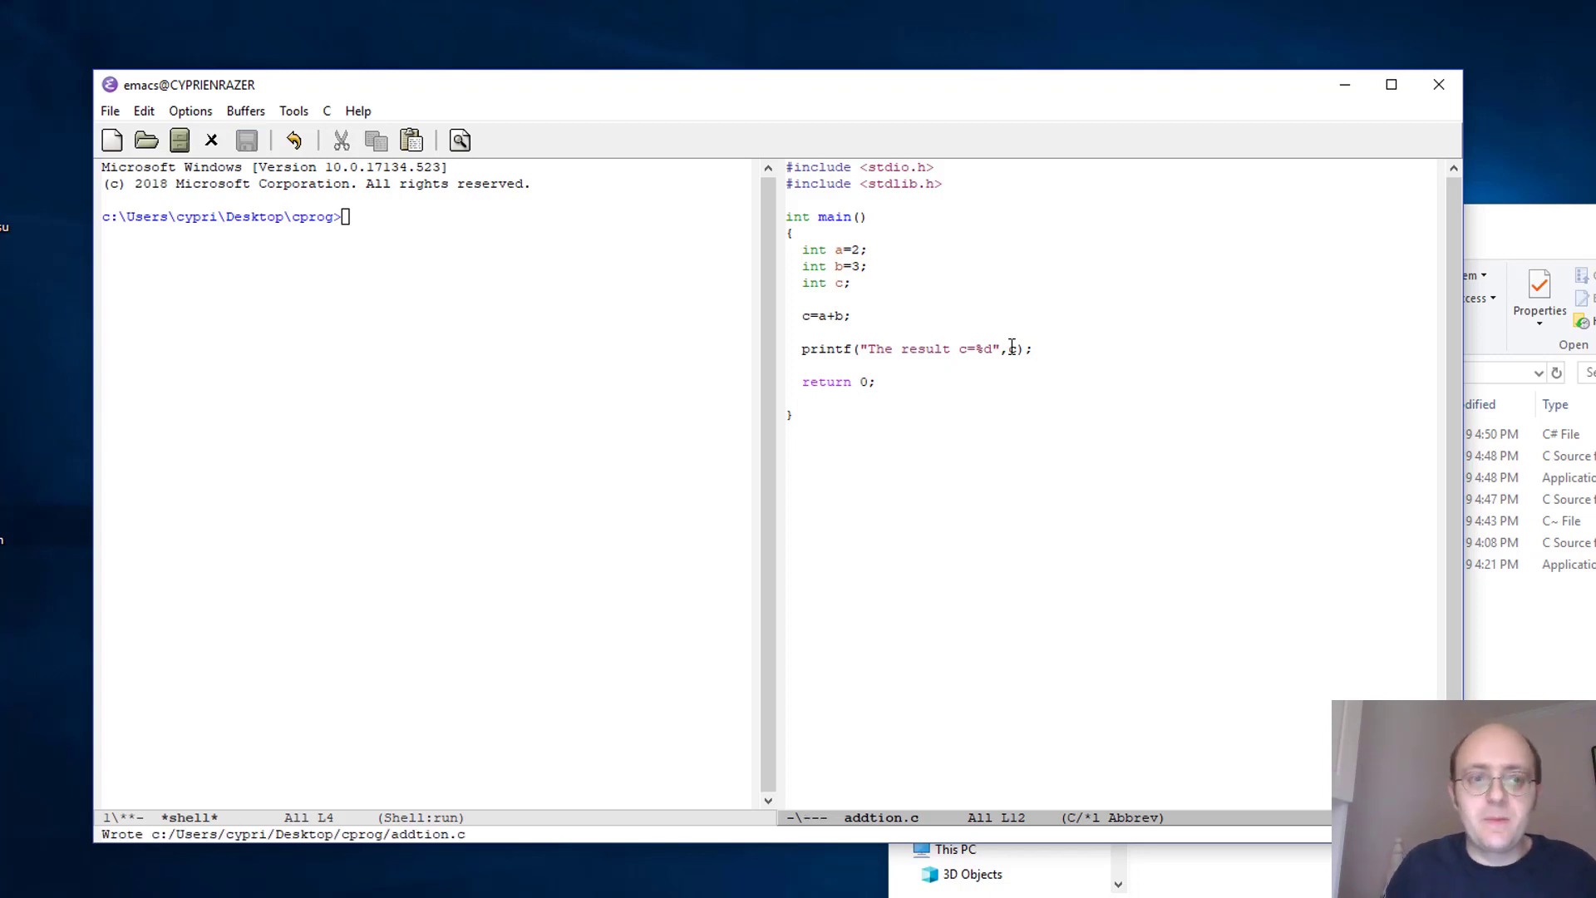
Run gcc addtion.c -o addition in the *shell* buffer
left_click(424, 245)
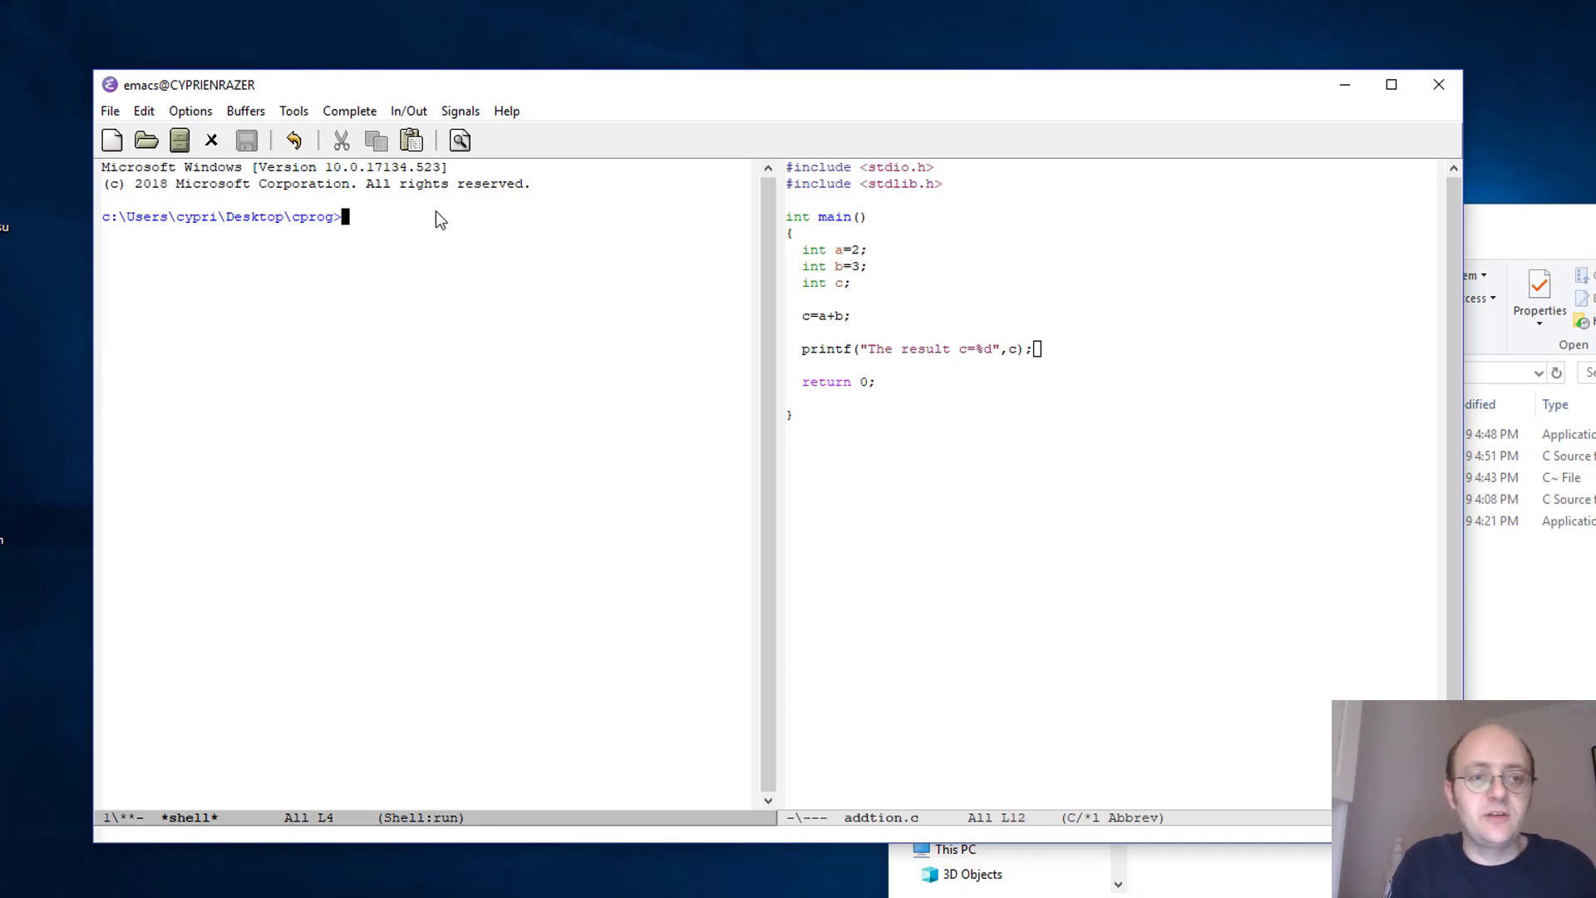
type("g")
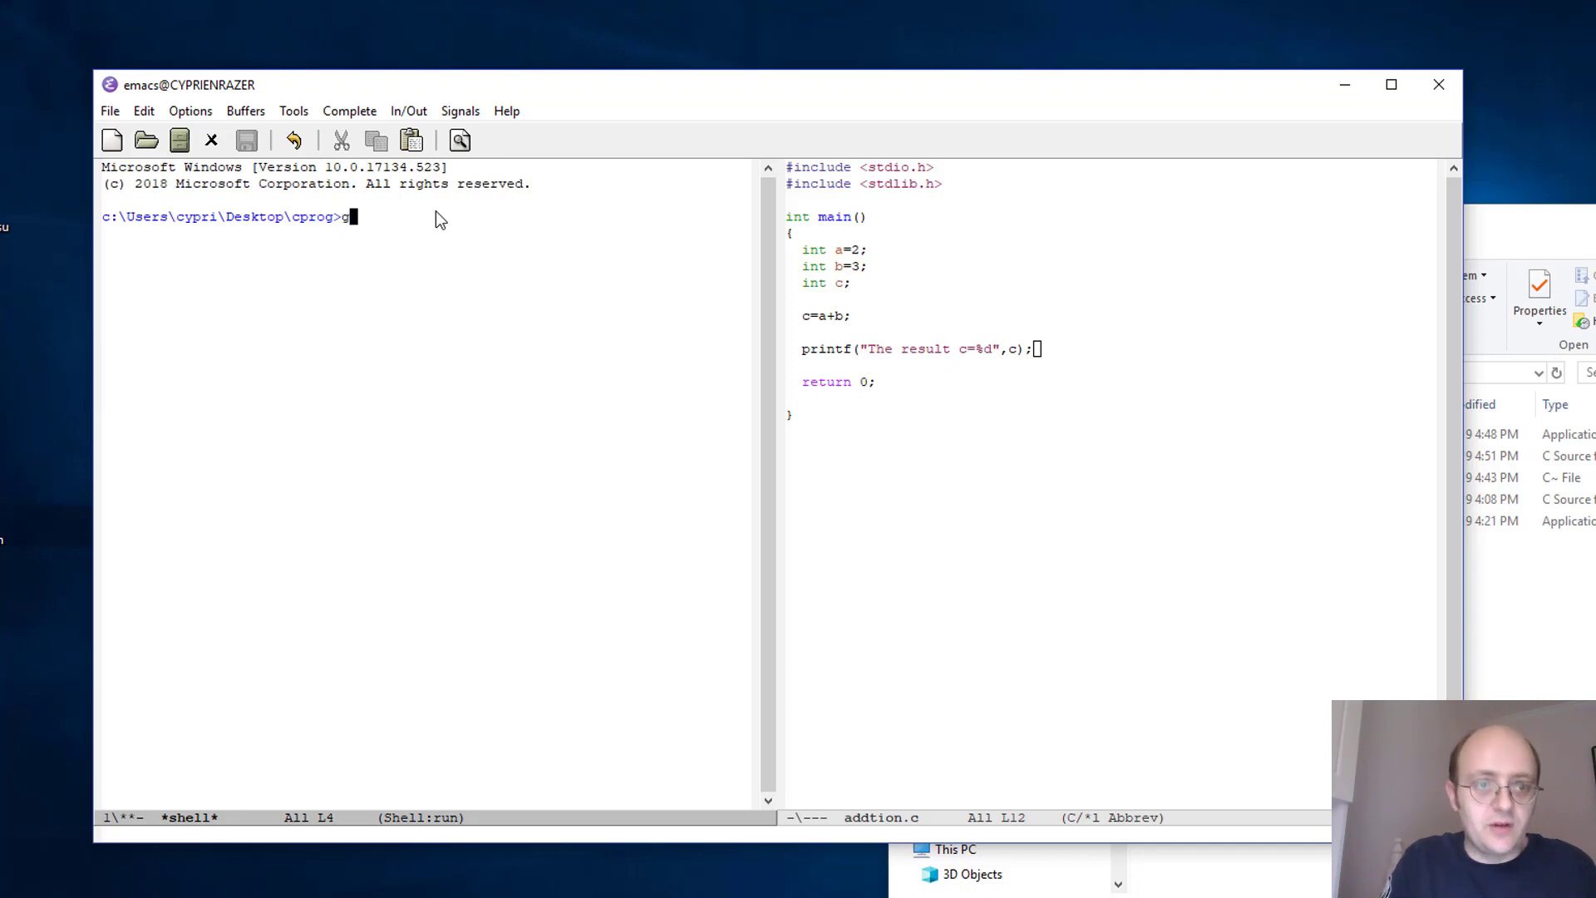
type("cc ")
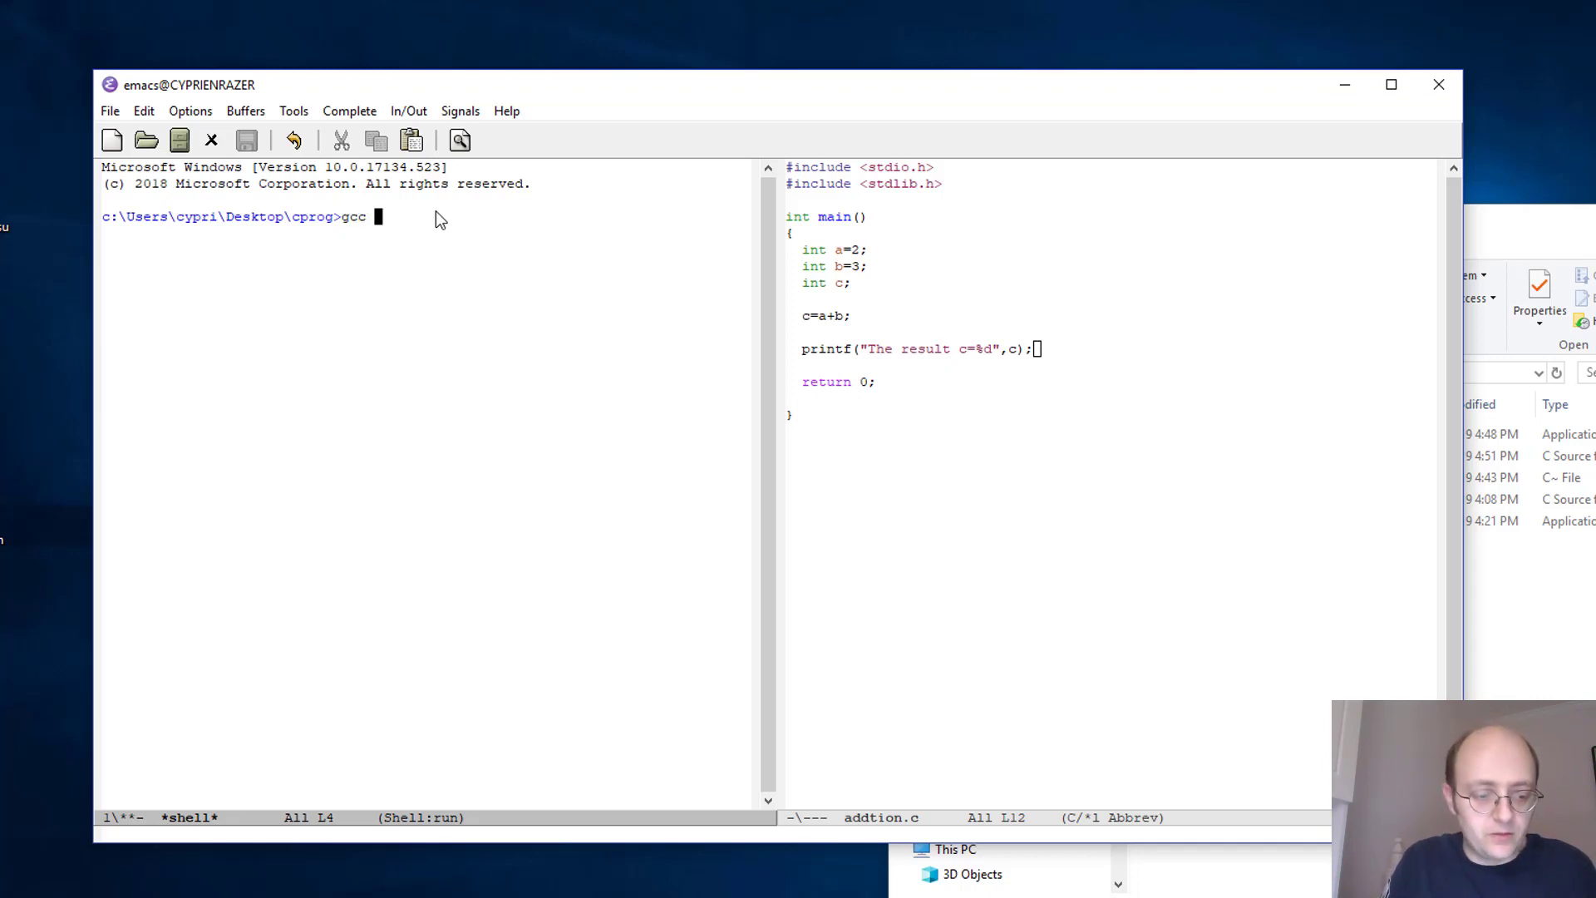
type("add")
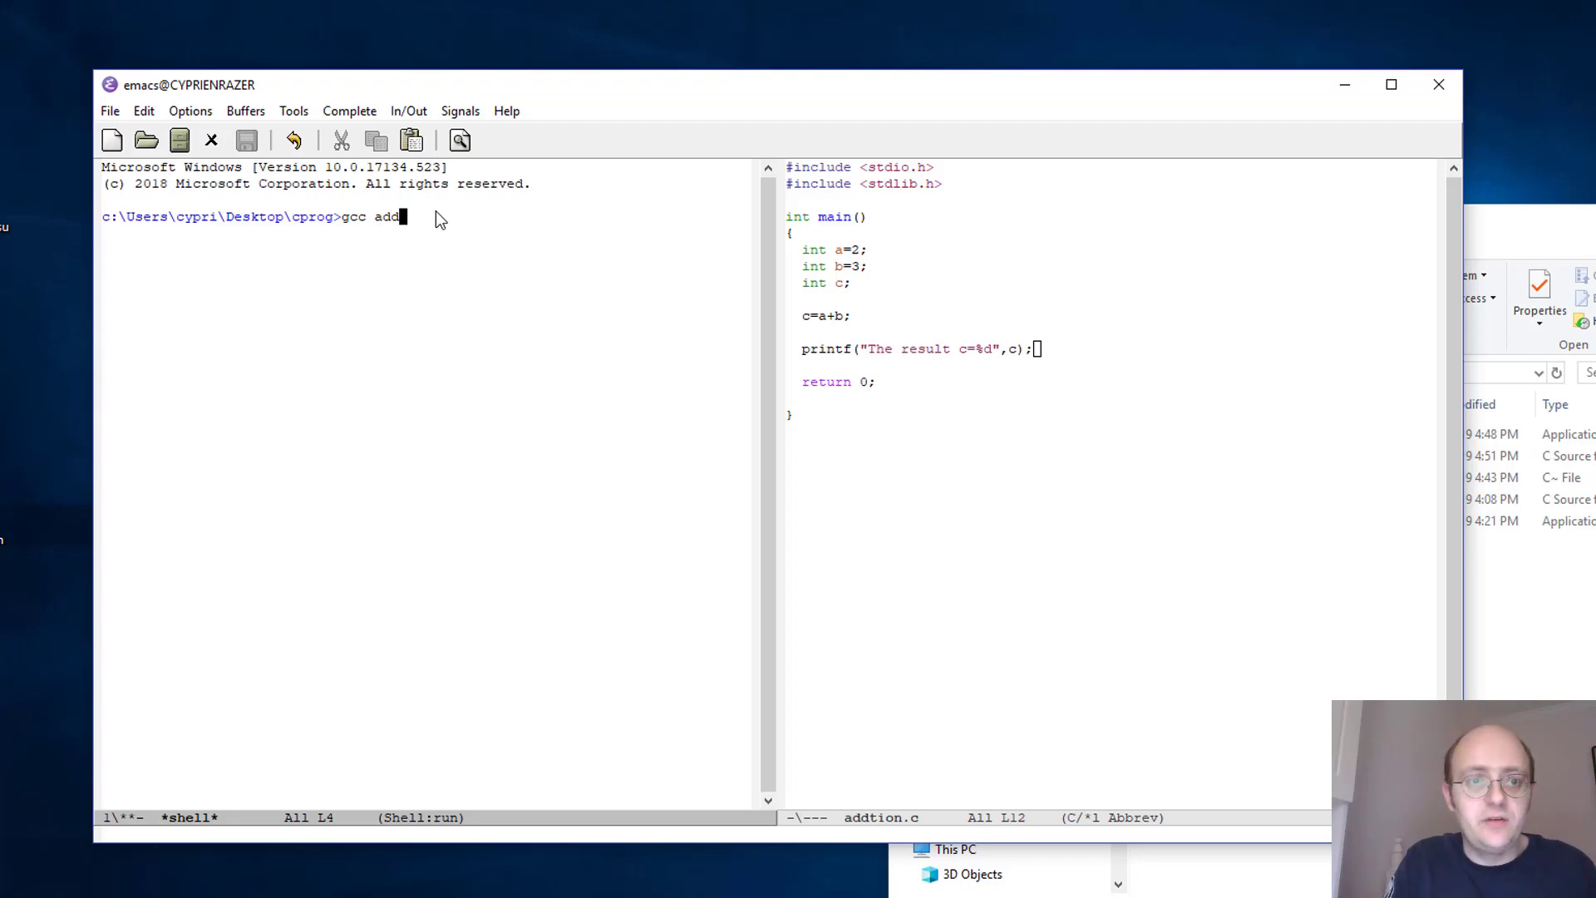
type("tion.")
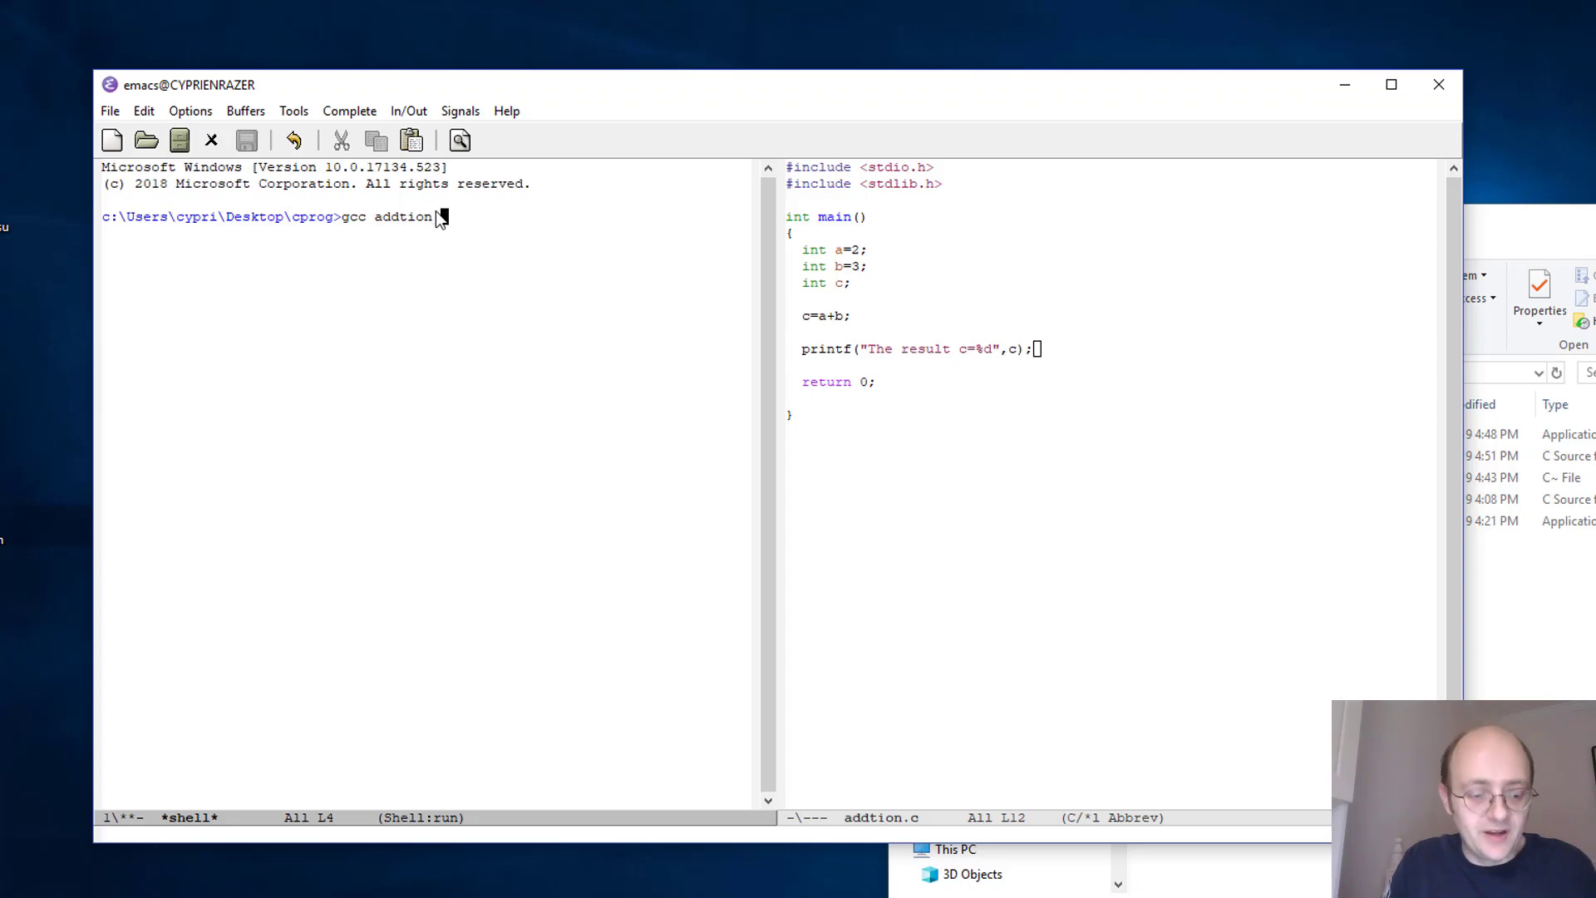
type("c")
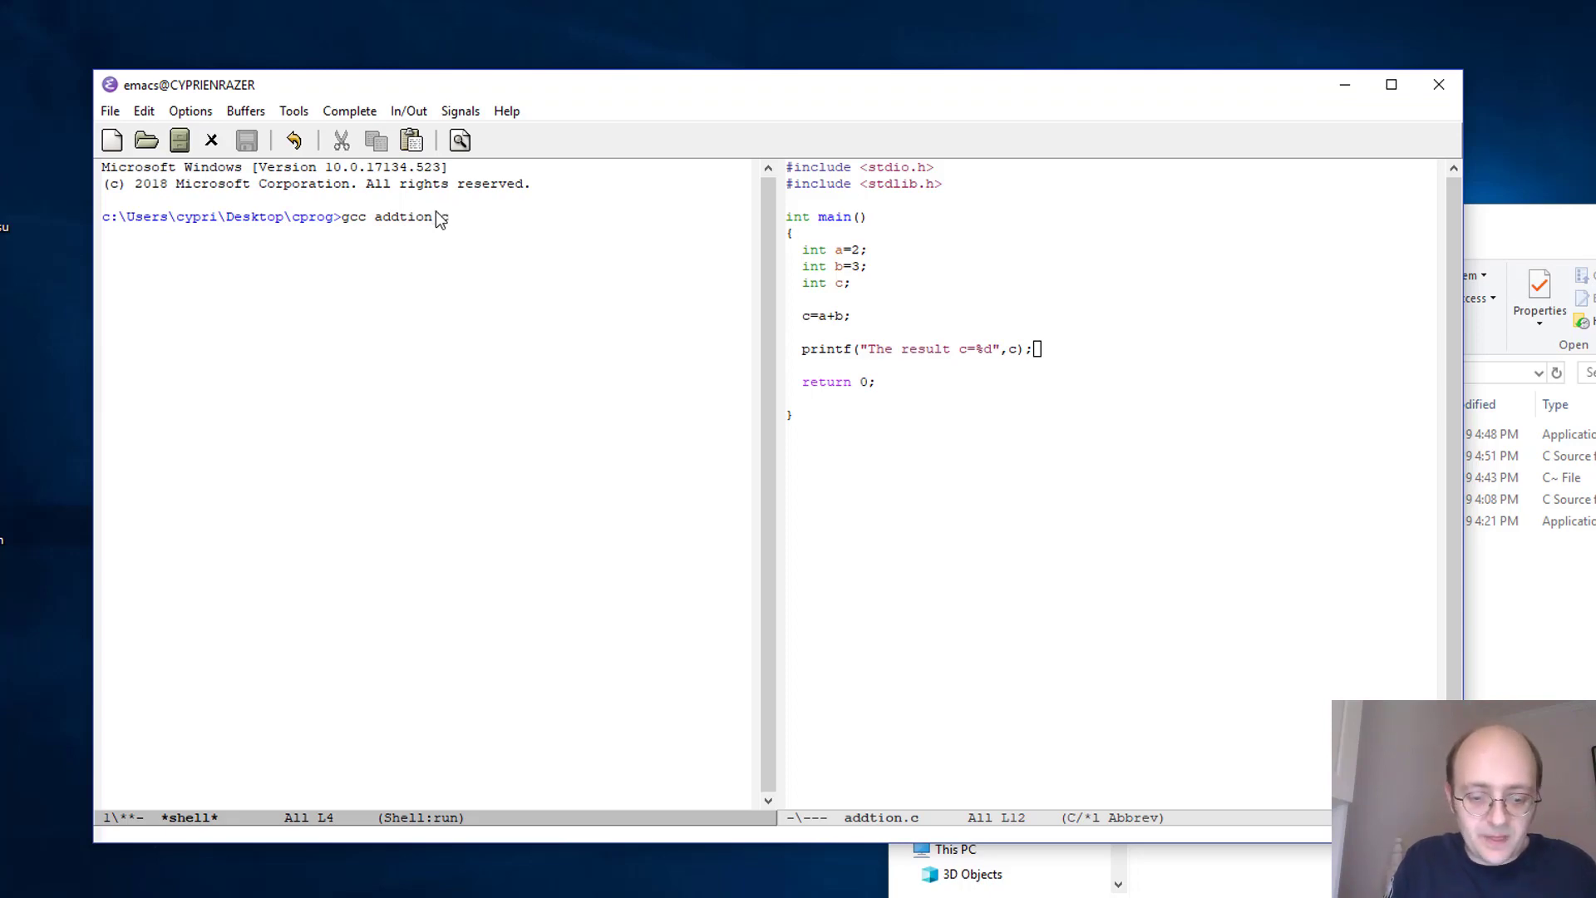
type(" -o")
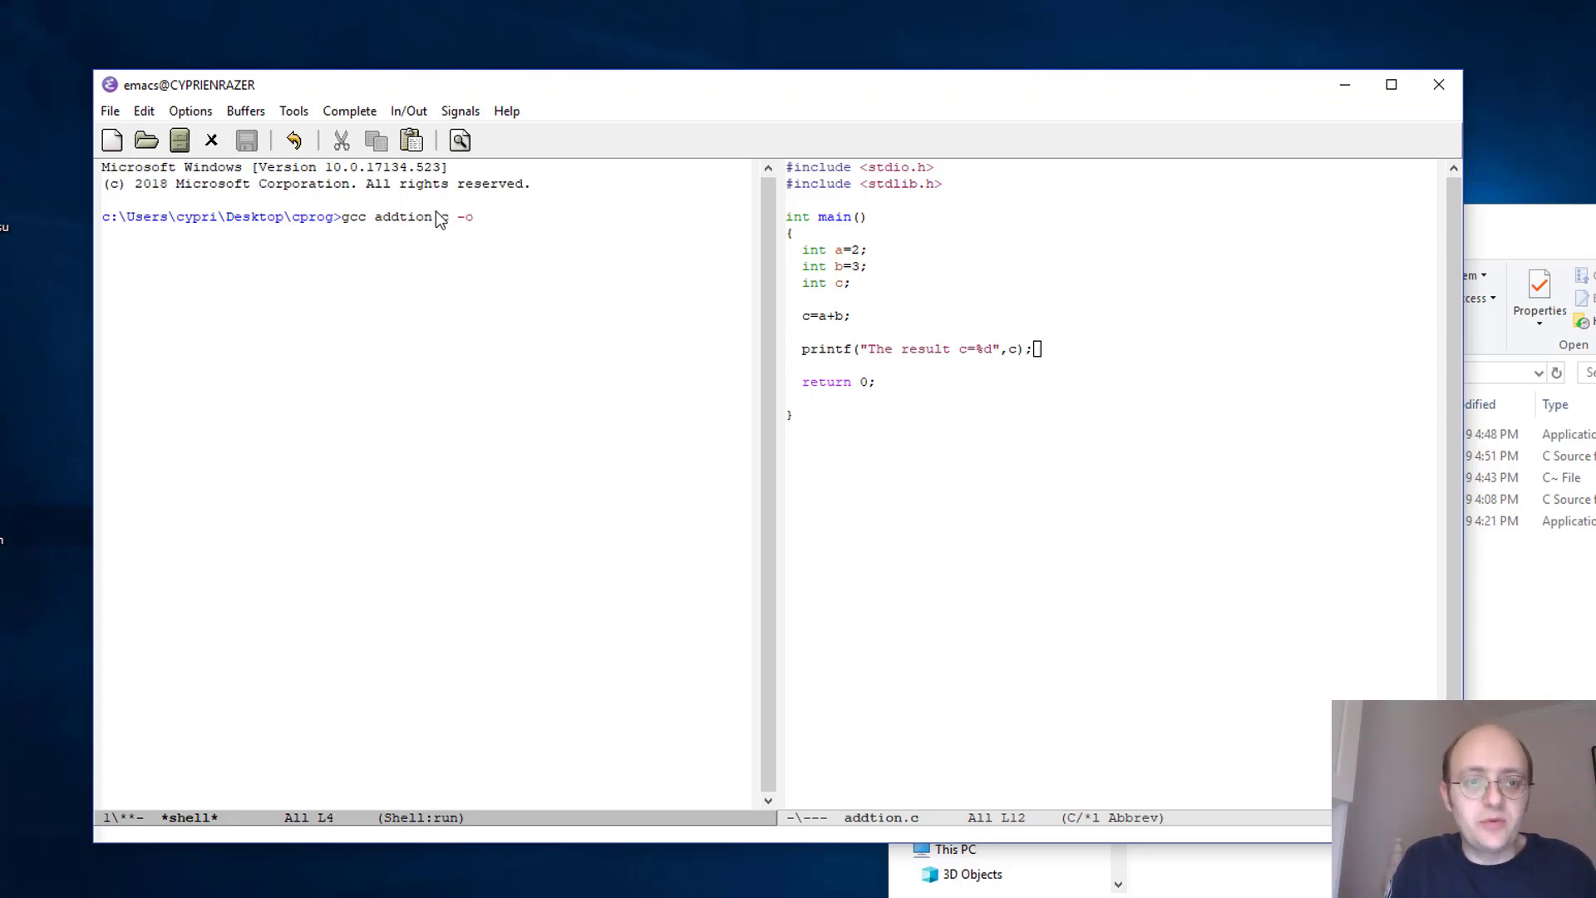
type(" a")
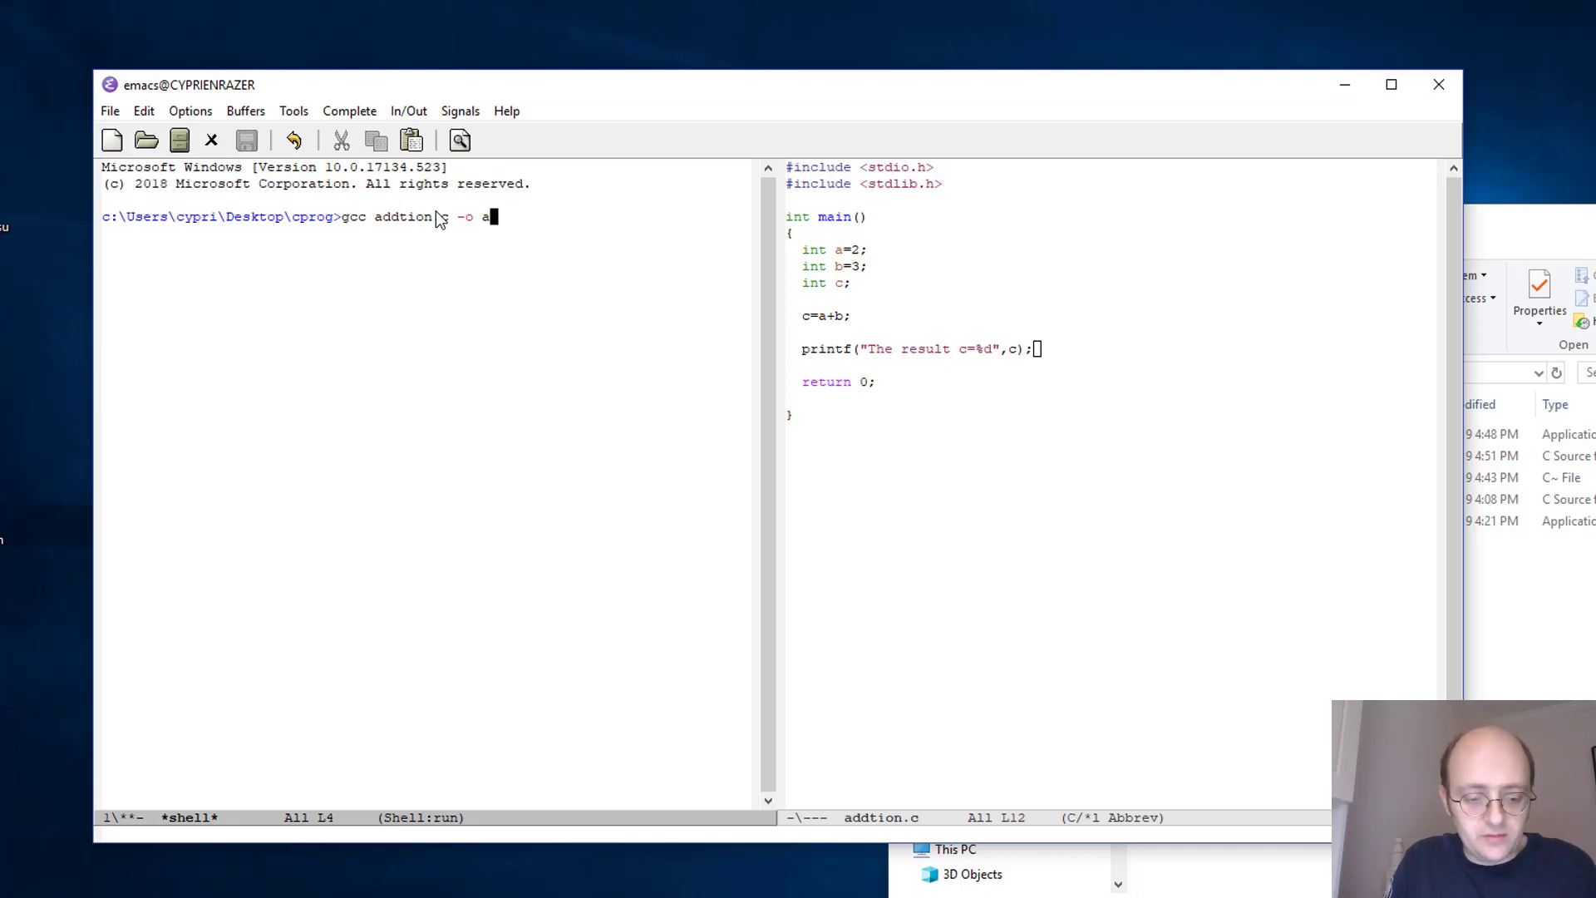
type("ddition")
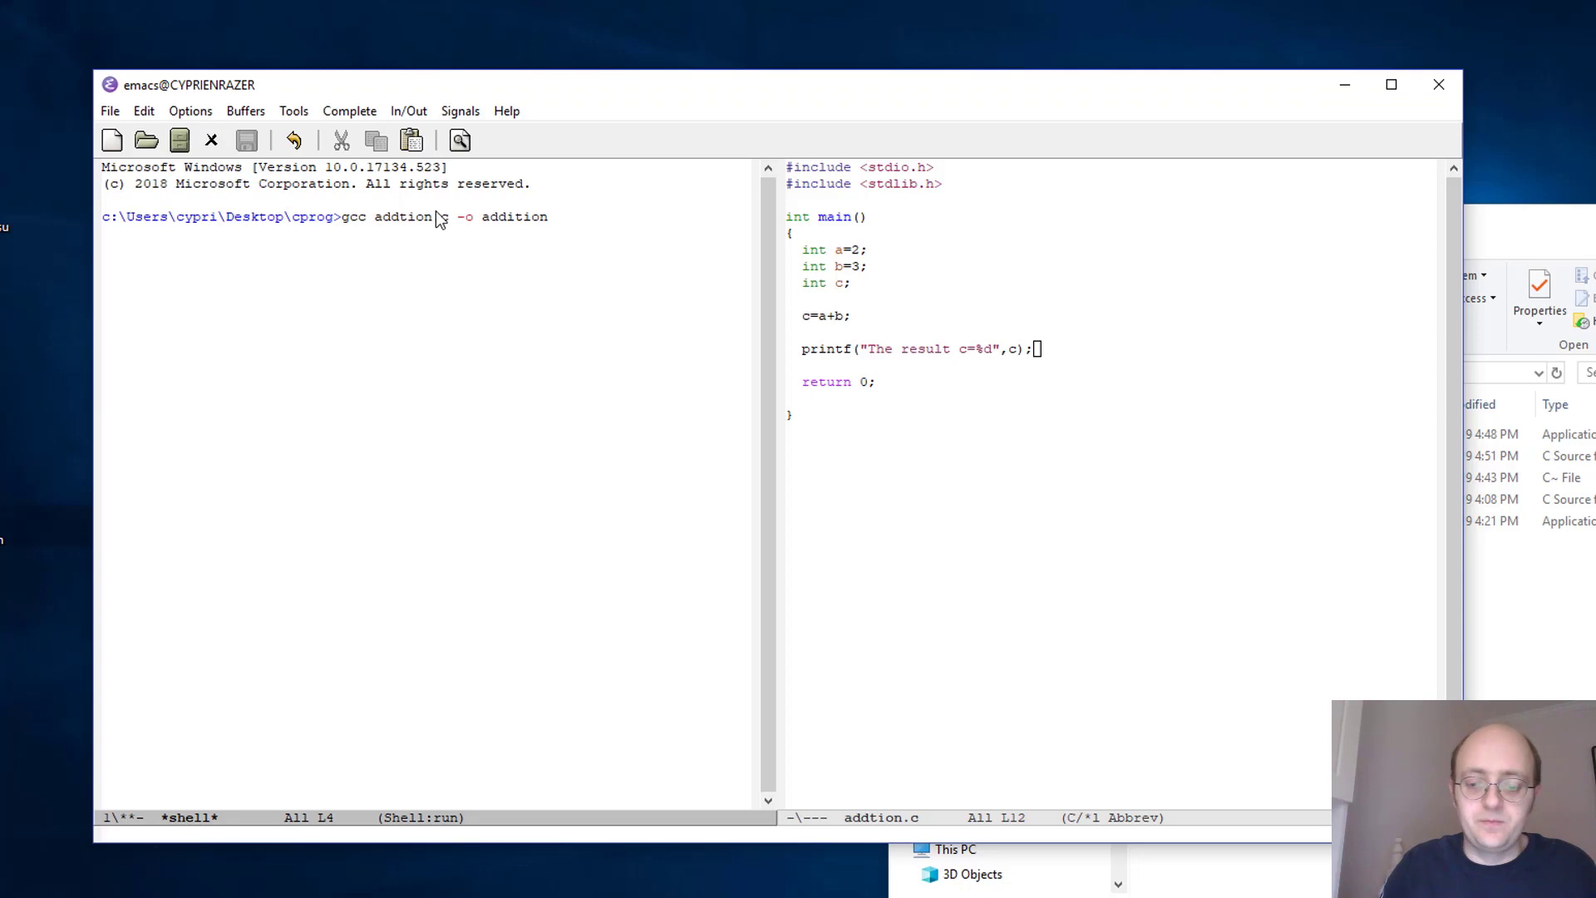
key("Return")
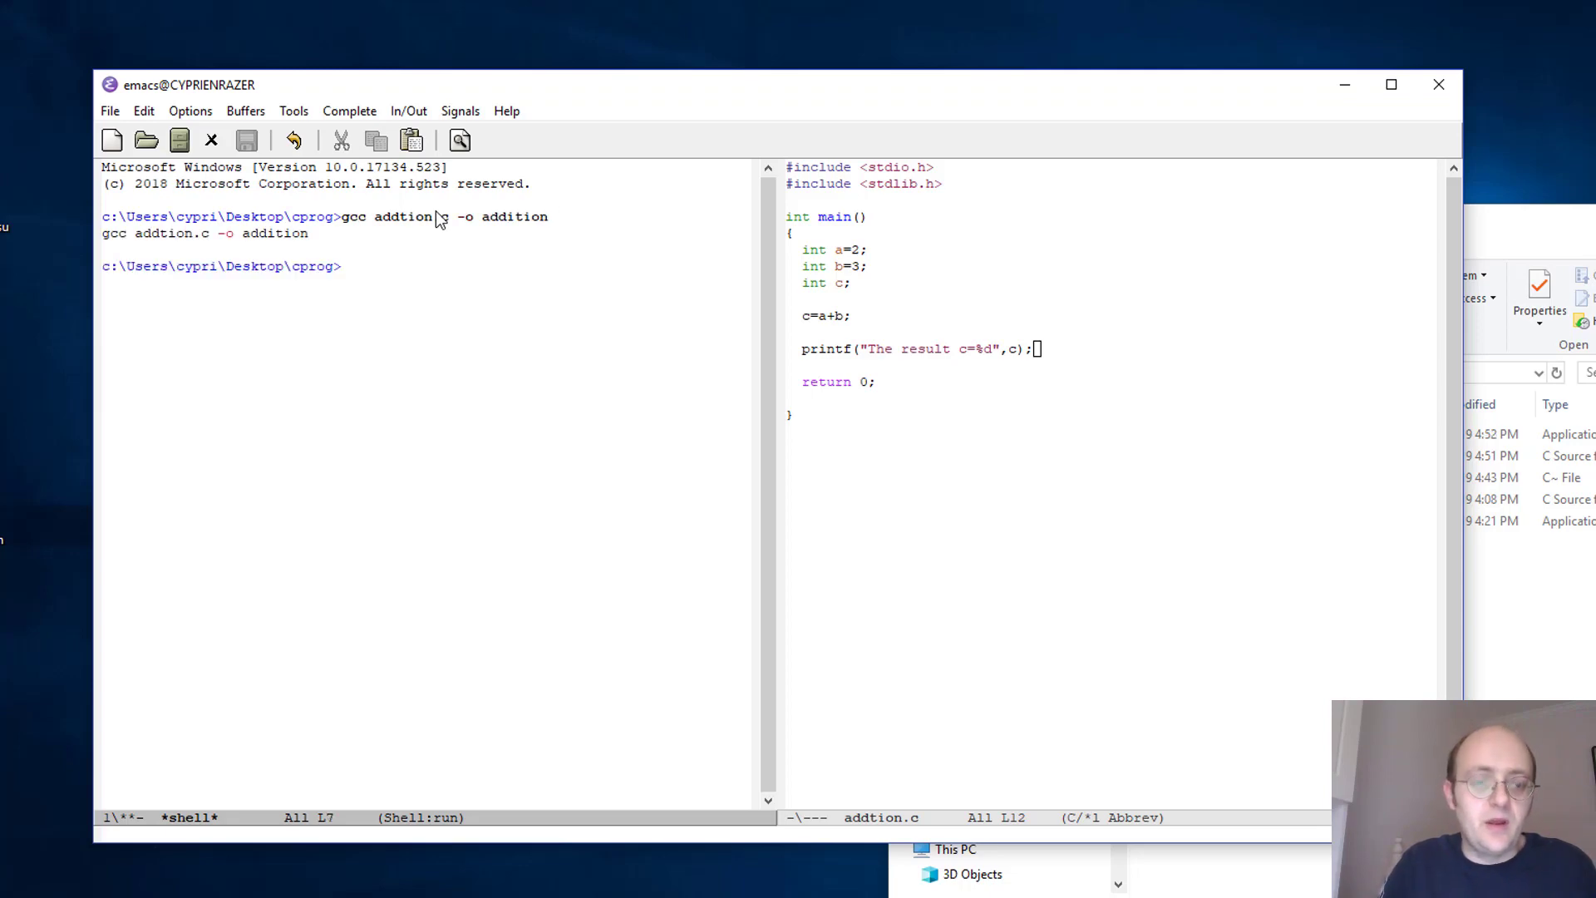
type("dir")
List the folder with dir, then run addition.exe to print 'The result c=5'
key("Return")
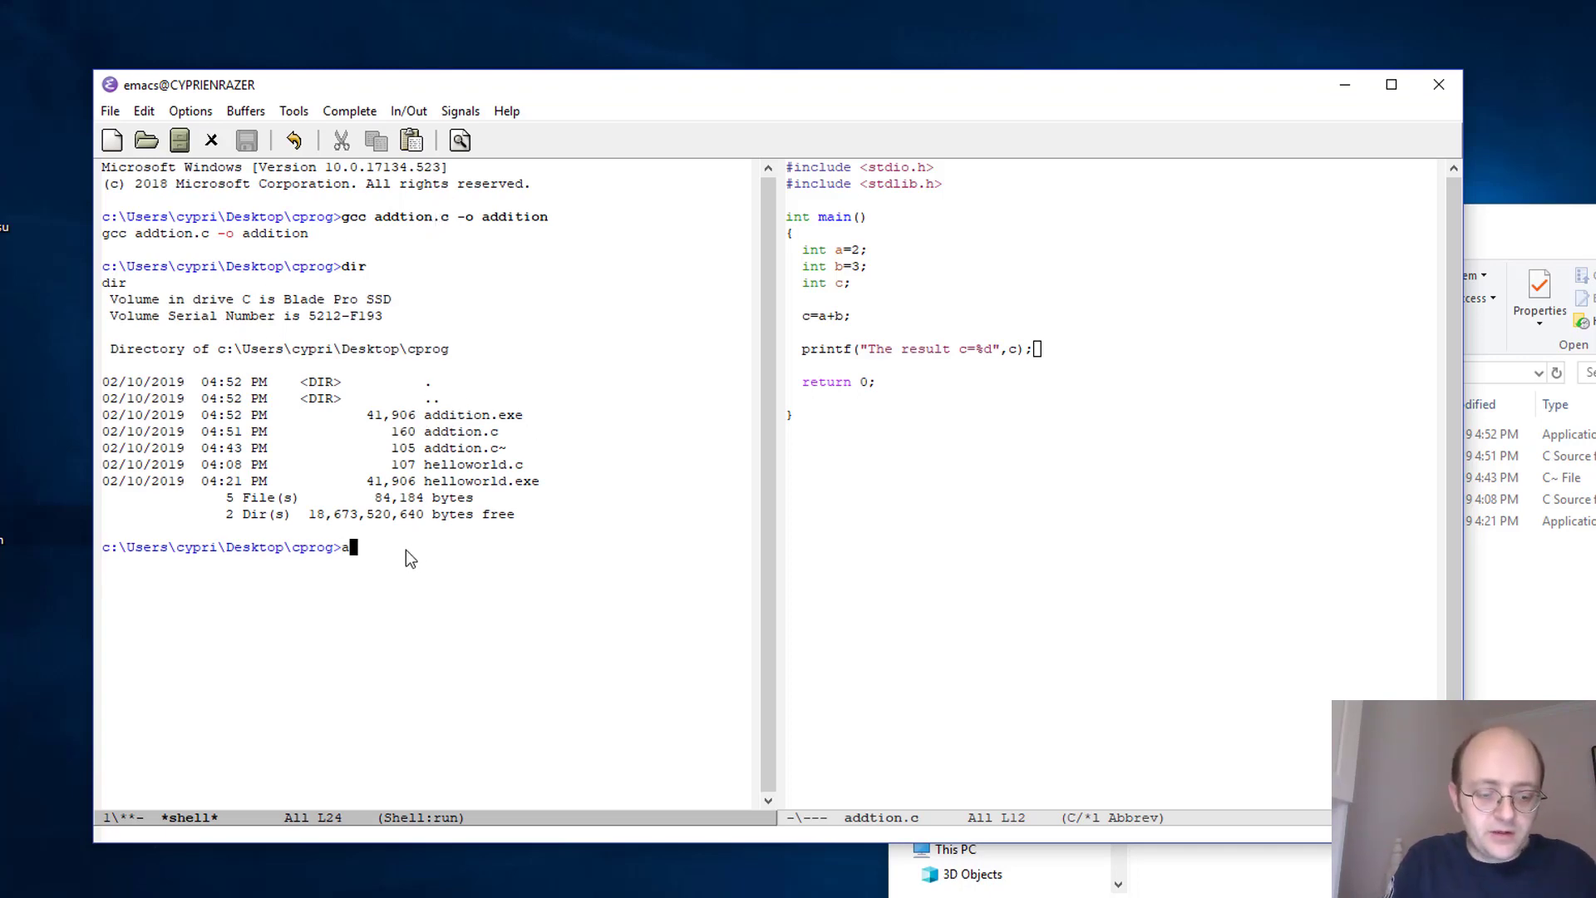
type("addition")
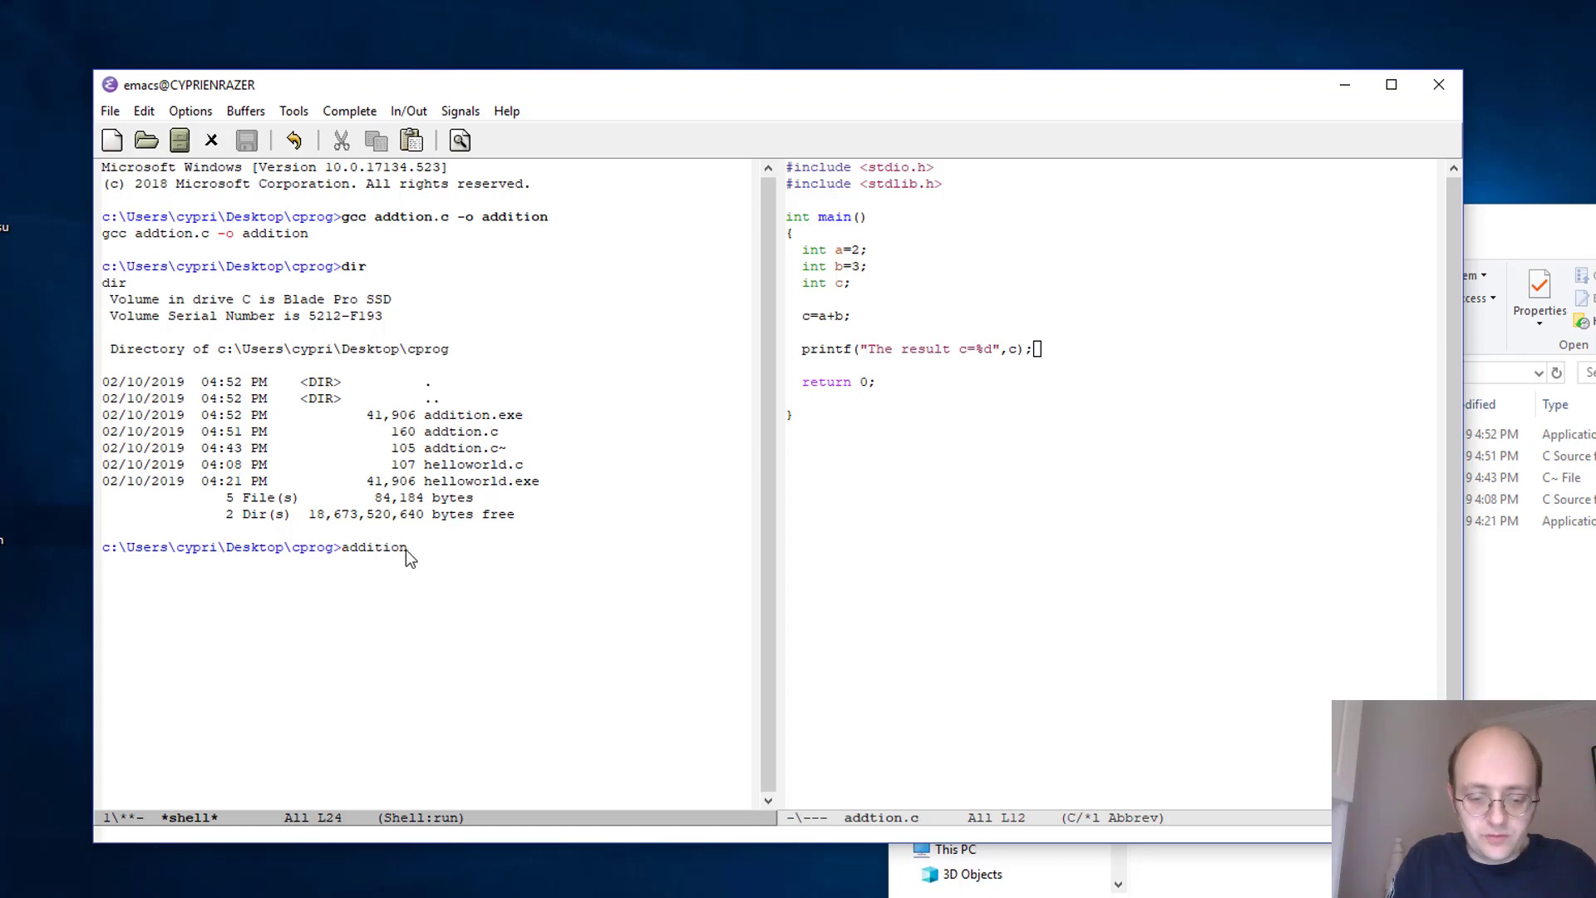
type(".exe")
key("Return")
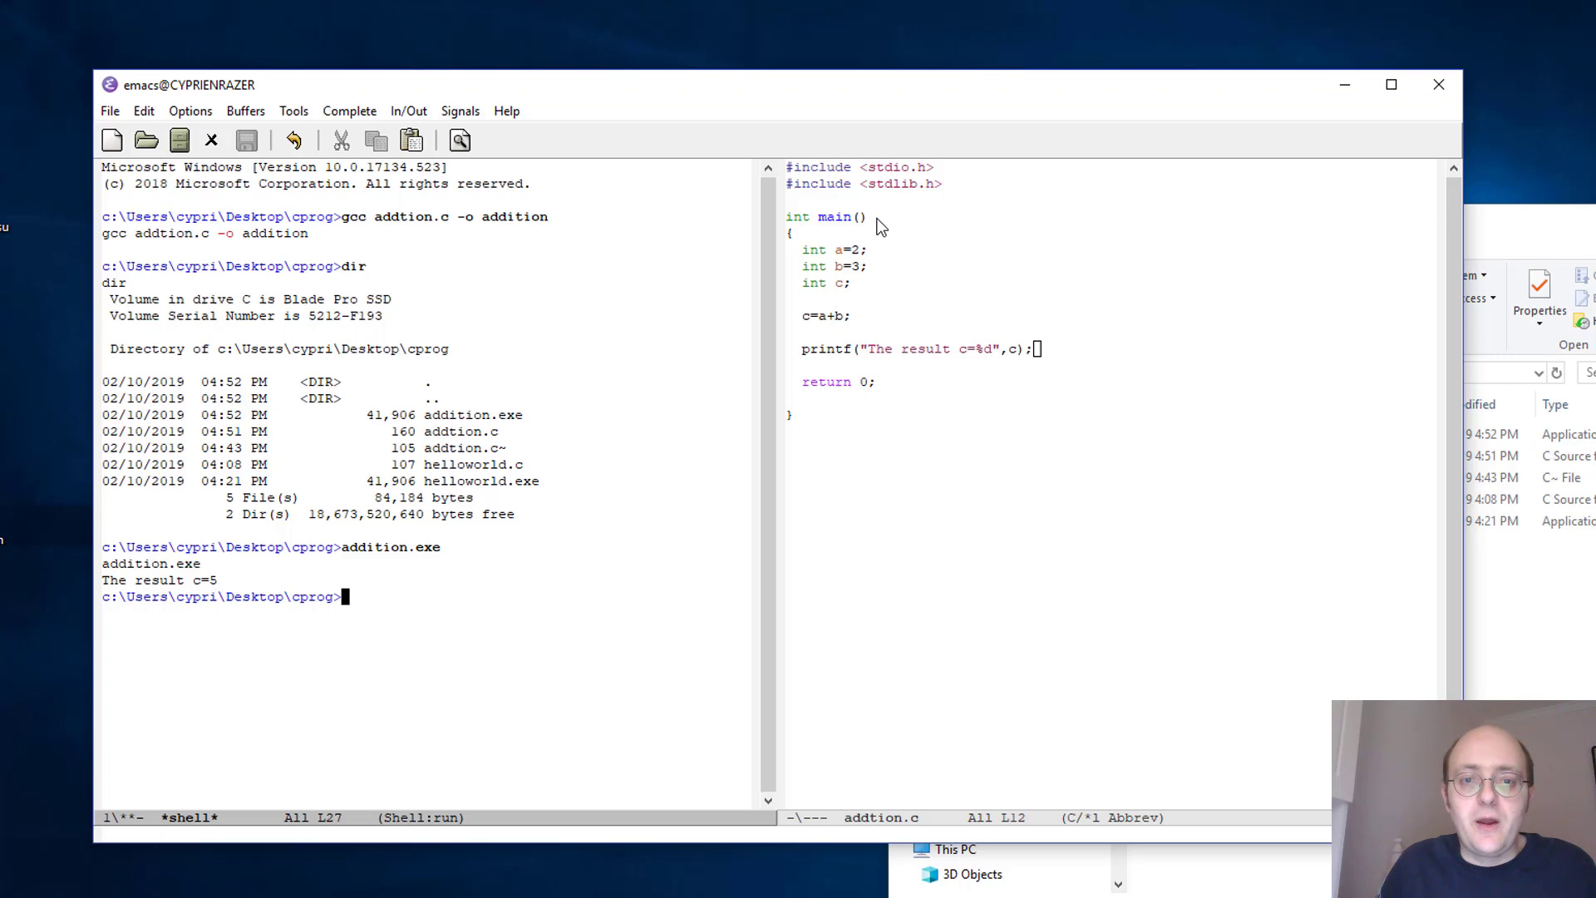
Delete the int b=3; and int c; lines, rewrite as int a=2,b=3,c;, and save
left_click_drag(870, 289, 801, 250)
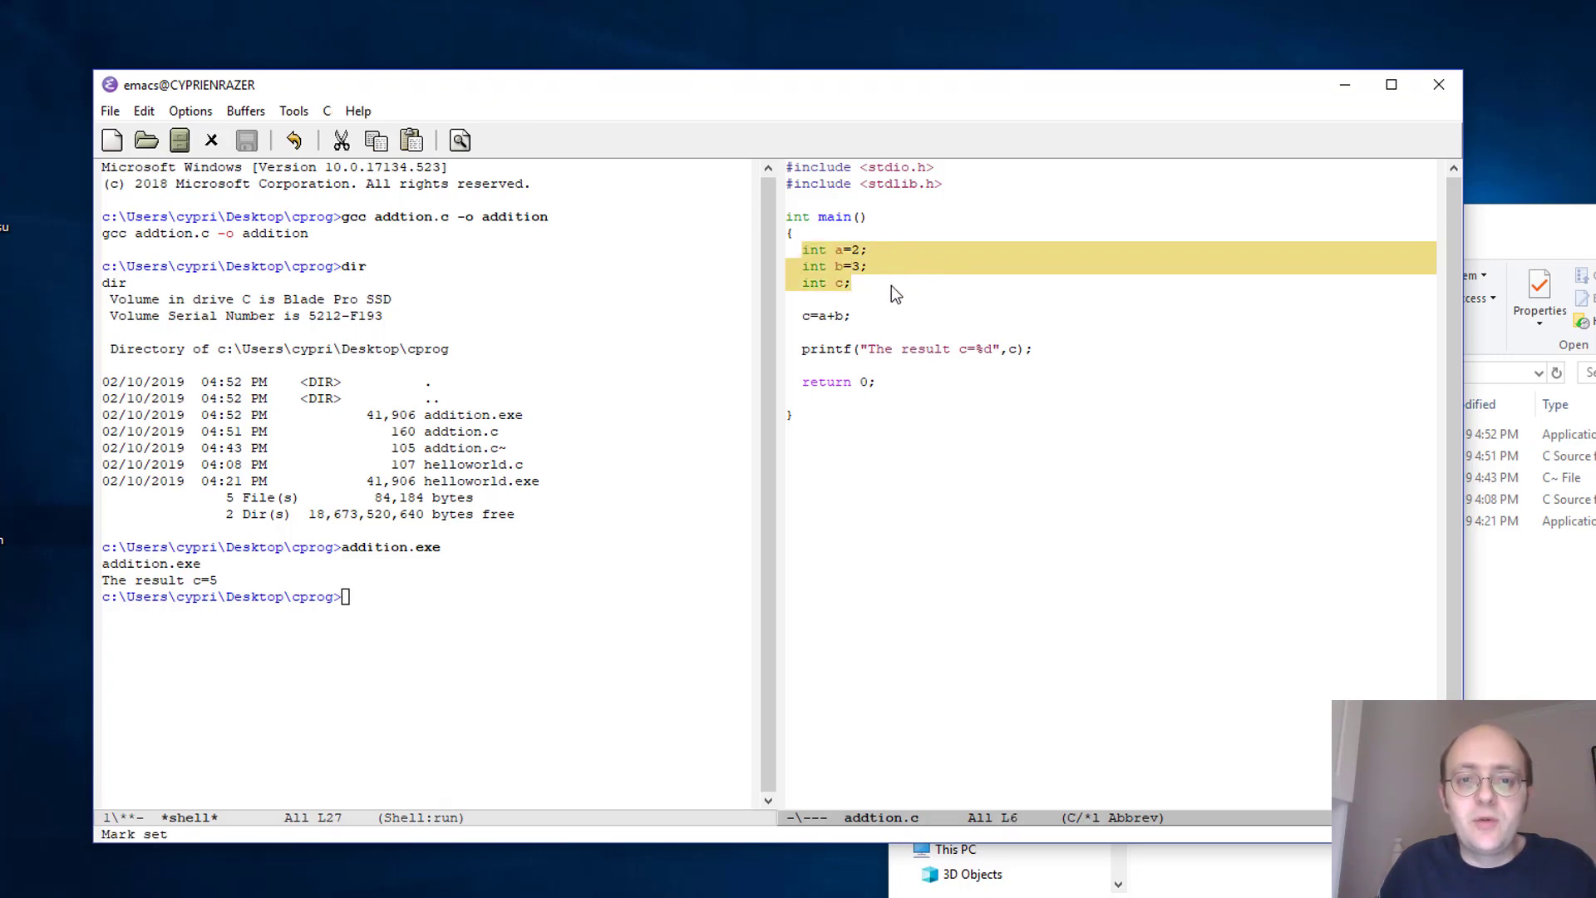
left_click(891, 285)
left_click(883, 253)
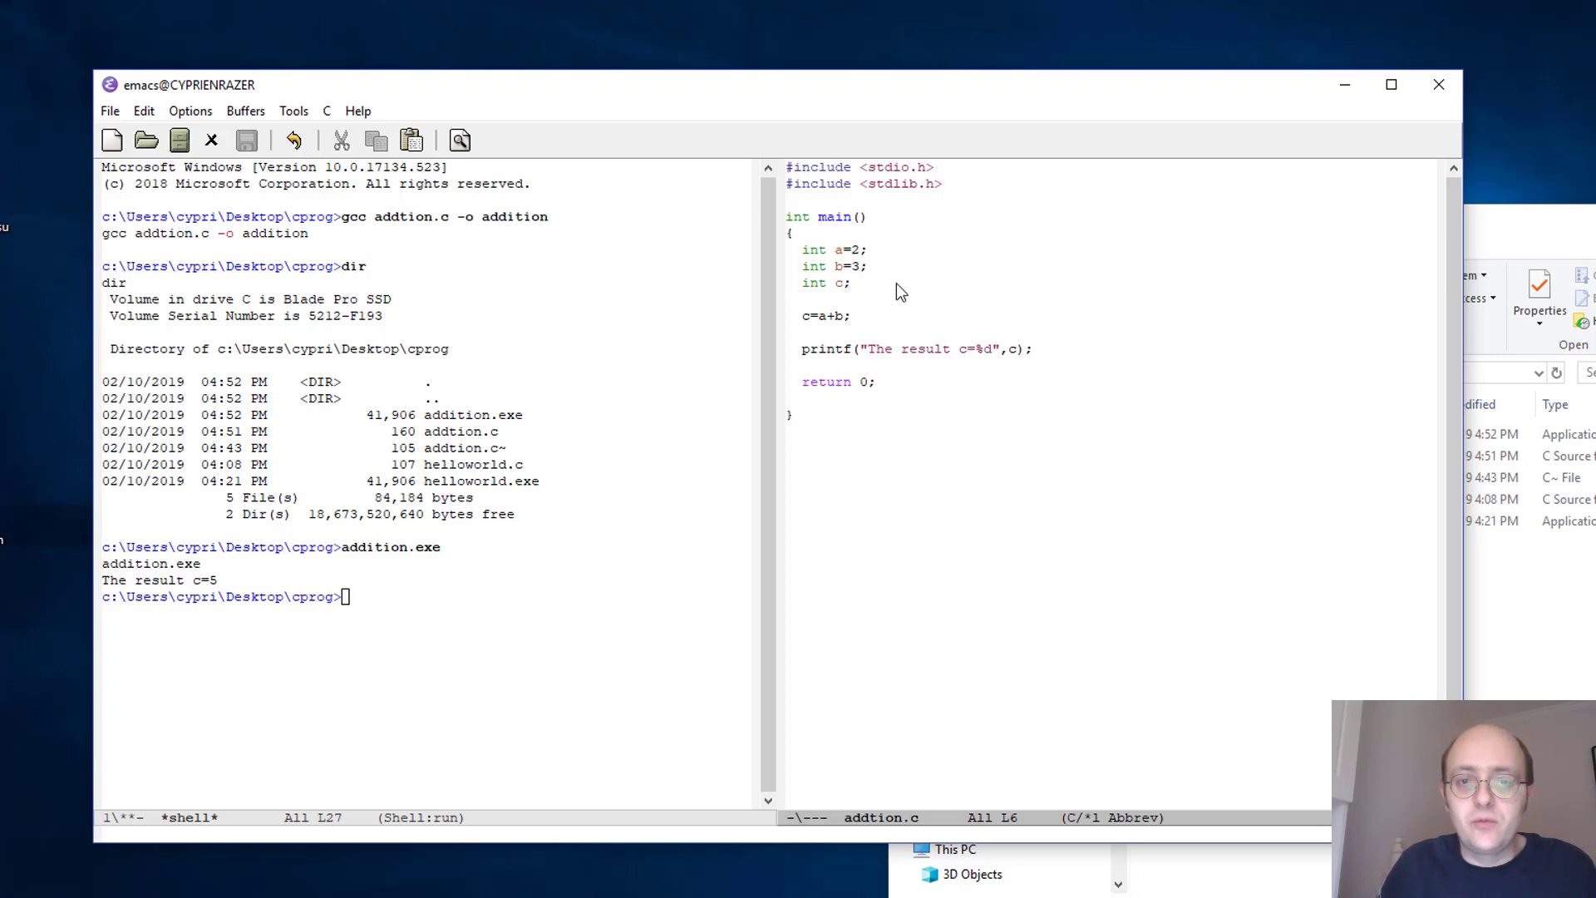
left_click_drag(897, 284, 761, 266)
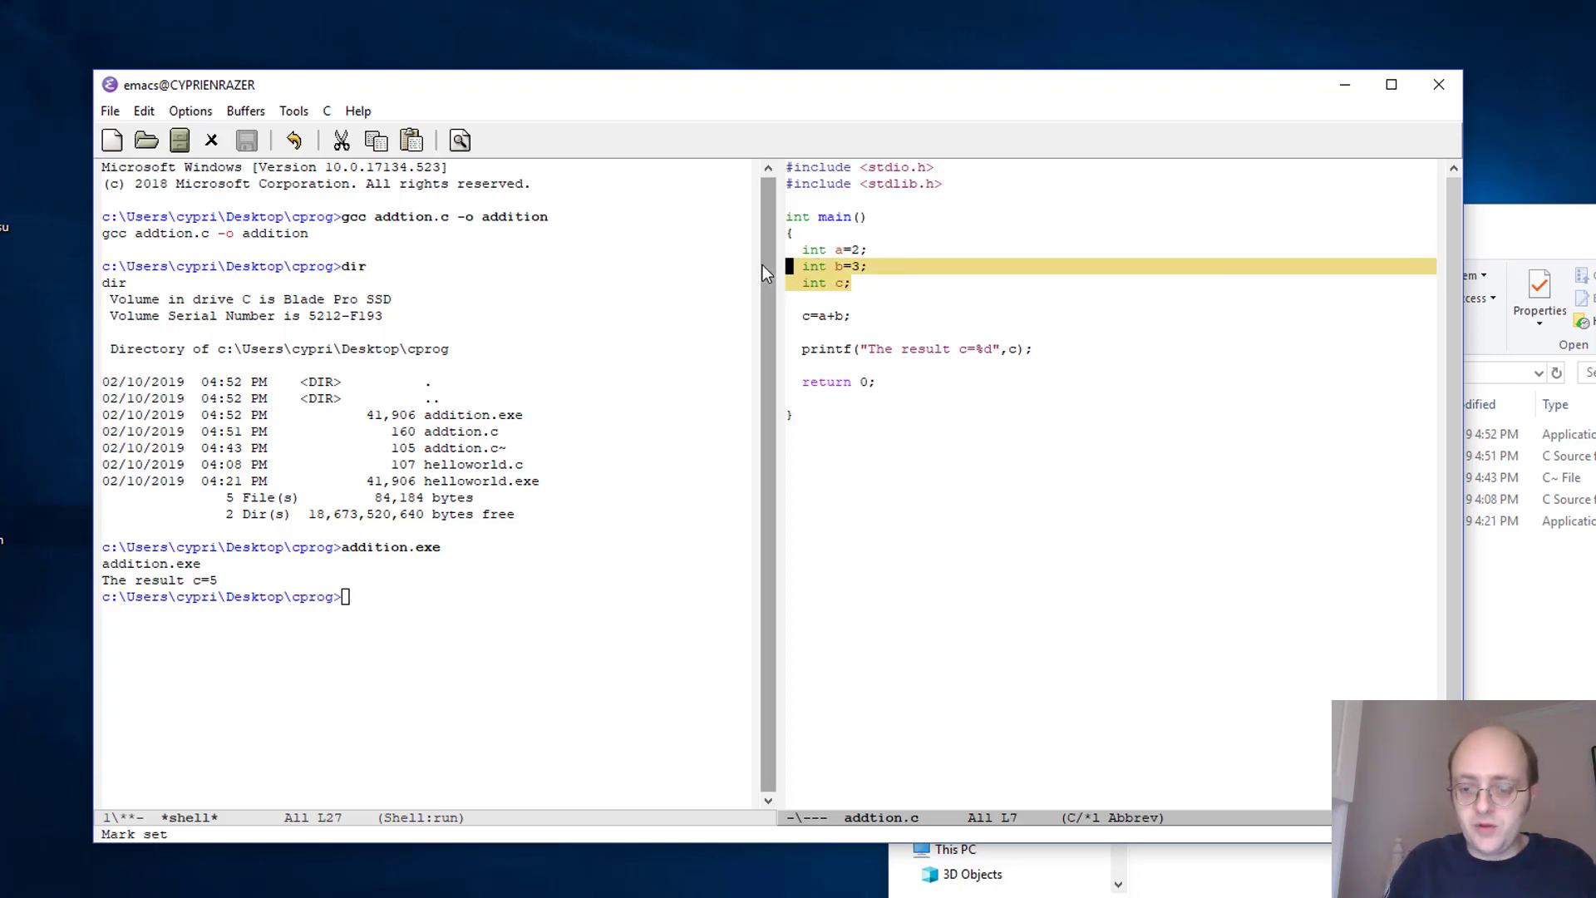
key("BackSpace")
key("BackSpace")
key("BackSpace")
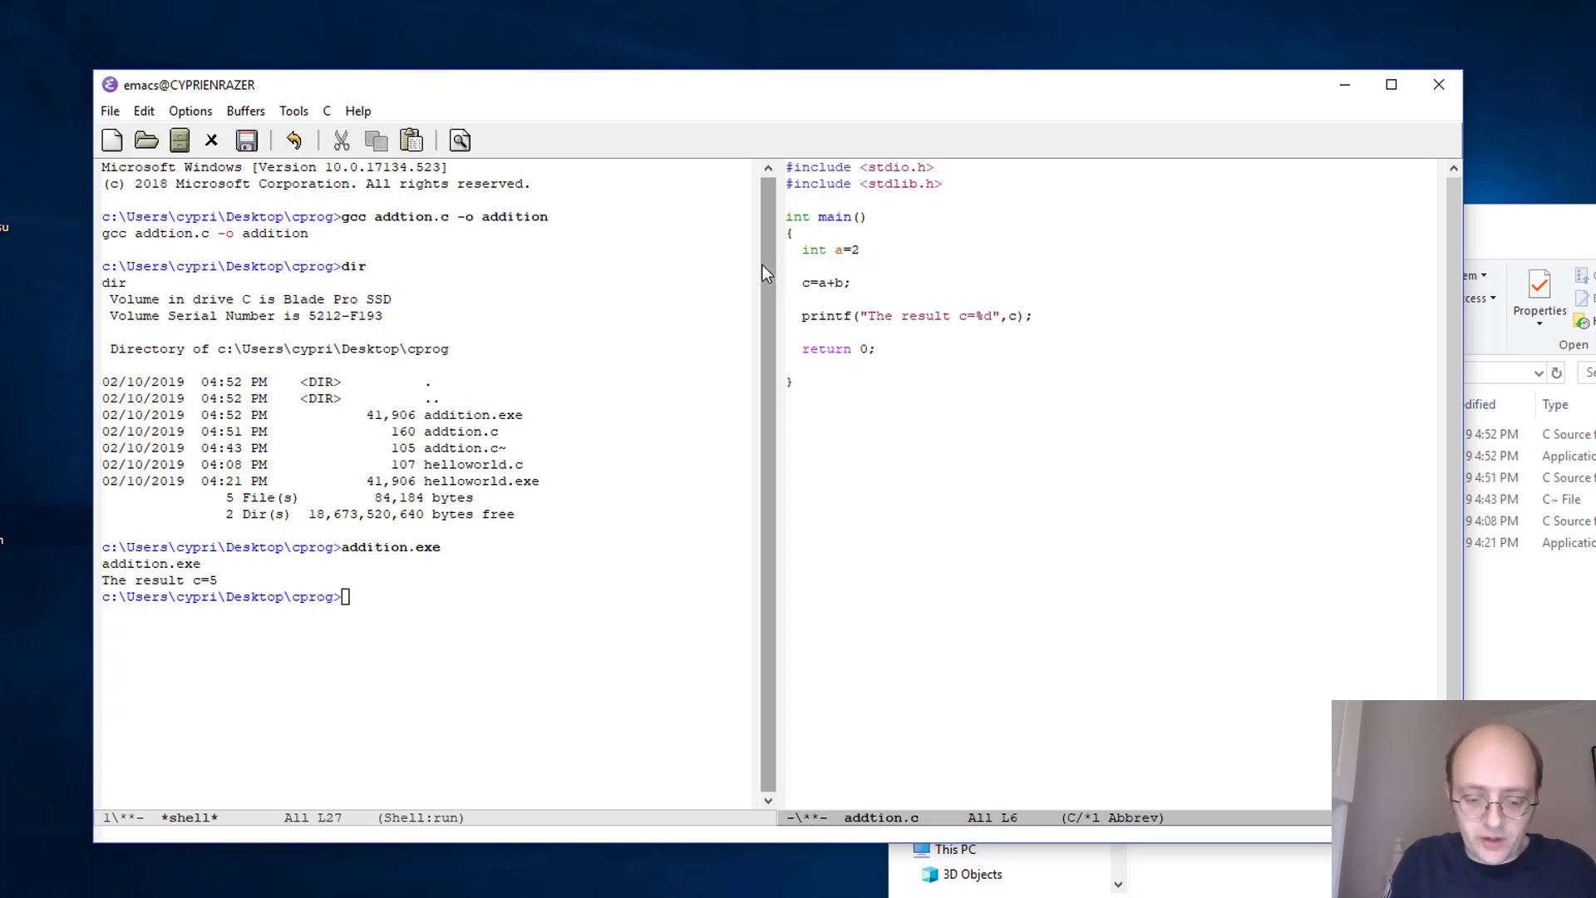
type(",b")
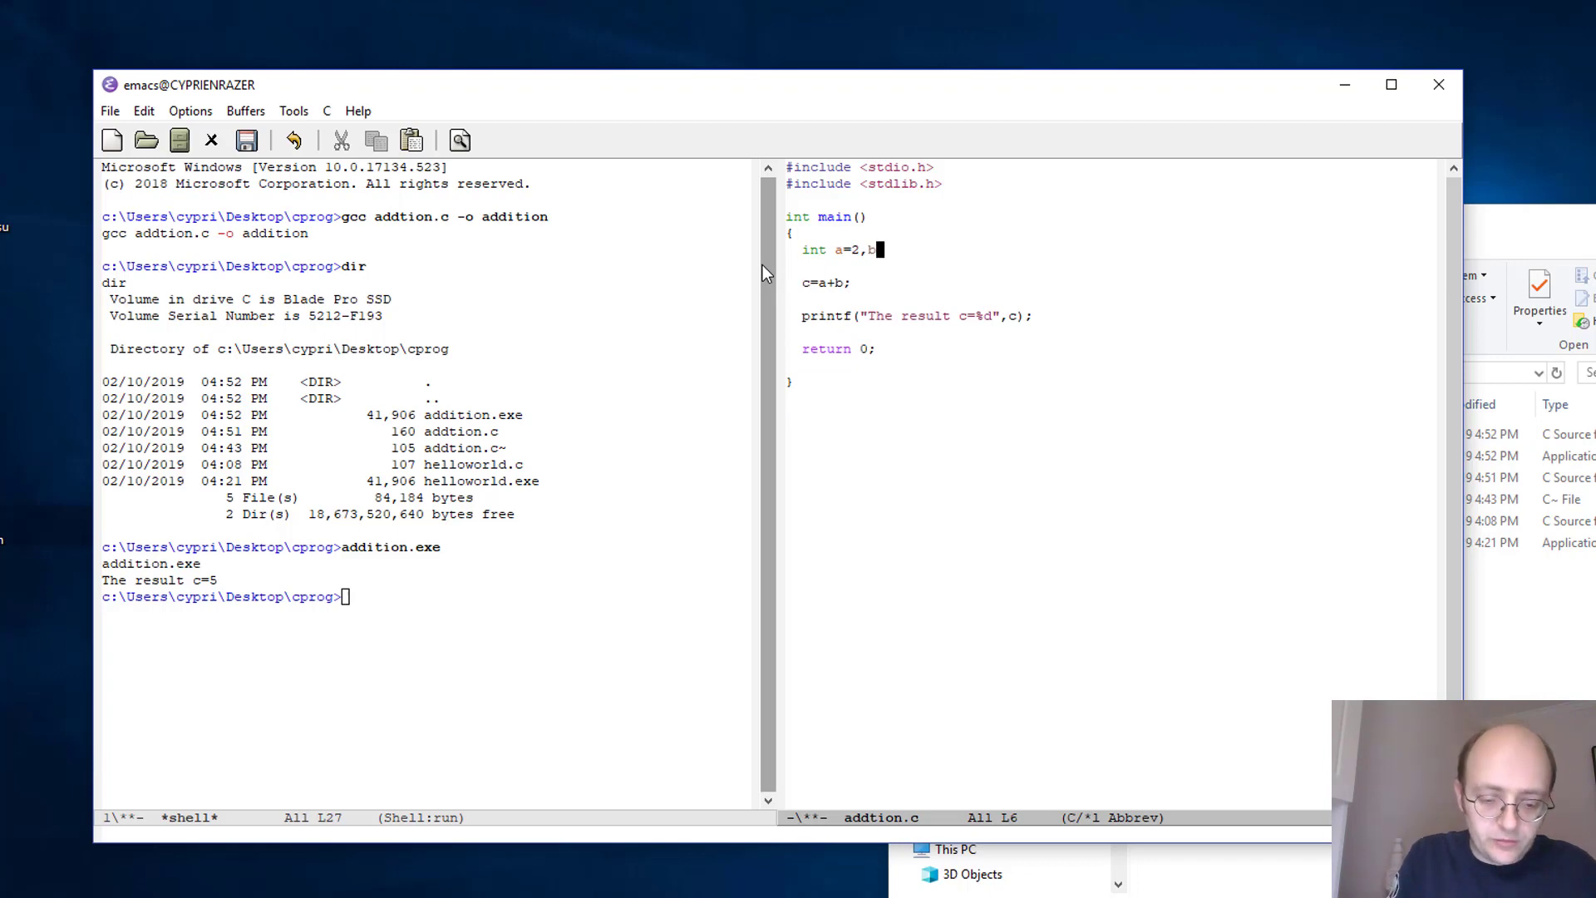
type("=3")
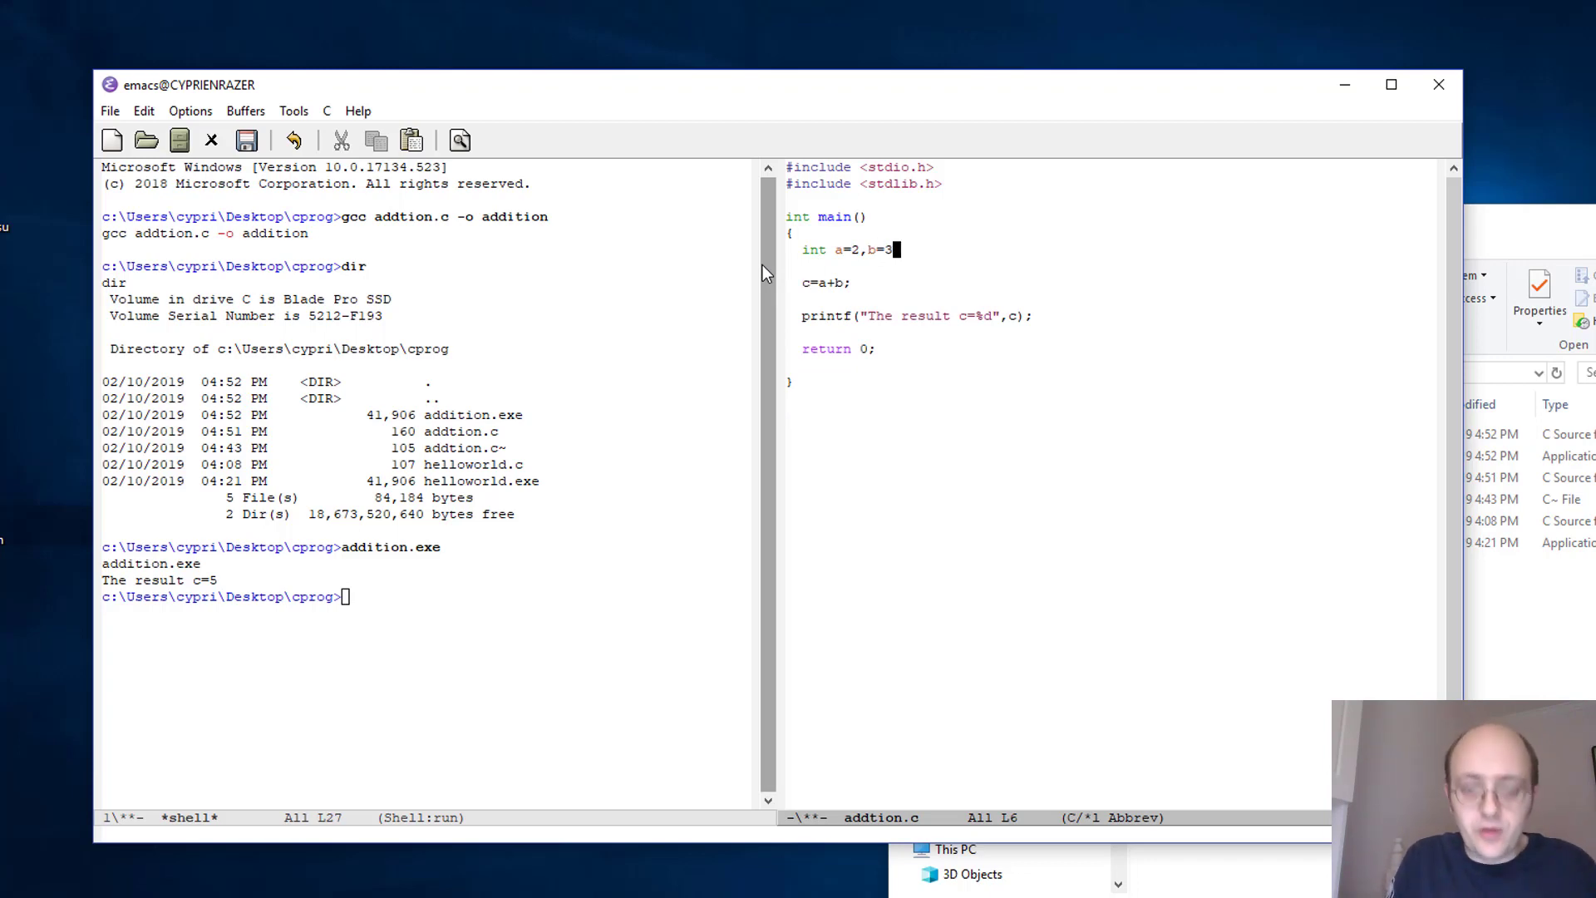
type(",c")
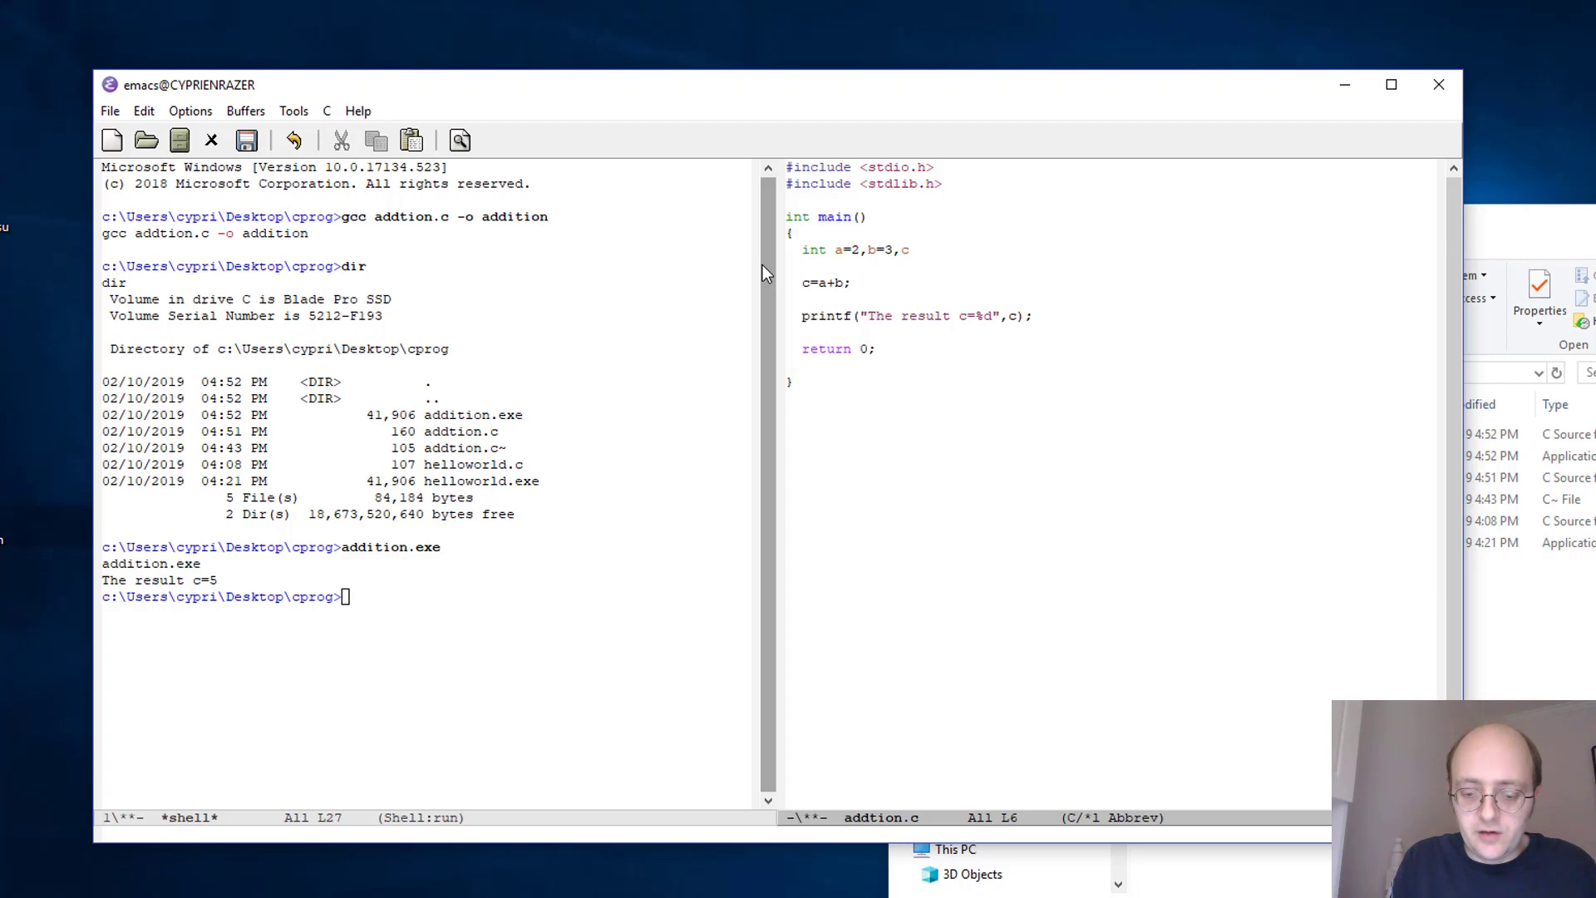
type(";")
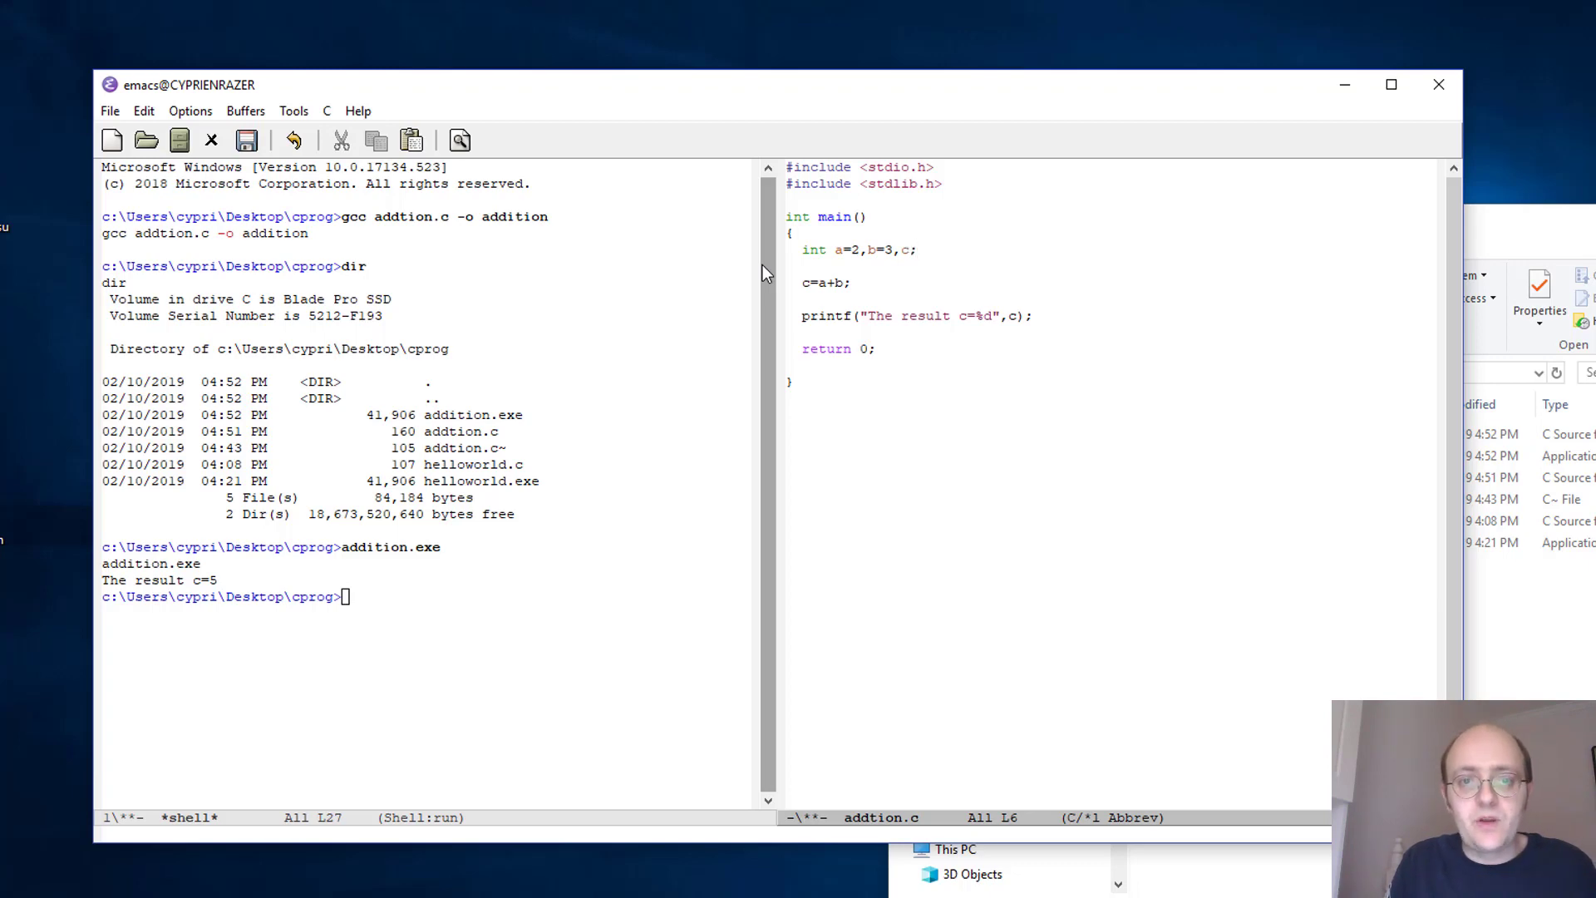
key("ctrl+x")
key("ctrl+s")
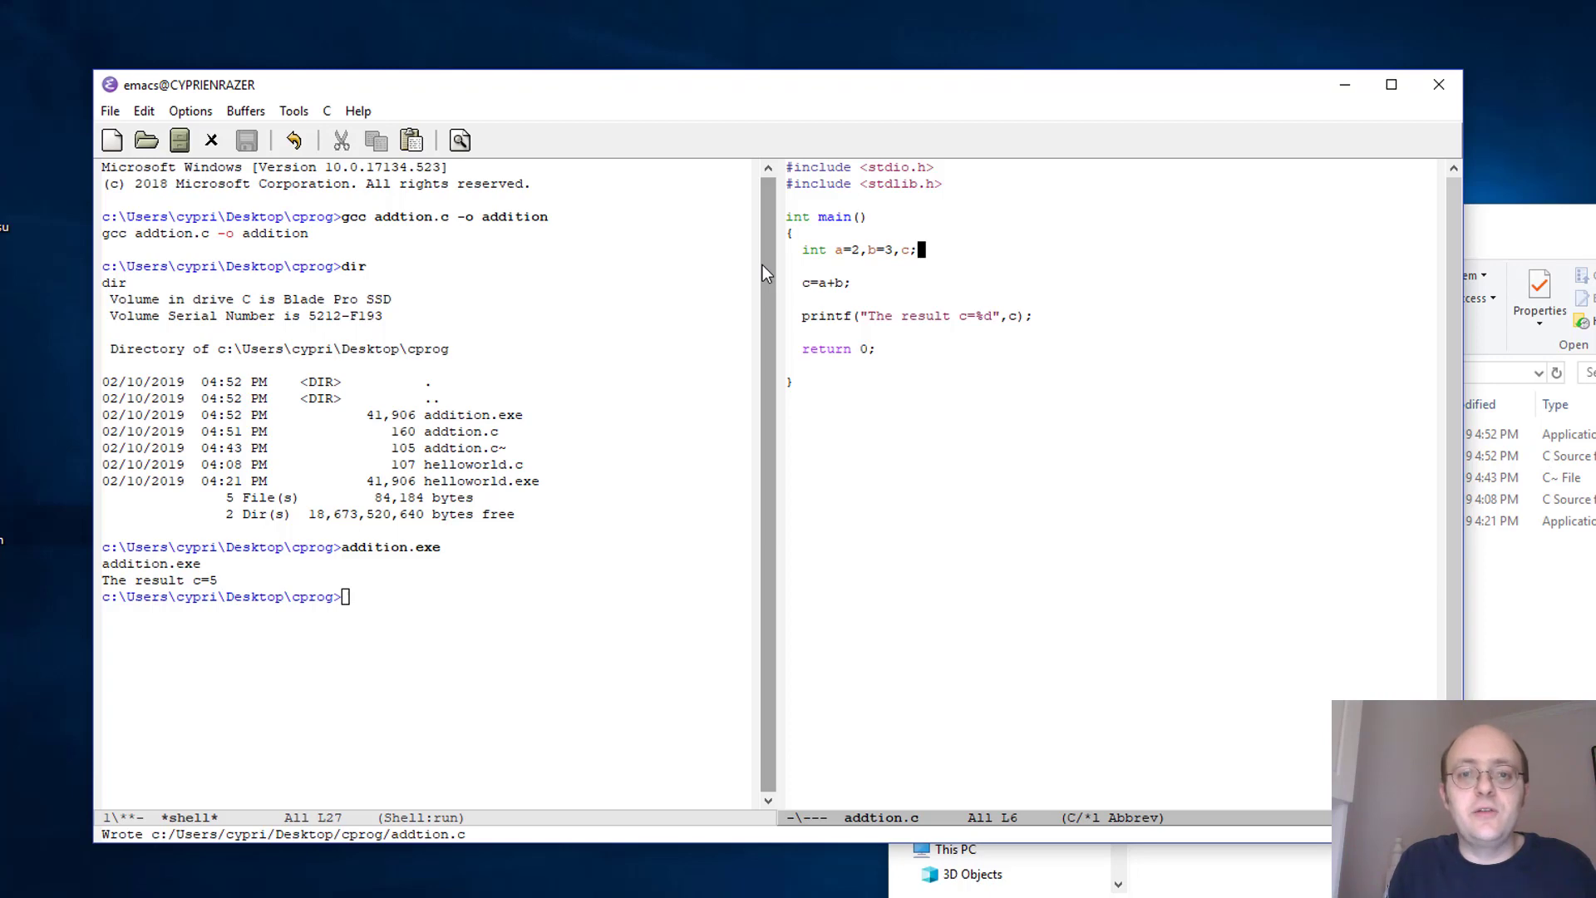
Rerun the recalled gcc addtion.c -o addition command, then go back to the addtion.c window
left_click(386, 599)
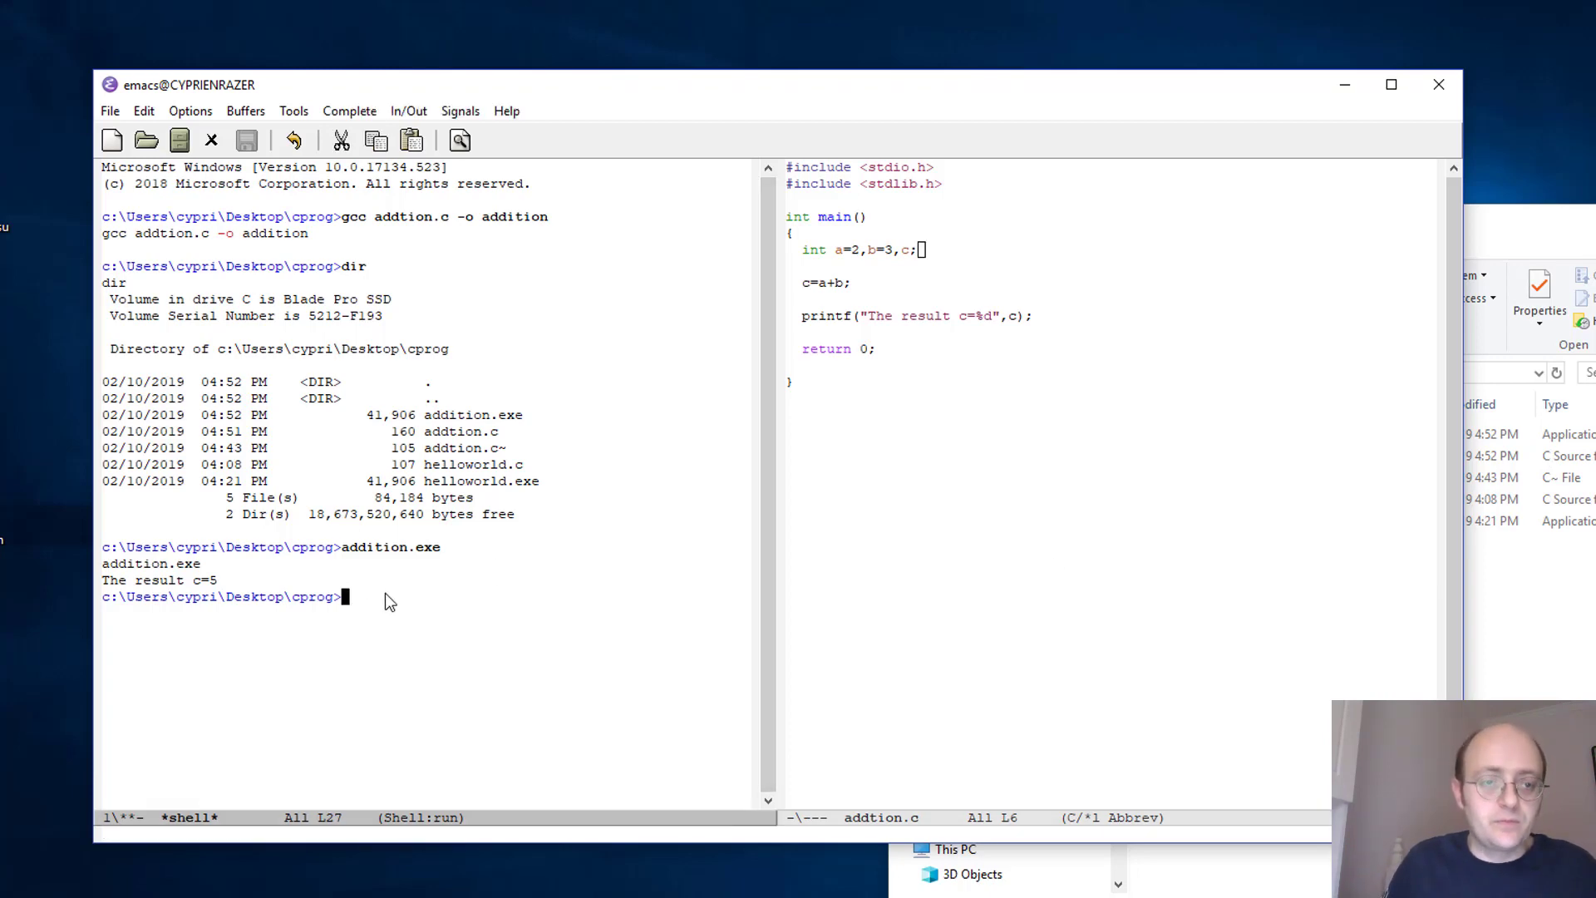
key("alt+p")
key("alt+p")
key("alt+p")
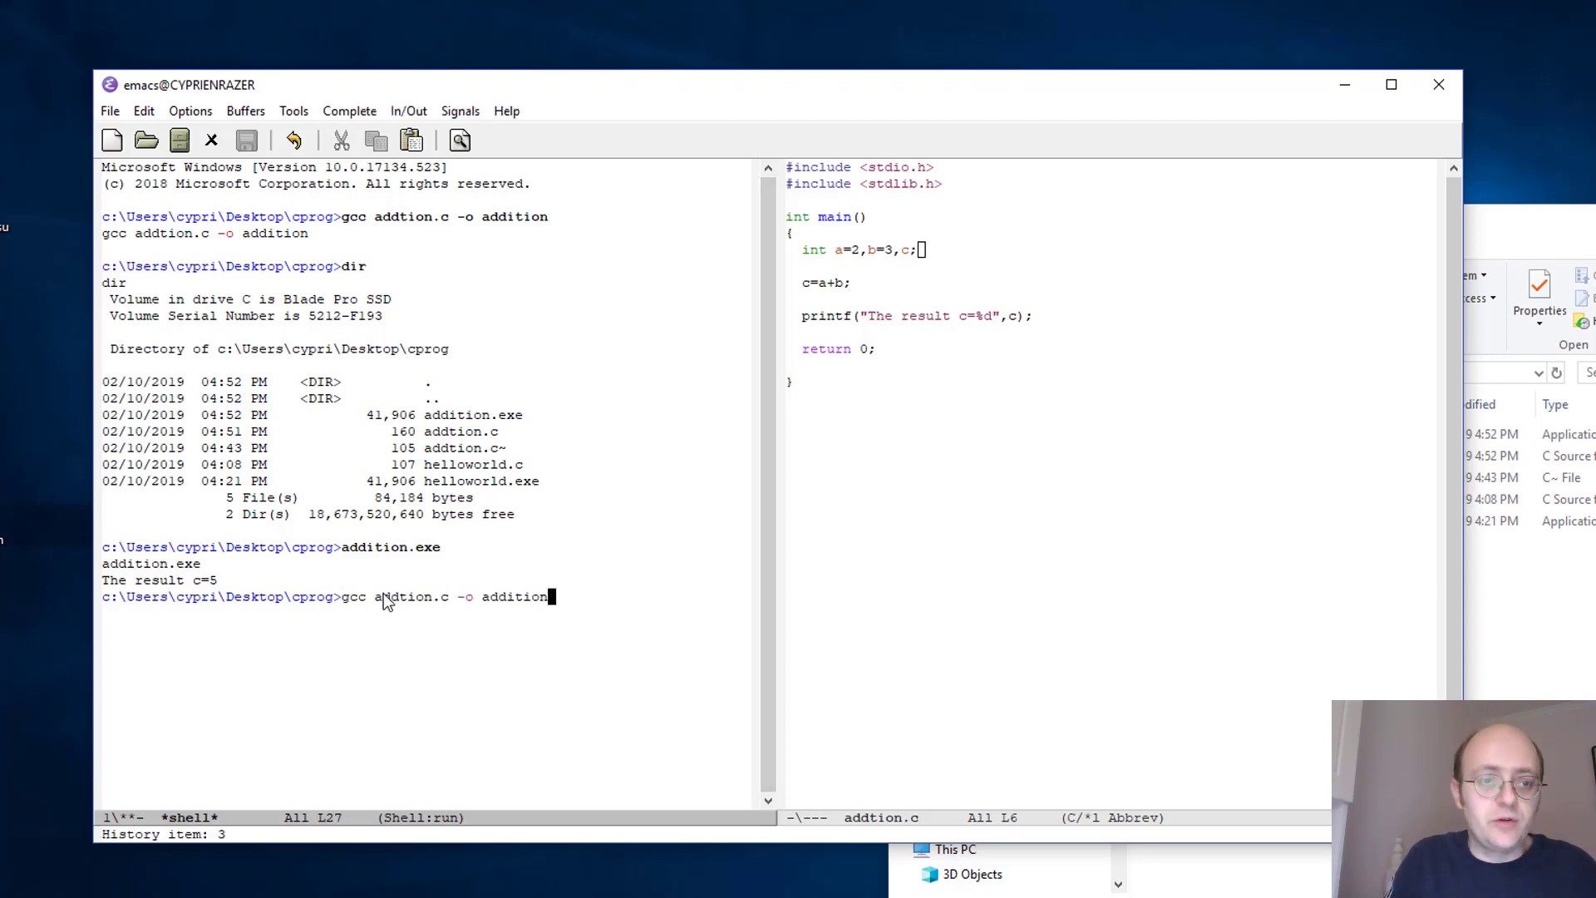
key("Return")
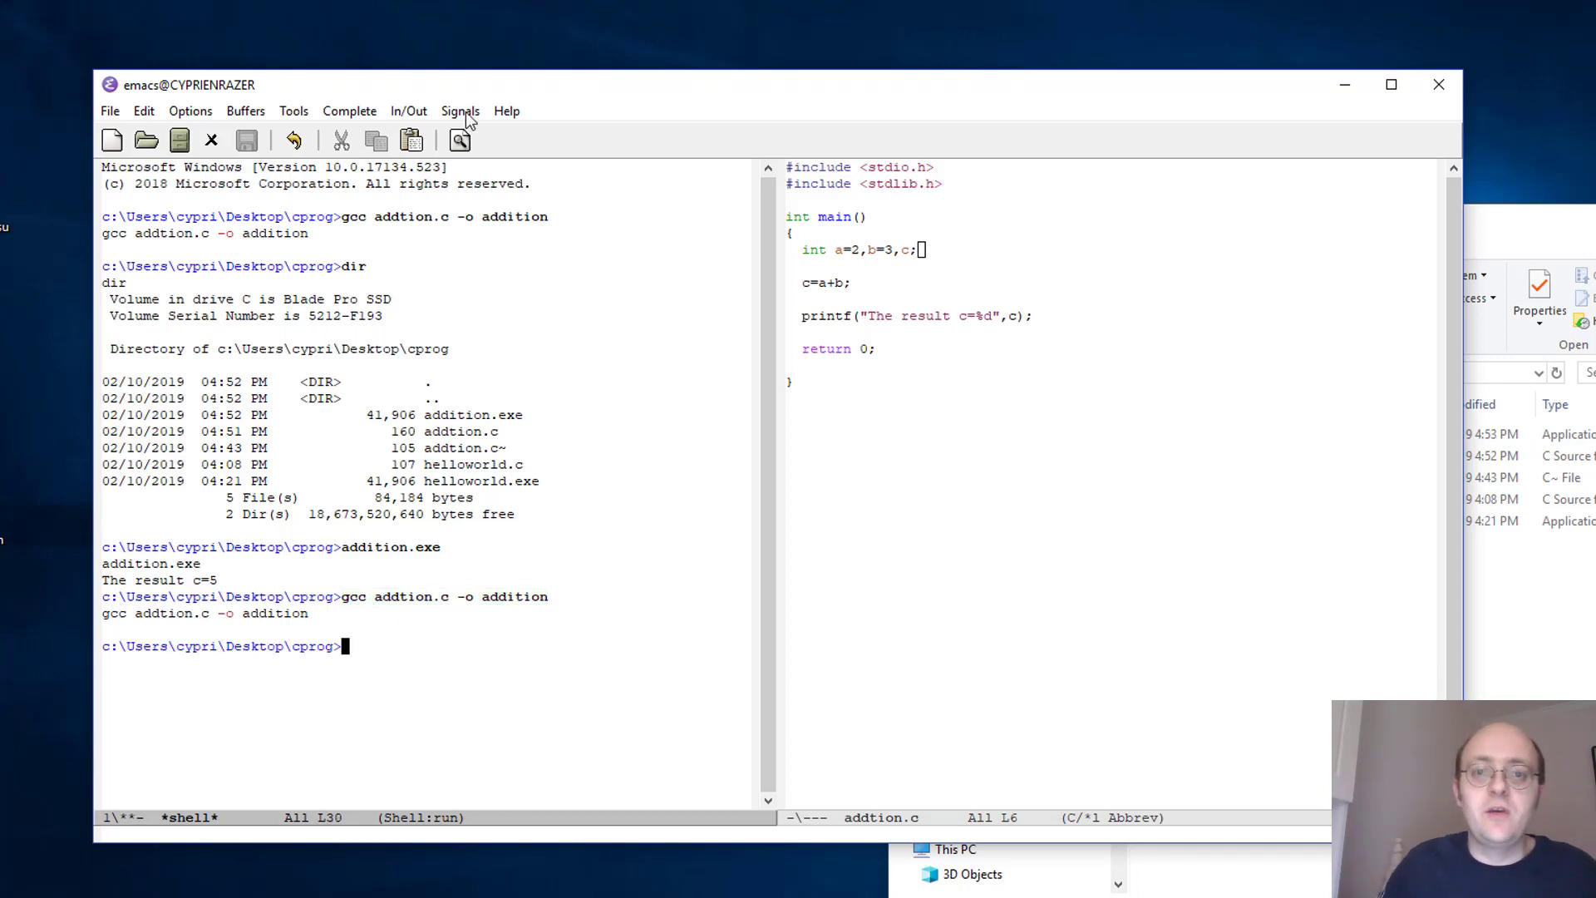
left_click(945, 255)
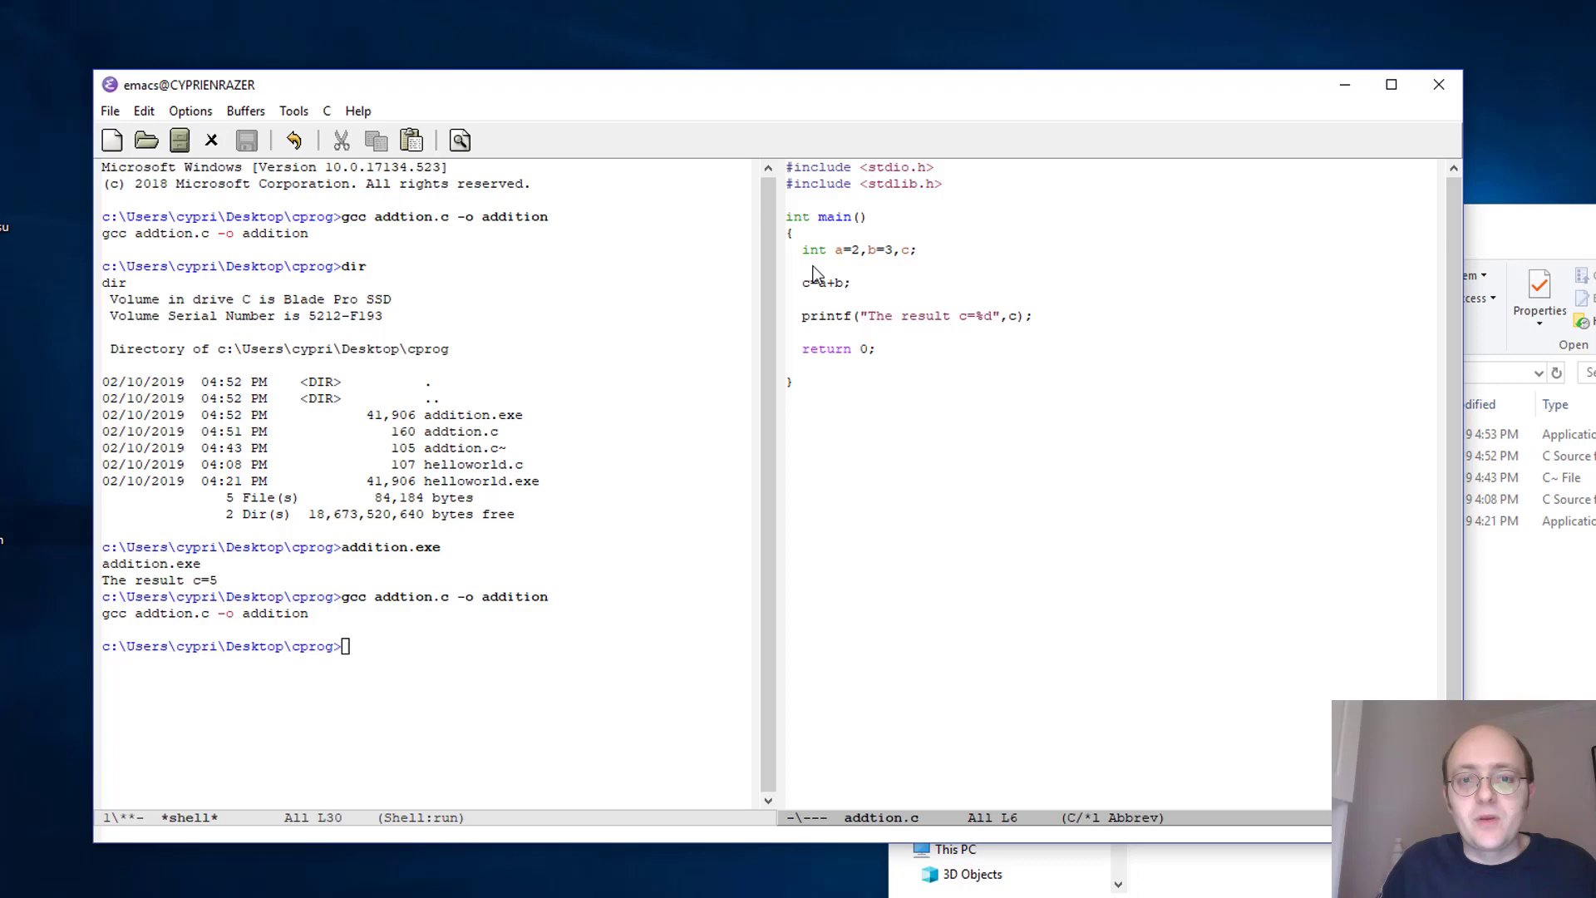